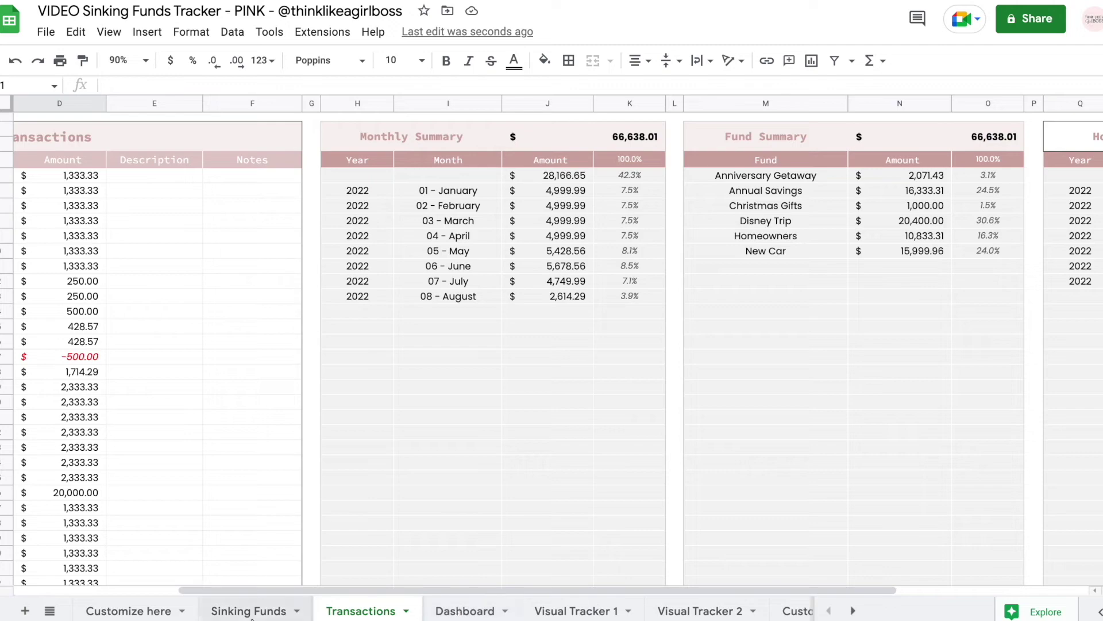
Show New Furniture on the Dashboard's second fund card.
{"action": "scroll", "coordinate": [433, 558], "scroll_direction": "right", "scroll_amount": 5}
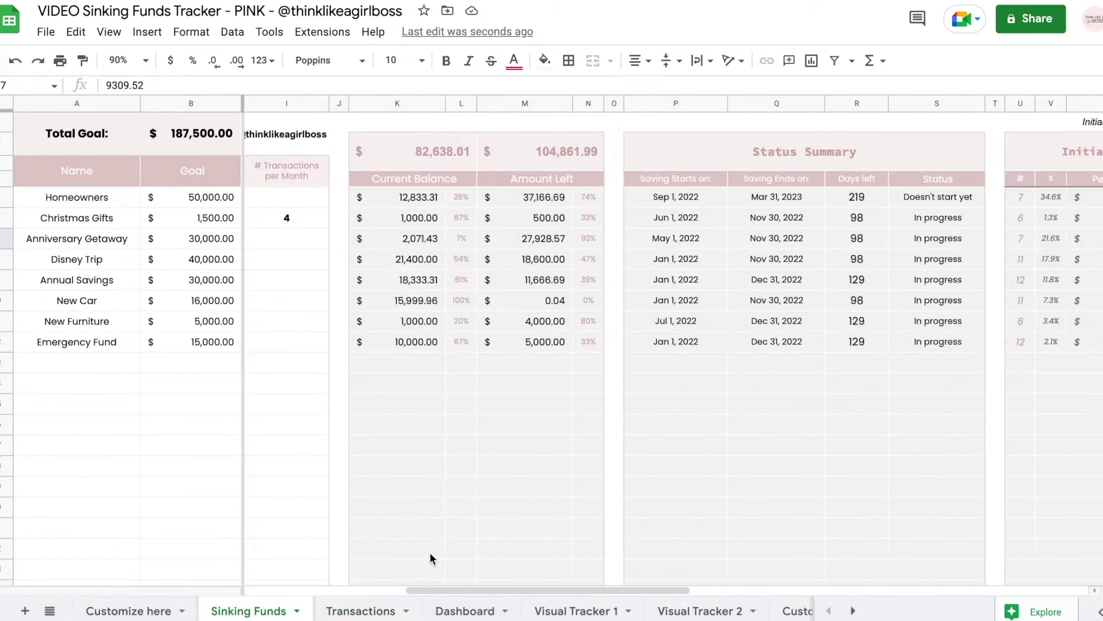
{"action": "left_click", "coordinate": [376, 609]}
{"action": "scroll", "coordinate": [546, 479], "scroll_direction": "right", "scroll_amount": 5}
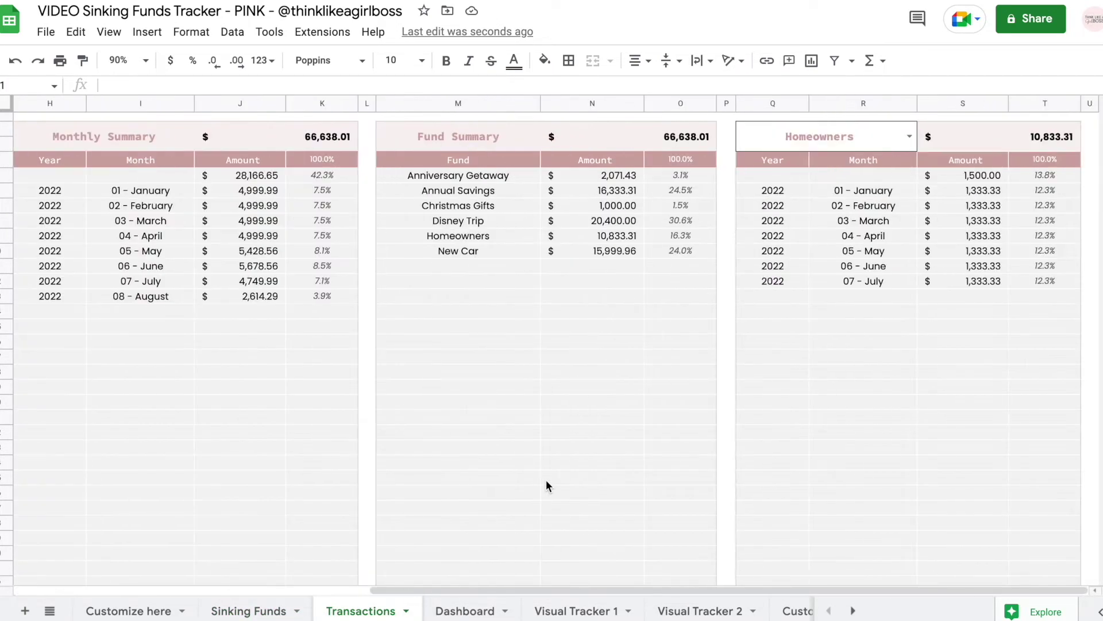
{"action": "left_click", "coordinate": [460, 609]}
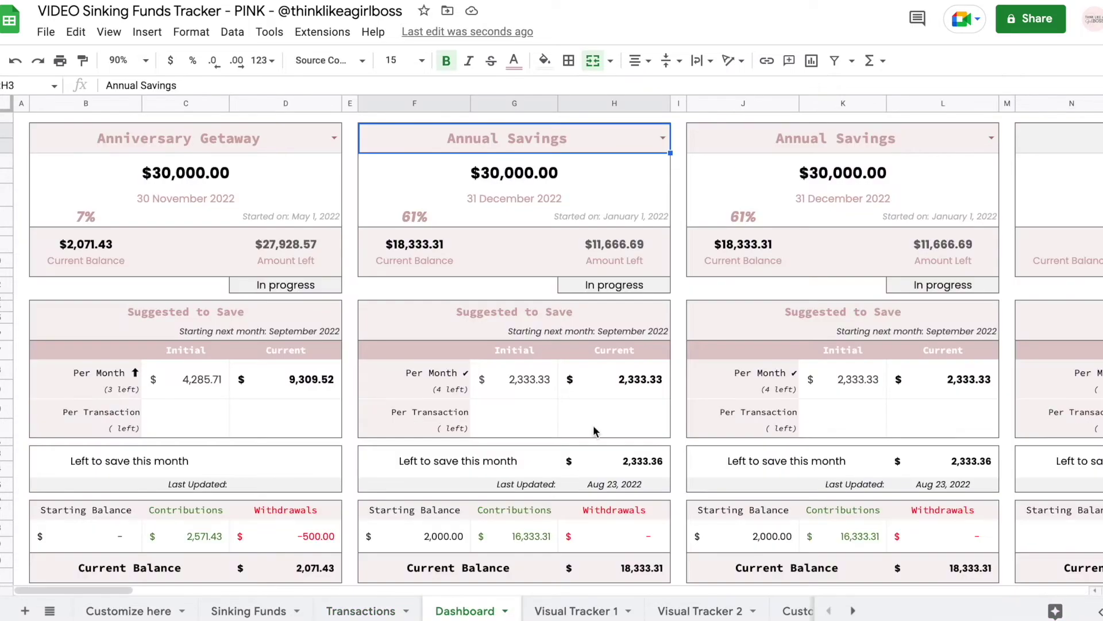
{"action": "left_click", "coordinate": [663, 138]}
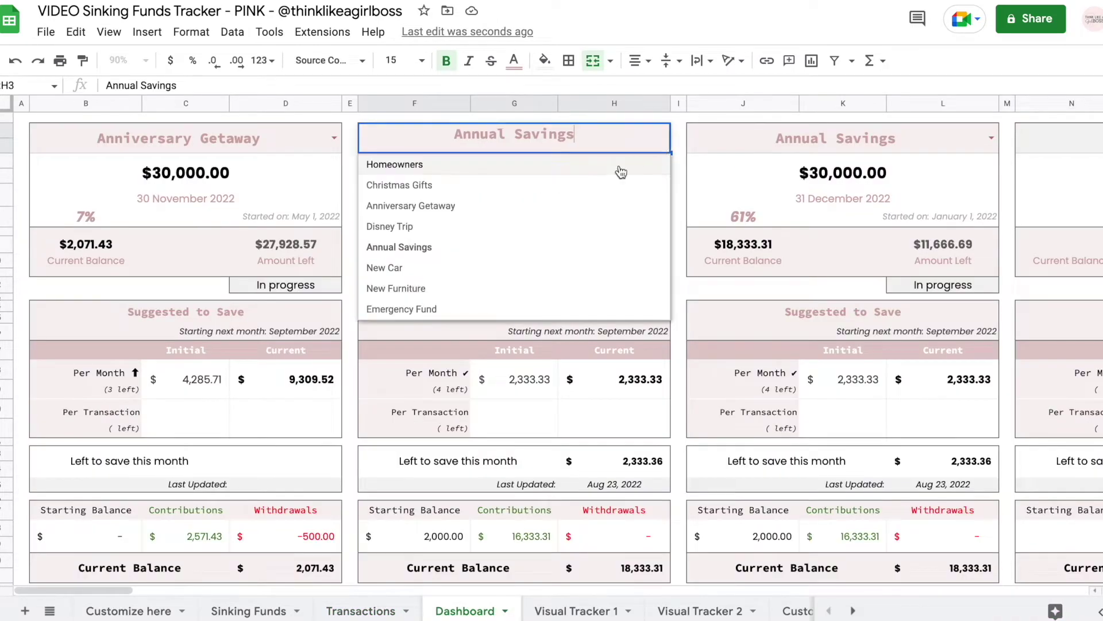
{"action": "left_click", "coordinate": [457, 285]}
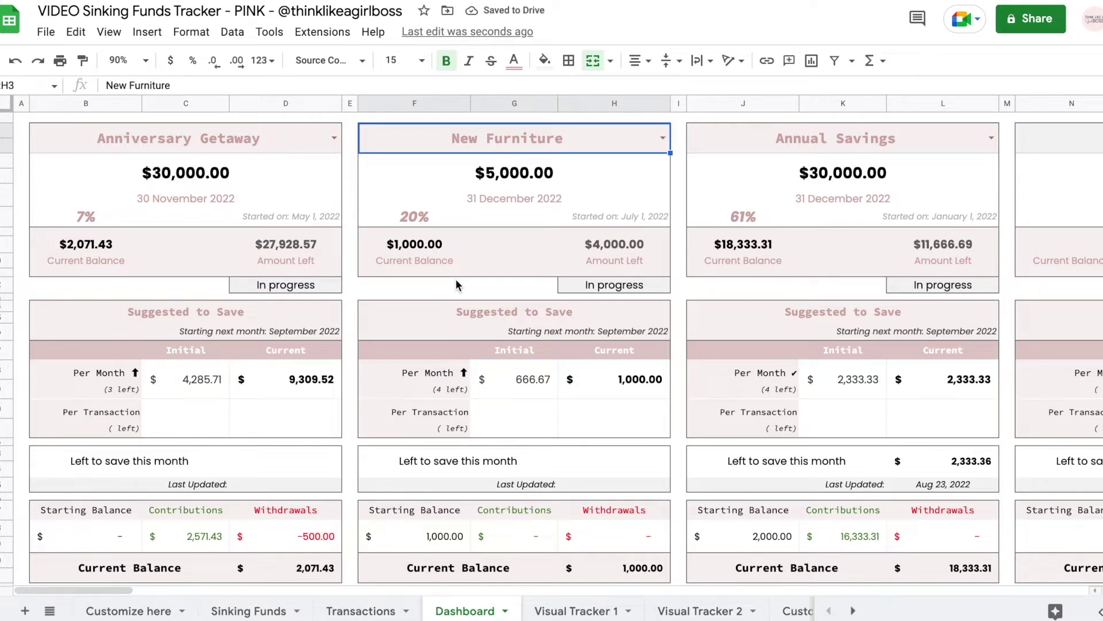
Set Homeowners spaces to 35 on Visual Tracker 1 and 54 on Visual Tracker 2.
{"action": "left_click", "coordinate": [553, 608]}
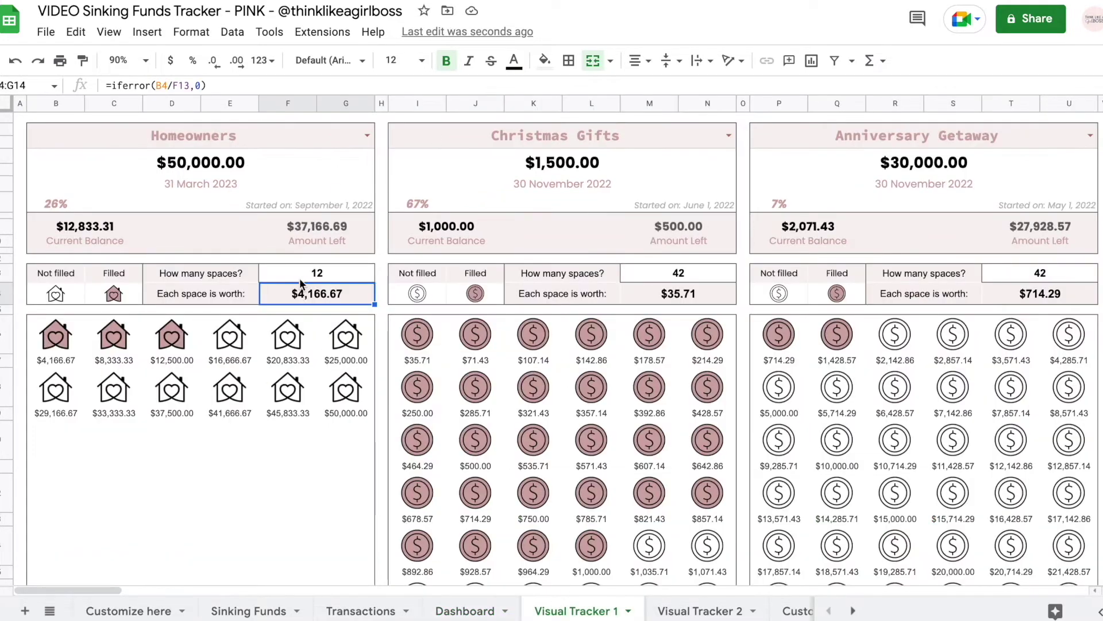
{"action": "left_click", "coordinate": [331, 276]}
{"action": "type", "text": "35"}
{"action": "key", "text": "Return"}
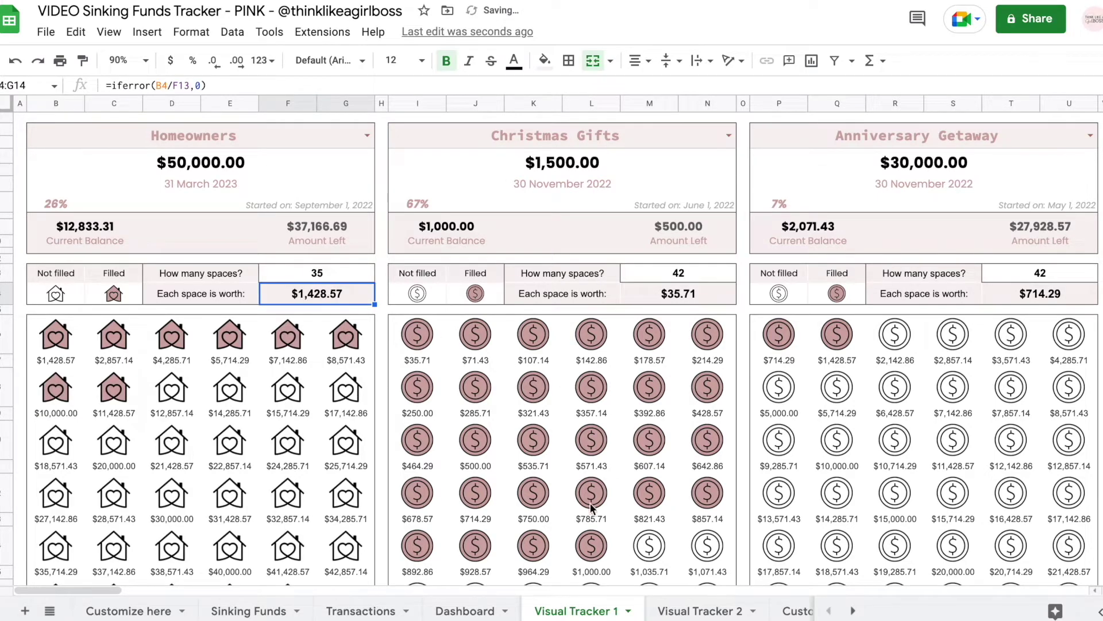
{"action": "left_click", "coordinate": [666, 608]}
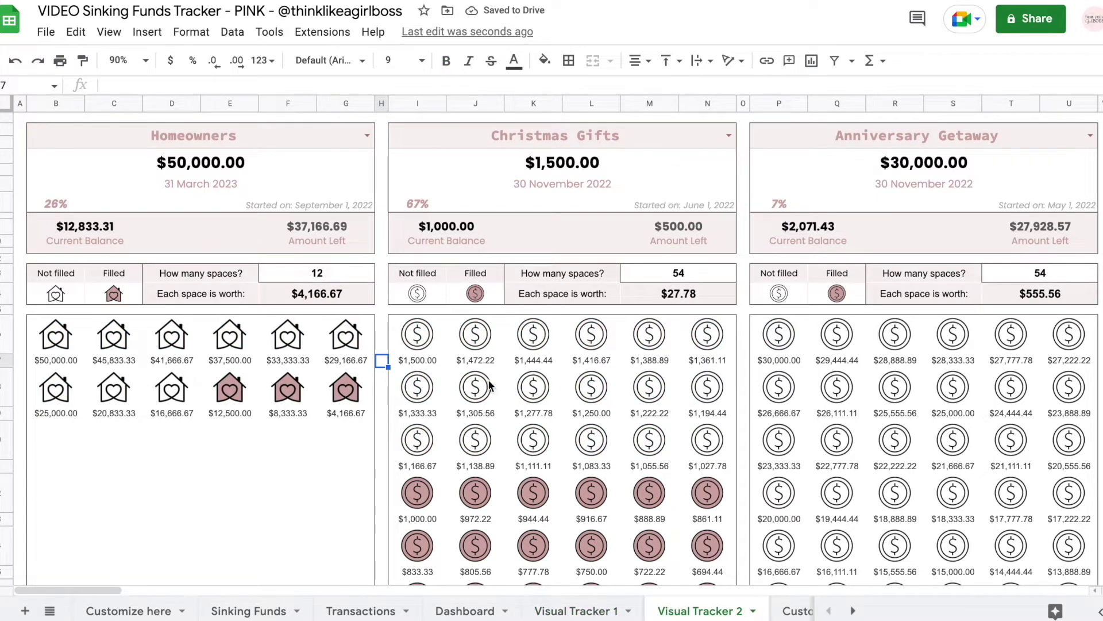
{"action": "left_click", "coordinate": [342, 276]}
{"action": "type", "text": "54"}
{"action": "key", "text": "Return"}
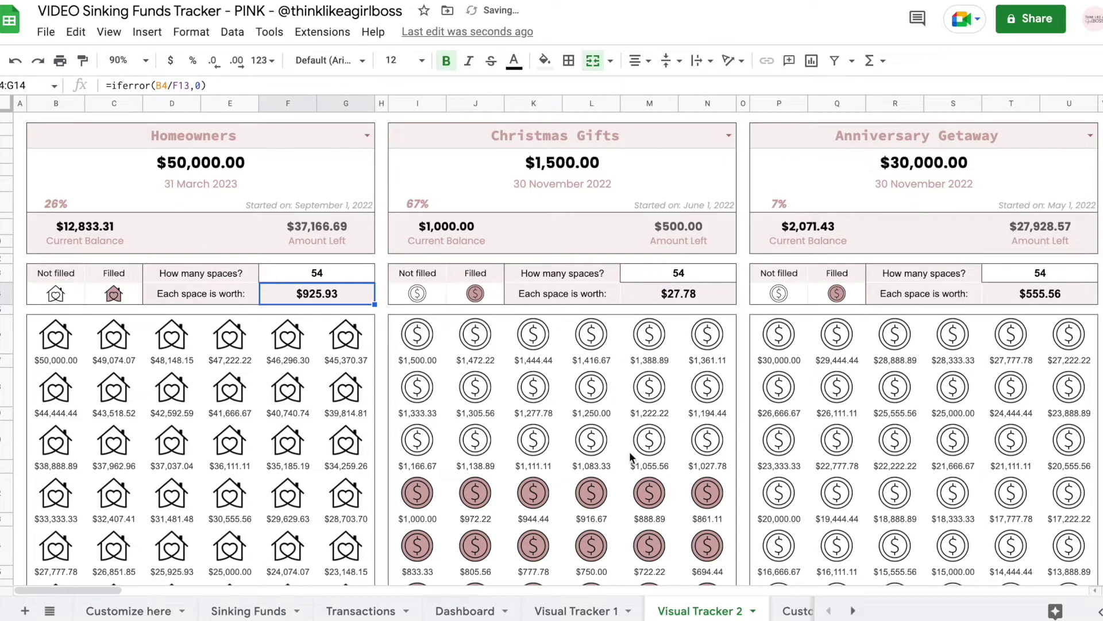
Go to the Customize Images sheet and select the first Name cell, A4.
{"action": "scroll", "coordinate": [635, 454], "scroll_direction": "down", "scroll_amount": 5}
{"action": "scroll", "coordinate": [635, 454], "scroll_direction": "up", "scroll_amount": 5}
{"action": "scroll", "coordinate": [635, 453], "scroll_direction": "right", "scroll_amount": 1}
{"action": "left_click", "coordinate": [796, 610]}
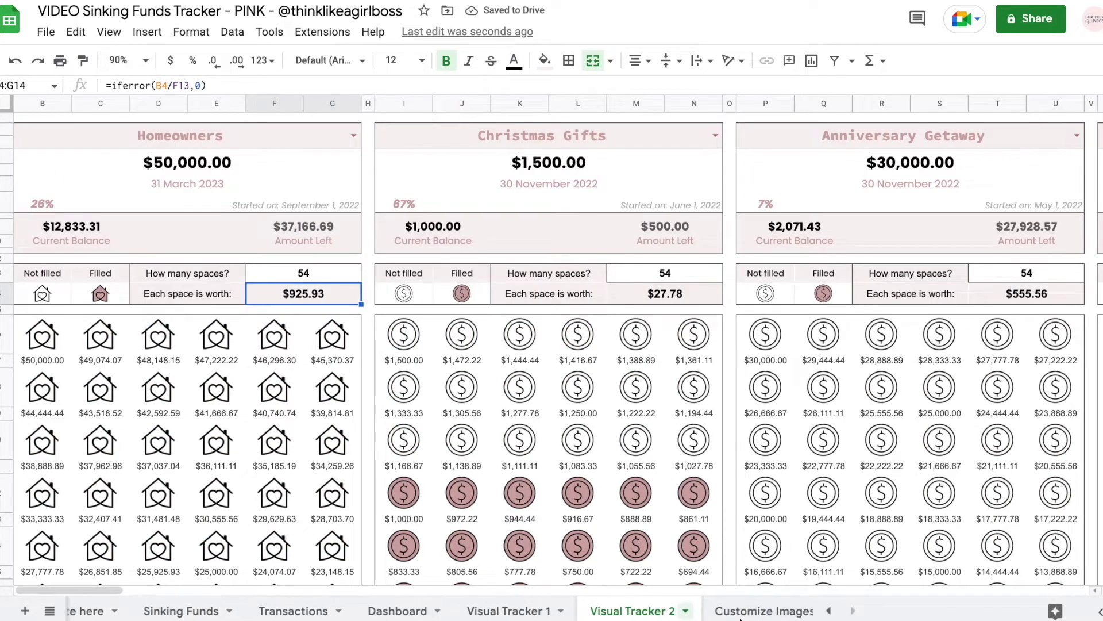
{"action": "scroll", "coordinate": [599, 411], "scroll_direction": "down", "scroll_amount": 3}
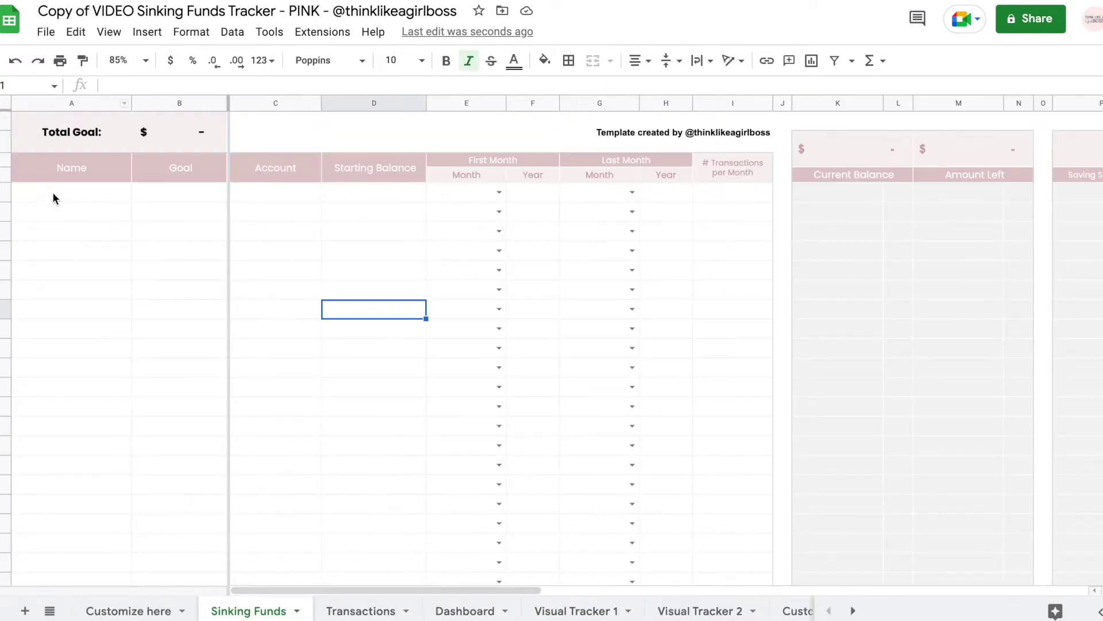
{"action": "left_click", "coordinate": [53, 195]}
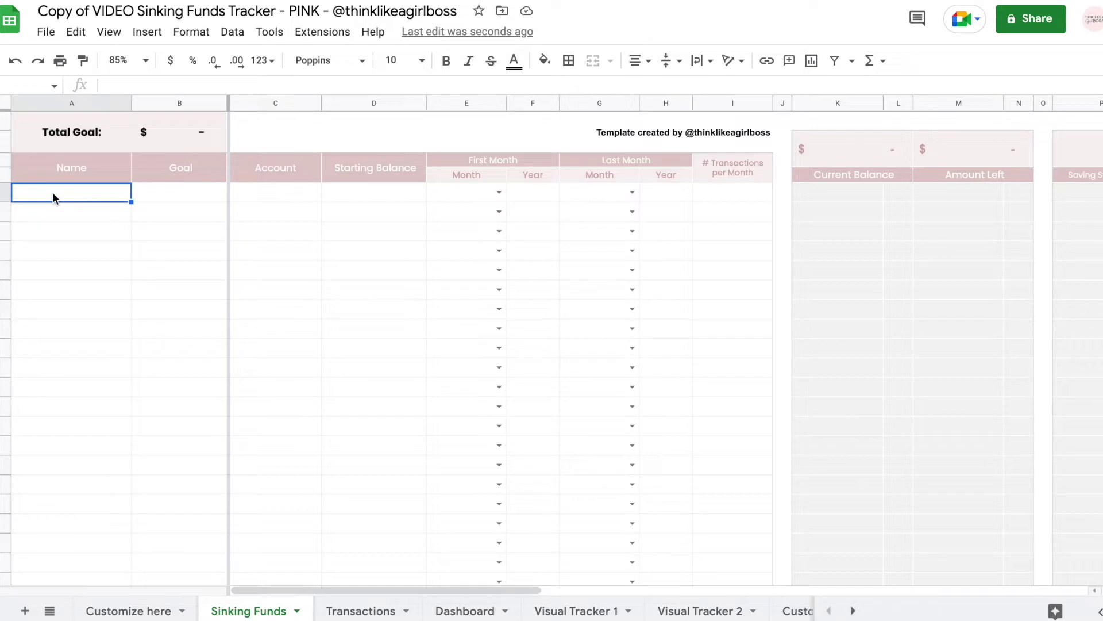
Enter HOMEOWNERS as the fund name in A4, removing an accidental duplicate in A5.
{"action": "type", "text": "HOMEOWNERS"}
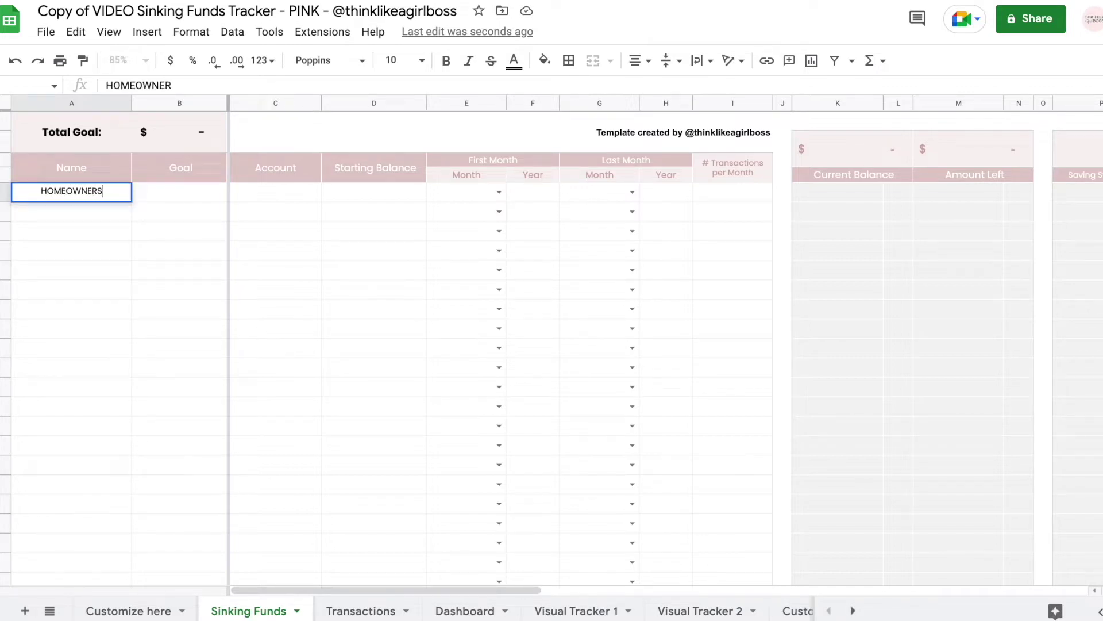
{"action": "key", "text": "Return"}
{"action": "left_click", "coordinate": [71, 192]}
{"action": "key", "text": "ctrl+c"}
{"action": "key", "text": "Down"}
{"action": "key", "text": "ctrl+v"}
{"action": "key", "text": "Down"}
{"action": "left_click", "coordinate": [71, 211]}
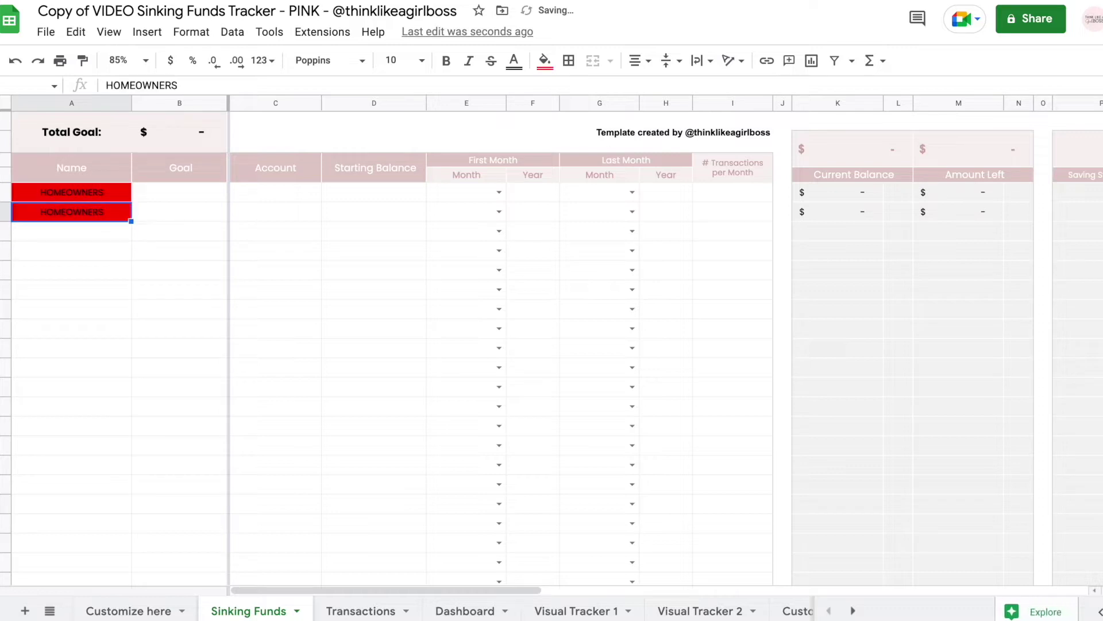
{"action": "key", "text": "Delete"}
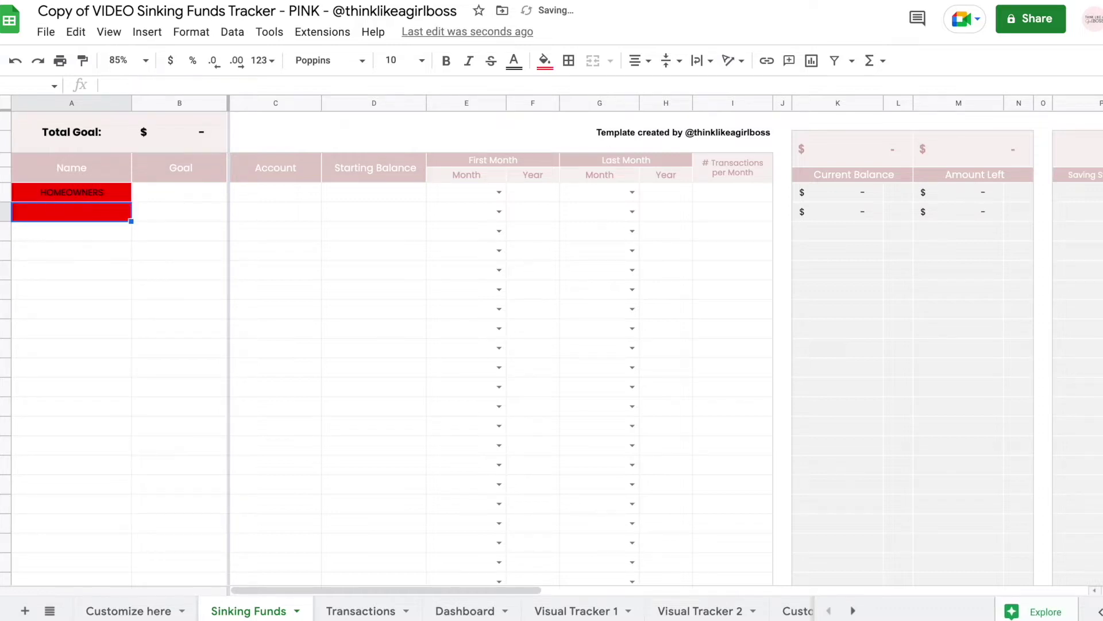
Give the fund a 24000 goal and January as its first month.
{"action": "left_click", "coordinate": [179, 192]}
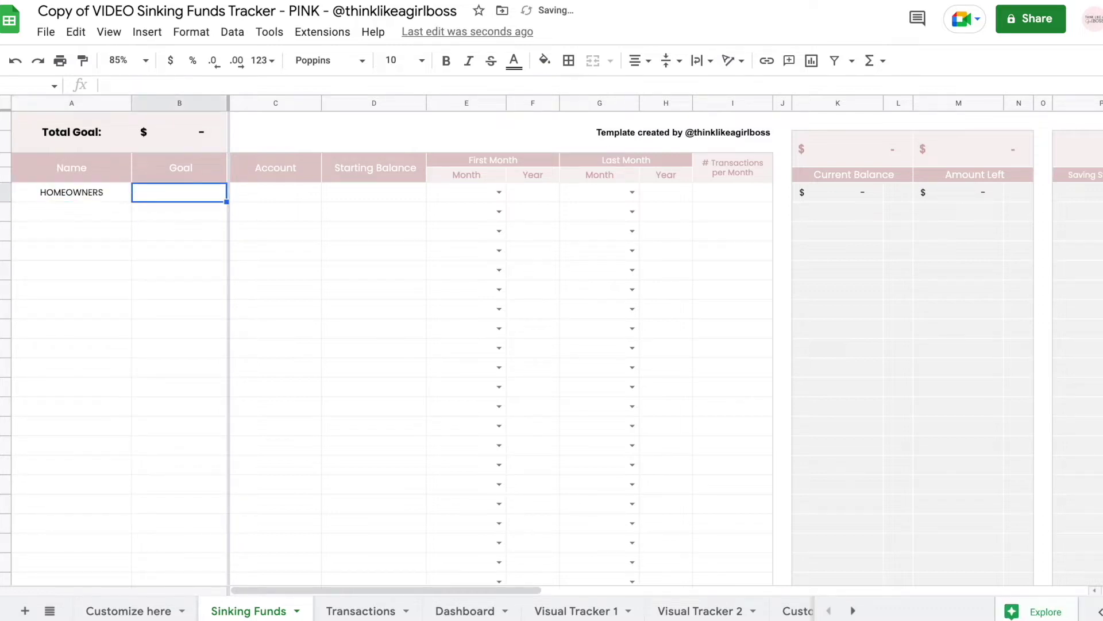
{"action": "type", "text": "24000"}
{"action": "key", "text": "Return"}
{"action": "key", "text": "Up"}
{"action": "key", "text": "Right"}
{"action": "key", "text": "Right"}
{"action": "key", "text": "Right"}
{"action": "key", "text": "Return"}
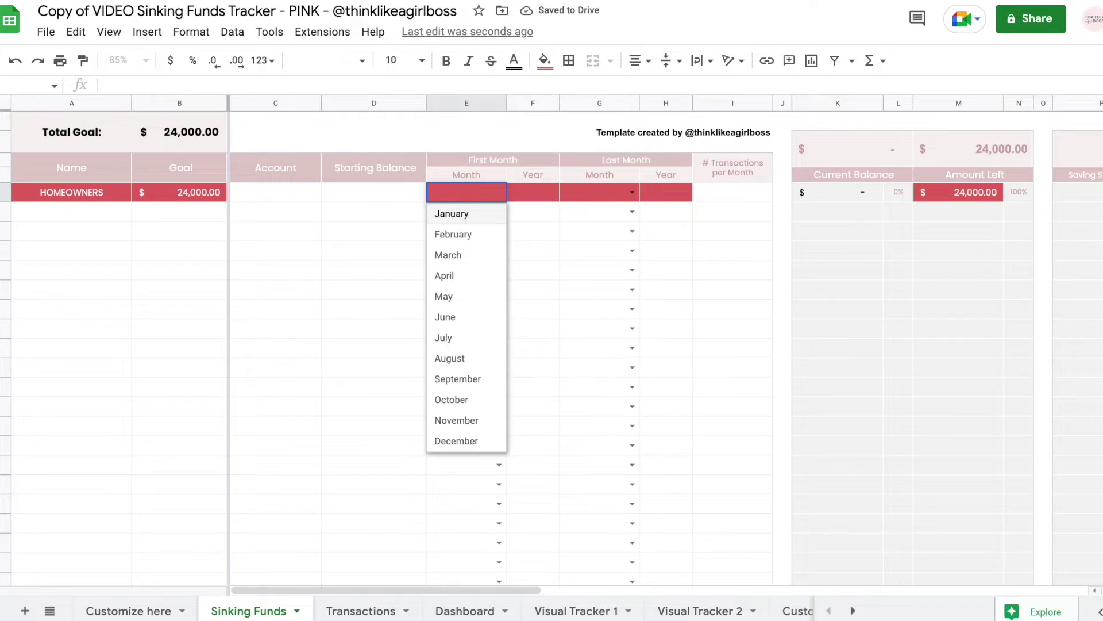
{"action": "key", "text": "Down"}
{"action": "key", "text": "Down"}
{"action": "key", "text": "Down"}
{"action": "key", "text": "Down"}
{"action": "key", "text": "Down"}
{"action": "key", "text": "Down"}
{"action": "key", "text": "Down"}
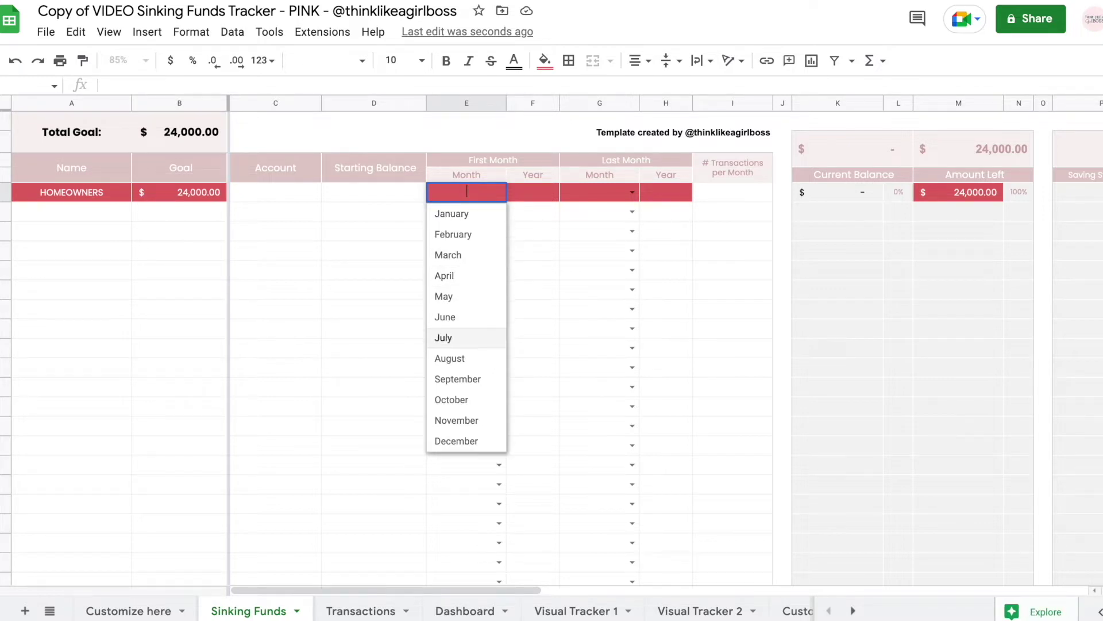
{"action": "key", "text": "Up"}
{"action": "key", "text": "Up"}
{"action": "key", "text": "Up"}
{"action": "key", "text": "Up"}
{"action": "key", "text": "Up"}
{"action": "key", "text": "Up"}
{"action": "key", "text": "Up"}
{"action": "key", "text": "Return"}
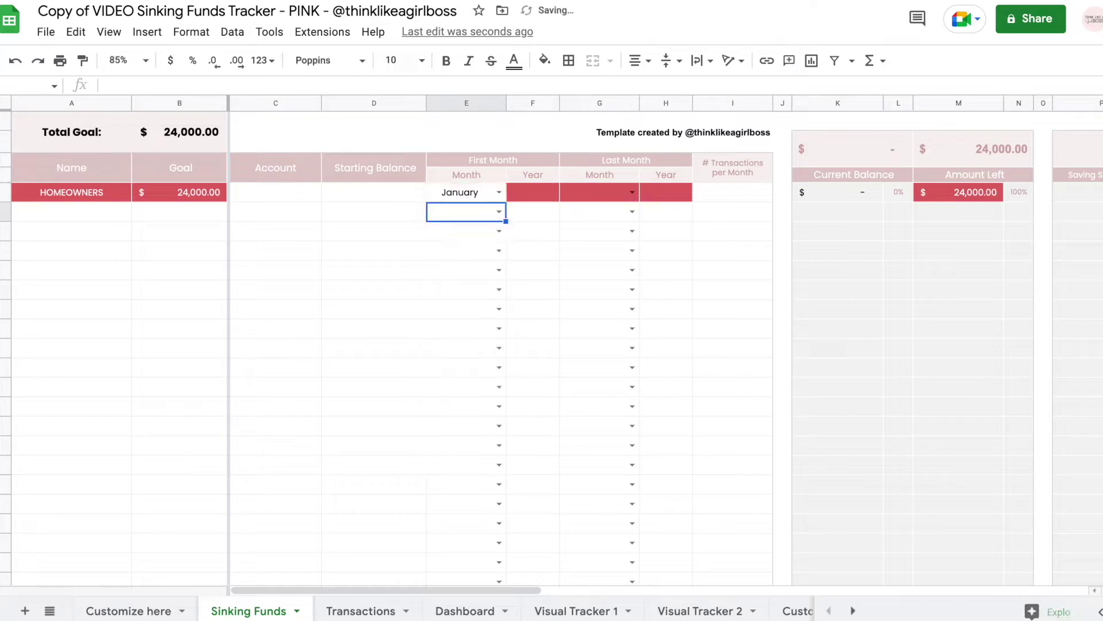
Enter 2022 as the starting year in F4.
{"action": "key", "text": "Right"}
{"action": "type", "text": "2022"}
{"action": "key", "text": "Return"}
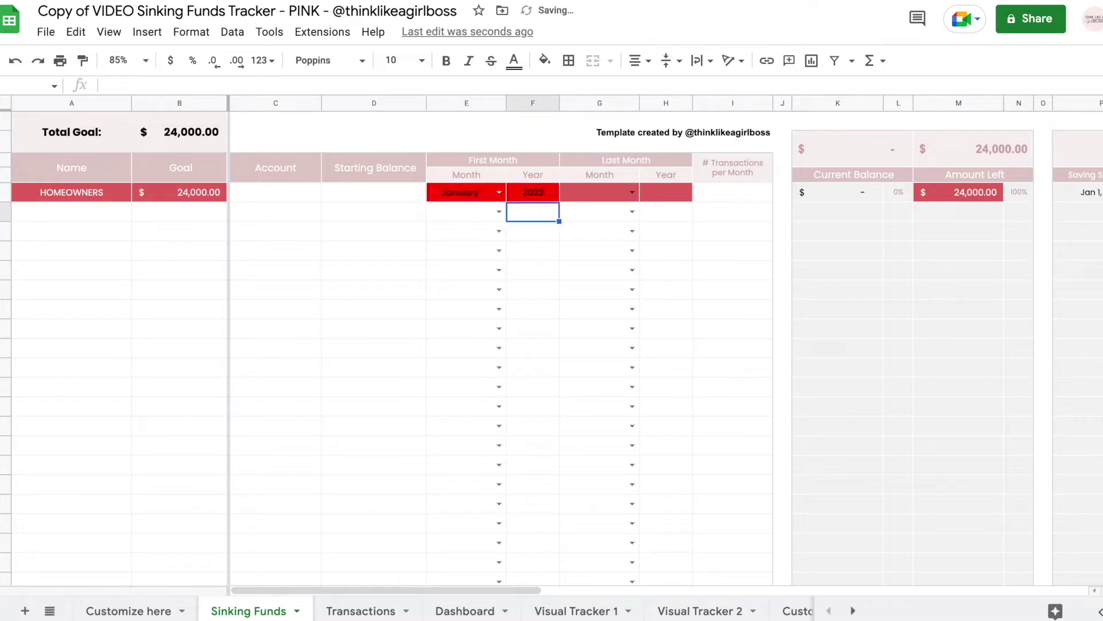
{"action": "key", "text": "Up"}
{"action": "key", "text": "Right"}
{"action": "key", "text": "Return"}
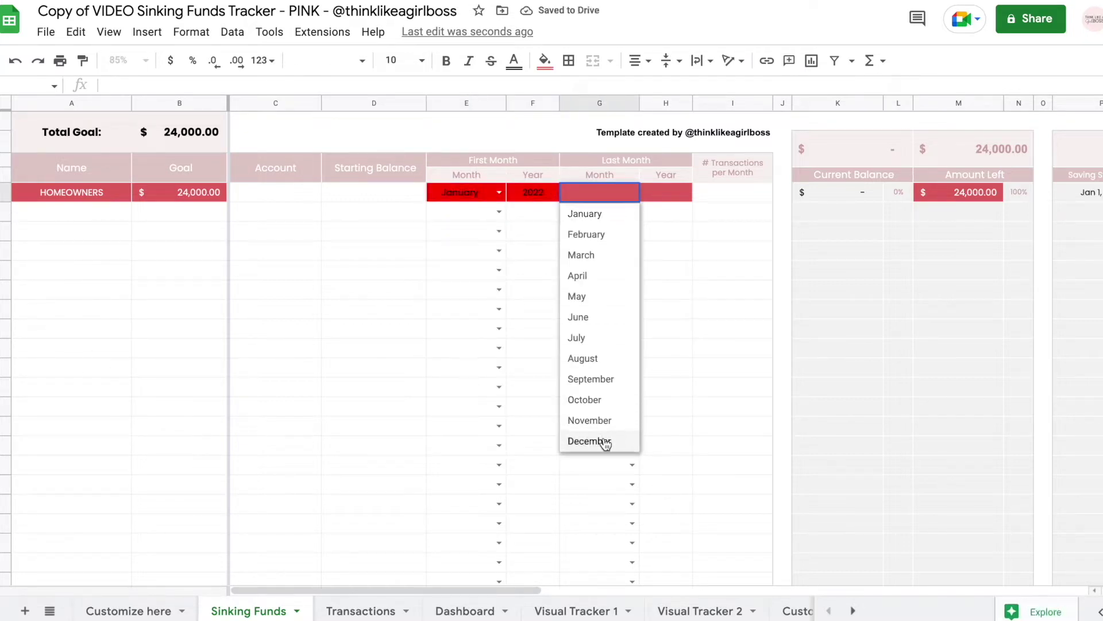
End the fund in December 2022 and assign it to ACCOUNT 1.
{"action": "left_click", "coordinate": [598, 441]}
{"action": "key", "text": "Right"}
{"action": "type", "text": "2022"}
{"action": "key", "text": "Return"}
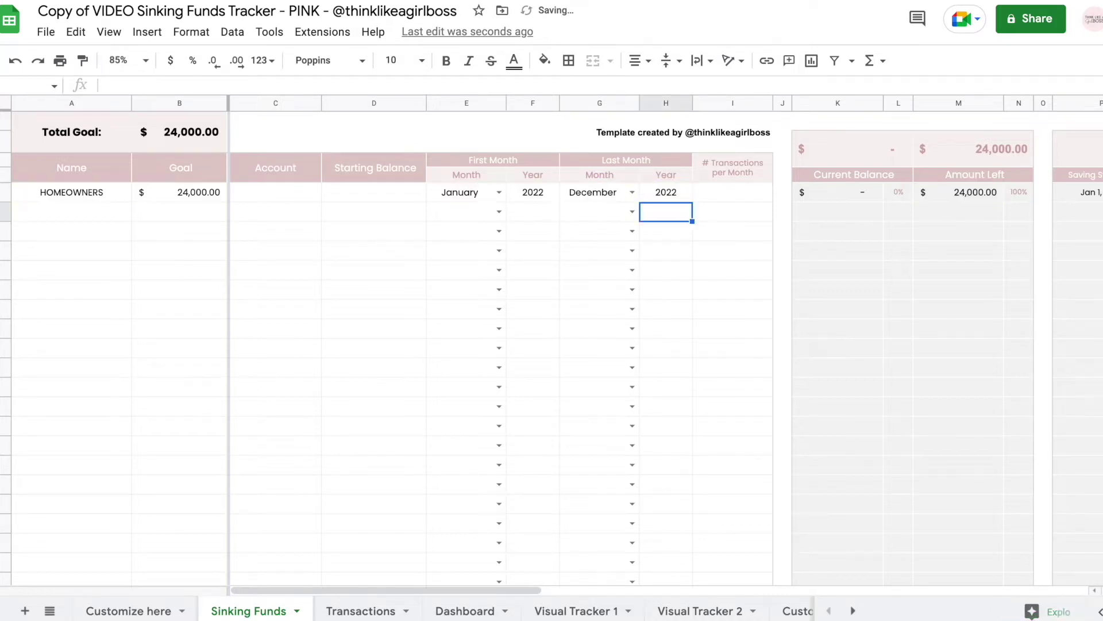
{"action": "left_click", "coordinate": [276, 192]}
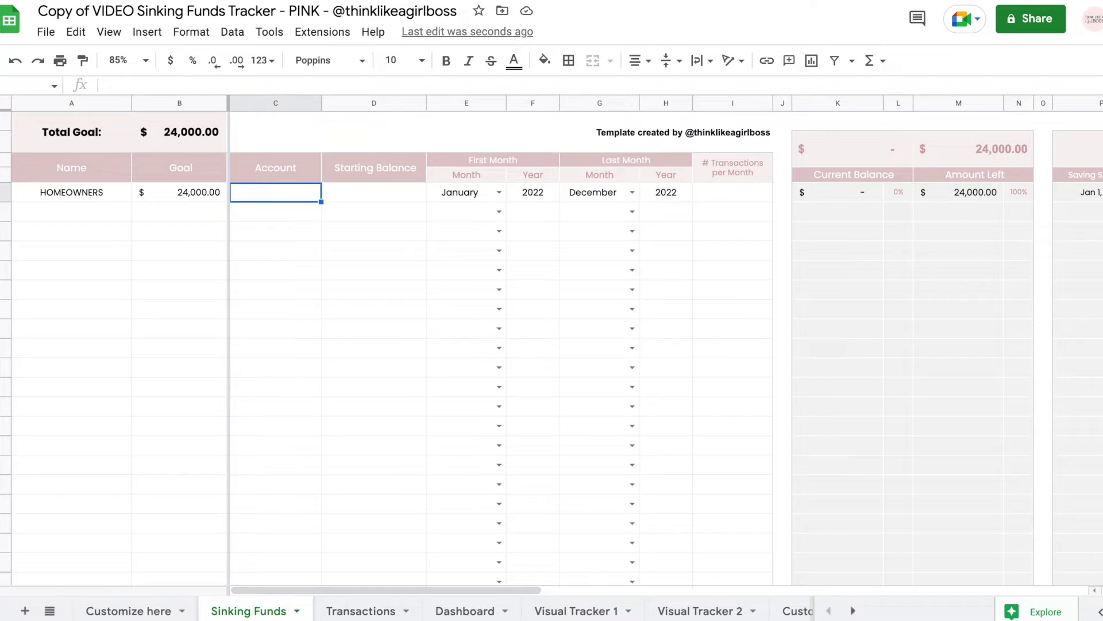
{"action": "type", "text": "ACCOUNT 1"}
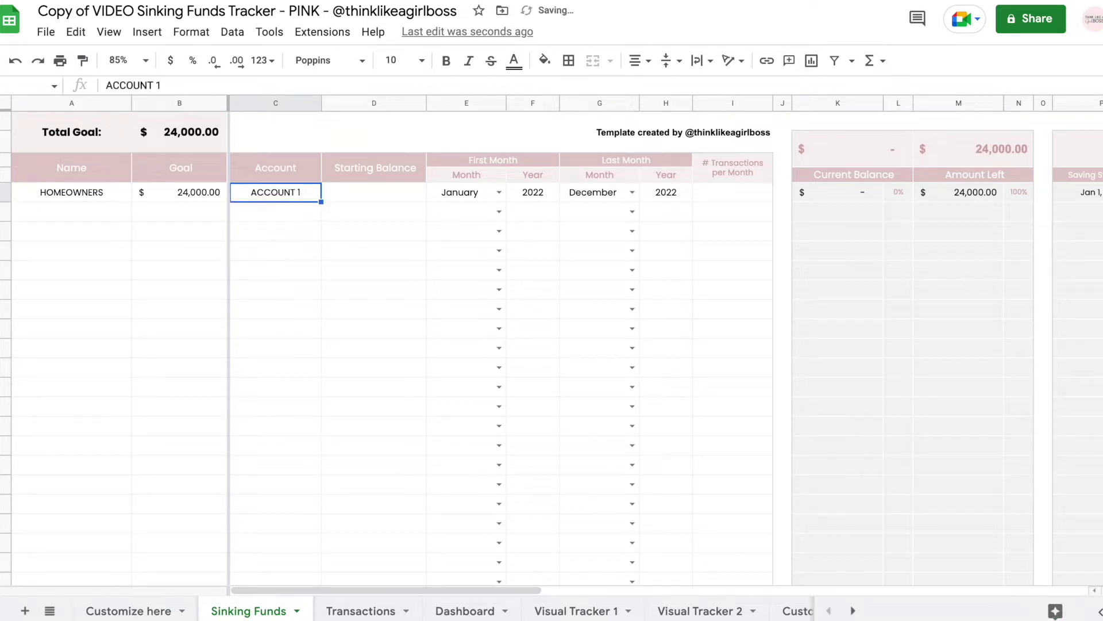
{"action": "key", "text": "Tab"}
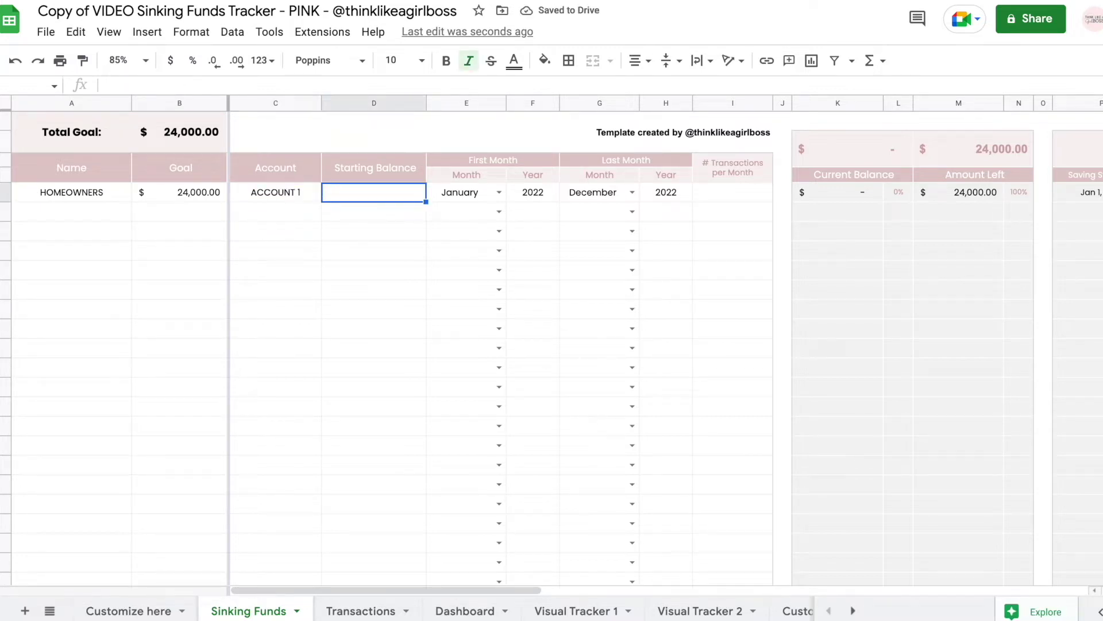
Enter a 1000 starting balance, clear it again, and select the fund rows through column I.
{"action": "type", "text": "1"}
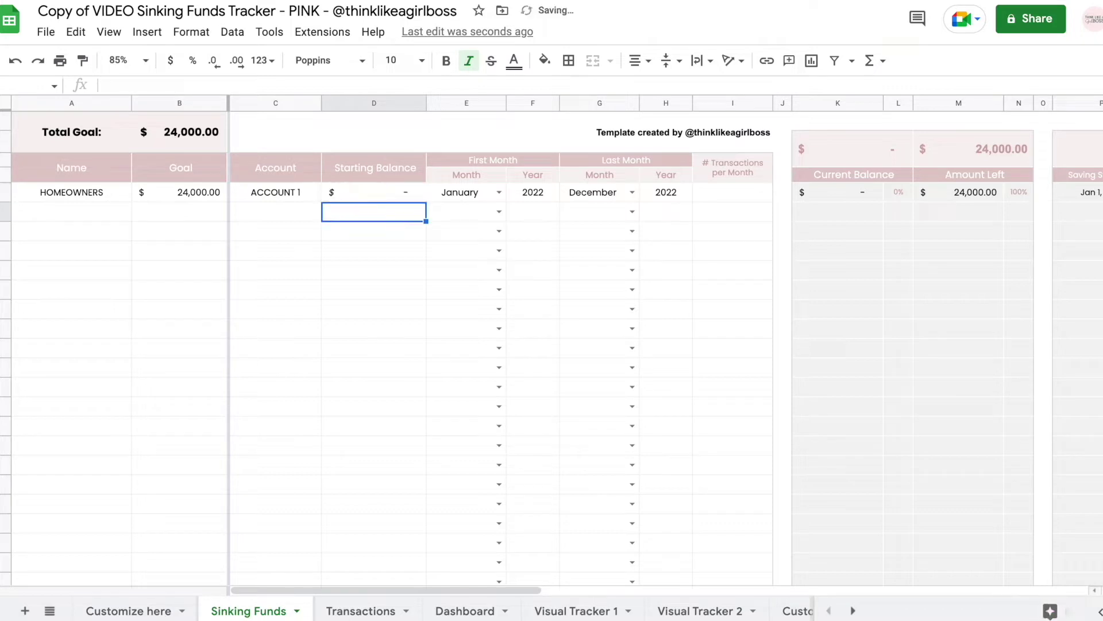
{"action": "type", "text": "000"}
{"action": "key", "text": "Return"}
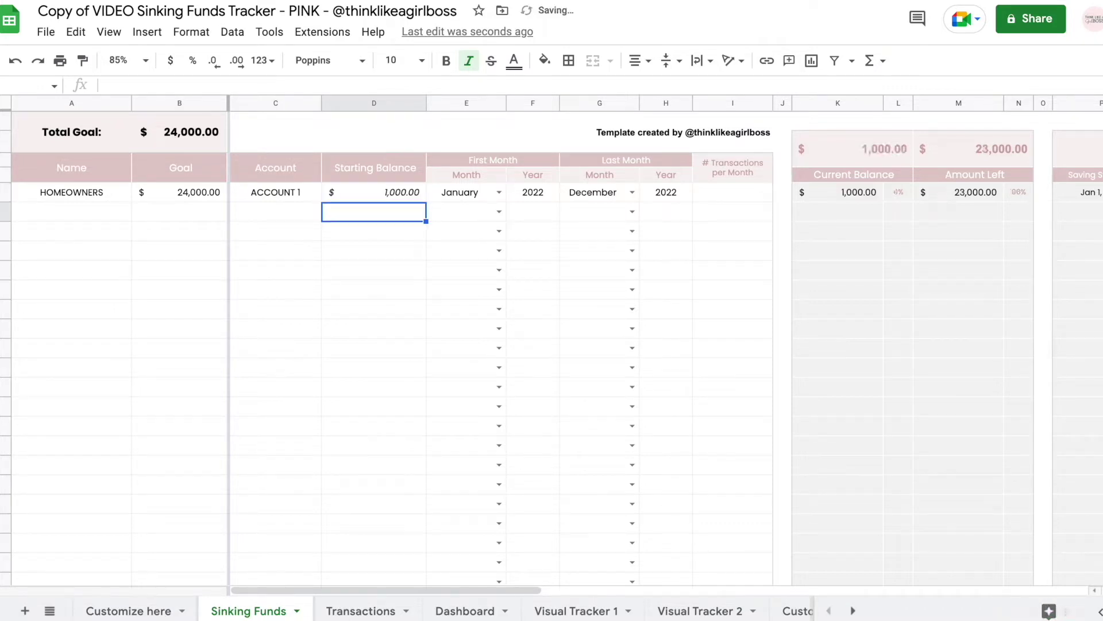
{"action": "left_click", "coordinate": [373, 192]}
{"action": "key", "text": "Delete"}
{"action": "key", "text": "Tab"}
{"action": "key", "text": "Tab"}
{"action": "key", "text": "Tab"}
{"action": "key", "text": "Tab"}
{"action": "key", "text": "Tab"}
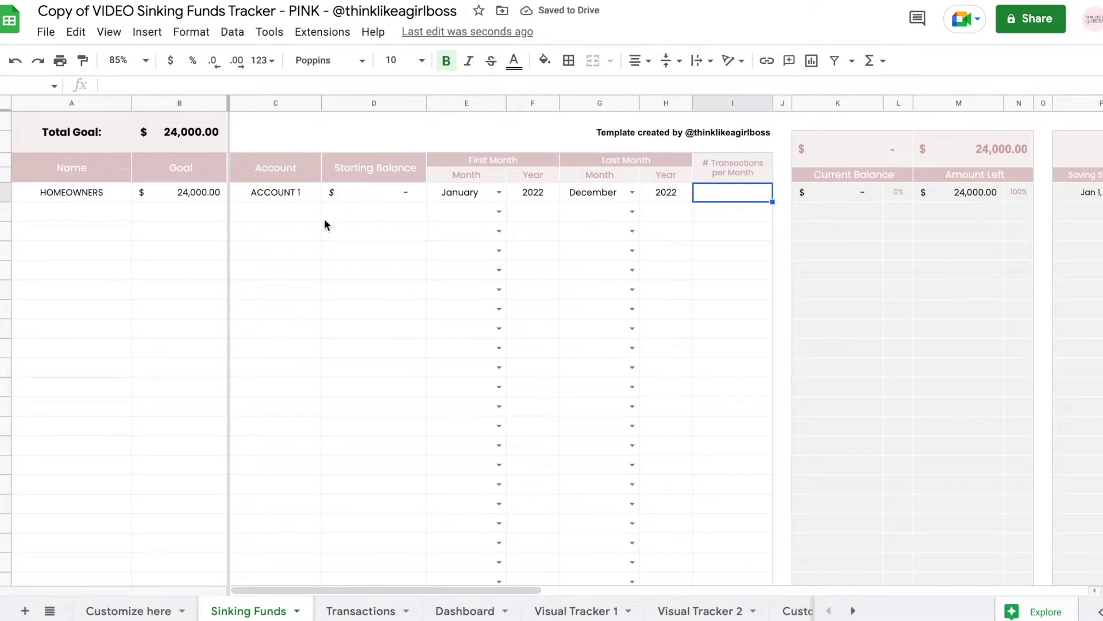
{"action": "left_click_drag", "start_coordinate": [83, 198], "coordinate": [728, 352]}
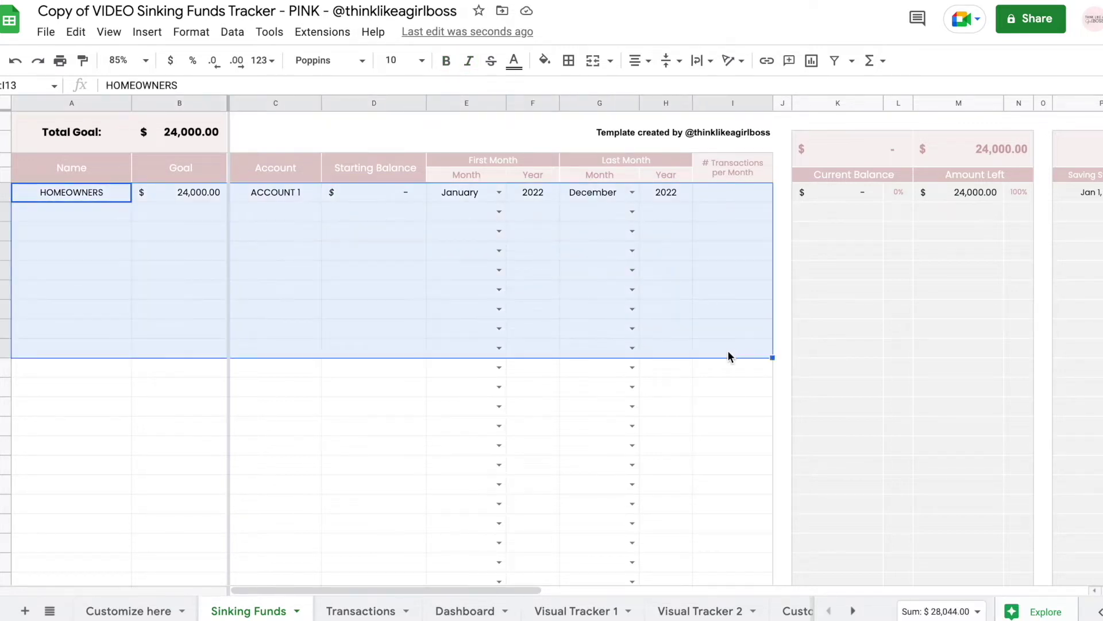
{"action": "left_click", "coordinate": [777, 277]}
{"action": "scroll", "coordinate": [777, 281], "scroll_direction": "right", "scroll_amount": 10}
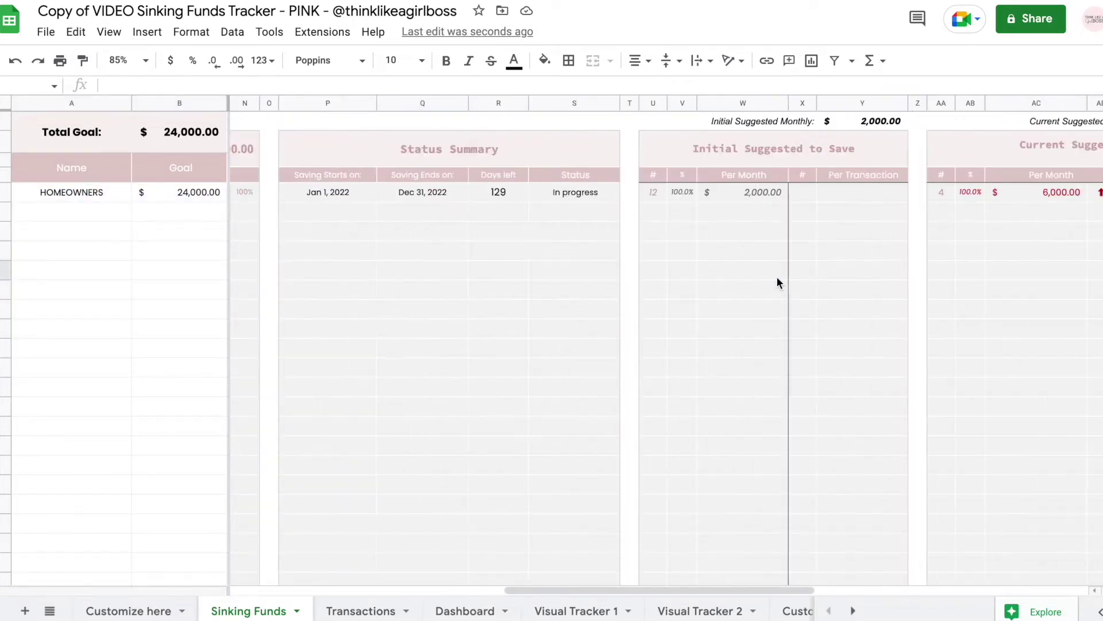
{"action": "scroll", "coordinate": [777, 277], "scroll_direction": "left", "scroll_amount": 15}
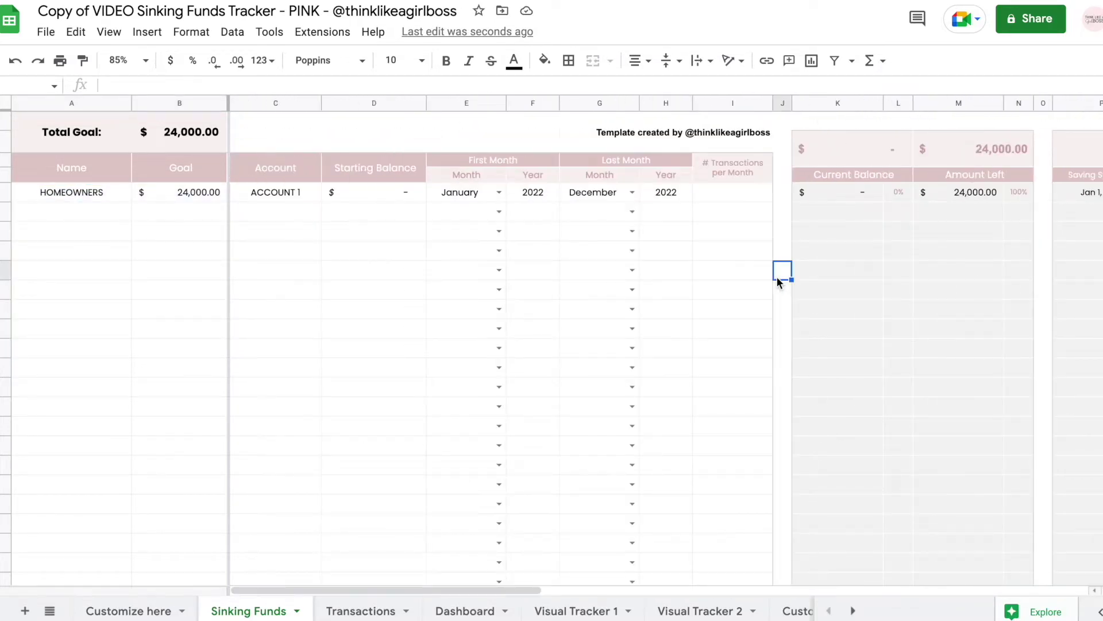
{"action": "scroll", "coordinate": [475, 170], "scroll_direction": "right", "scroll_amount": 5}
{"action": "left_click", "coordinate": [508, 193]}
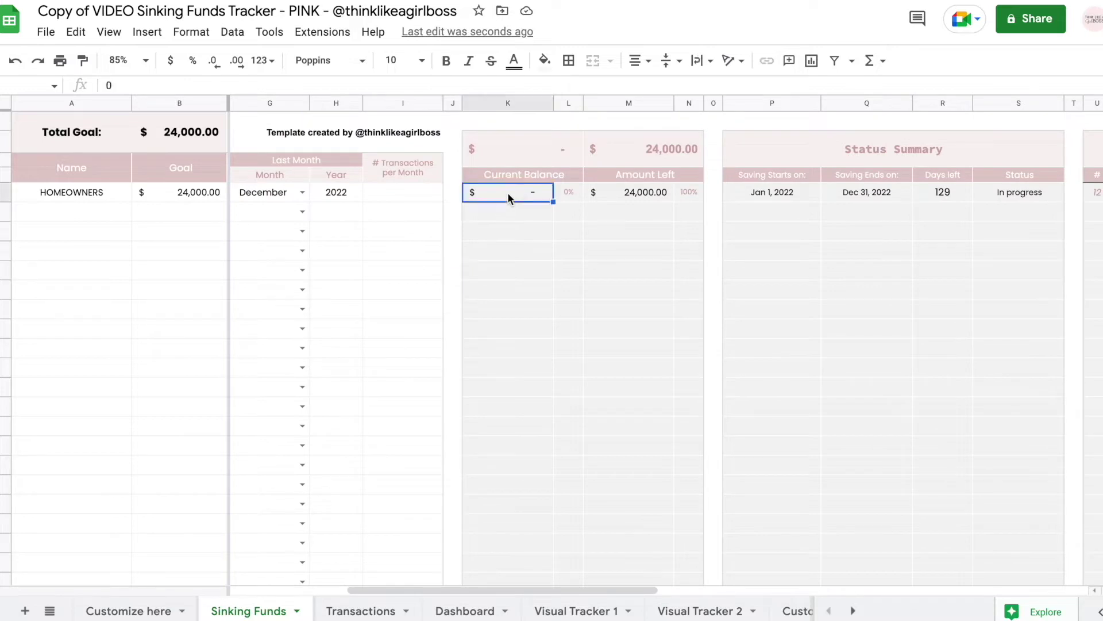
{"action": "left_click", "coordinate": [618, 202]}
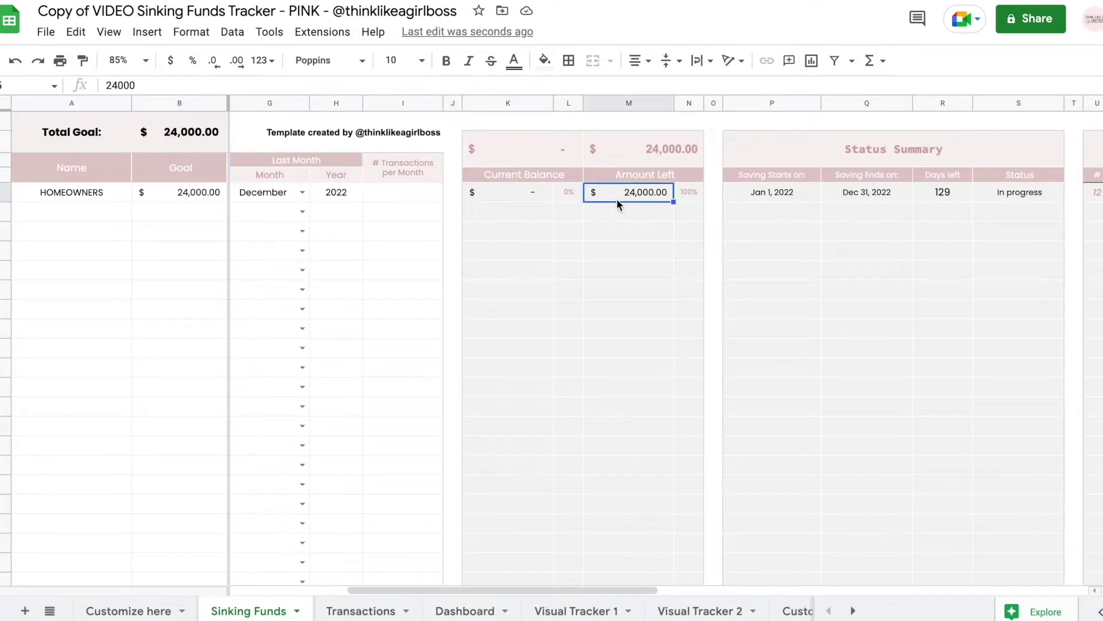
{"action": "left_click", "coordinate": [204, 191]}
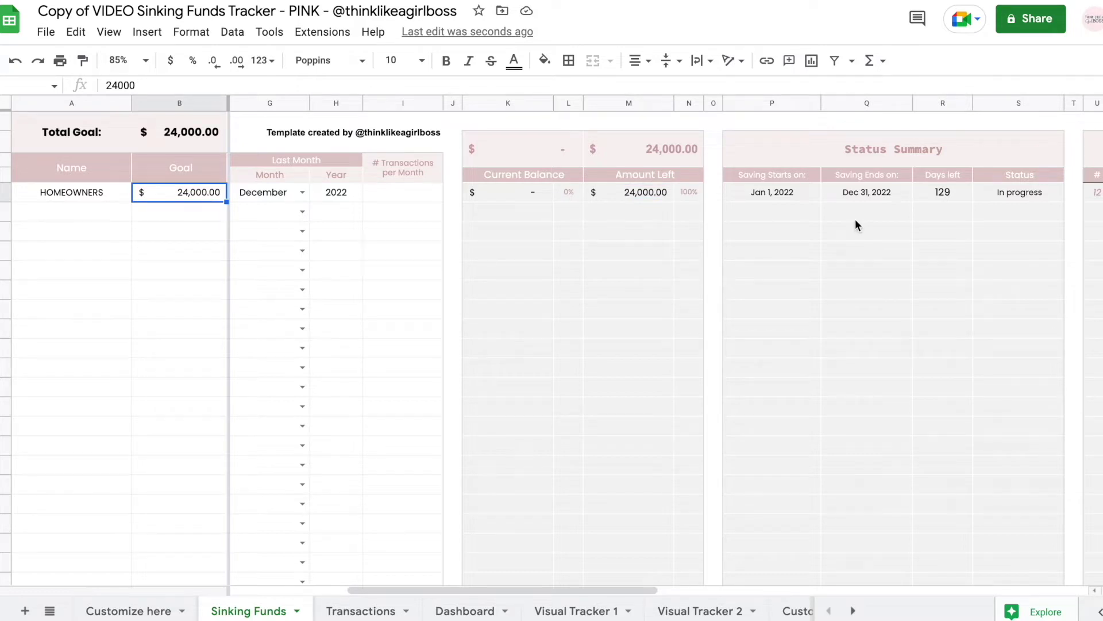
{"action": "scroll", "coordinate": [855, 218], "scroll_direction": "right", "scroll_amount": 1}
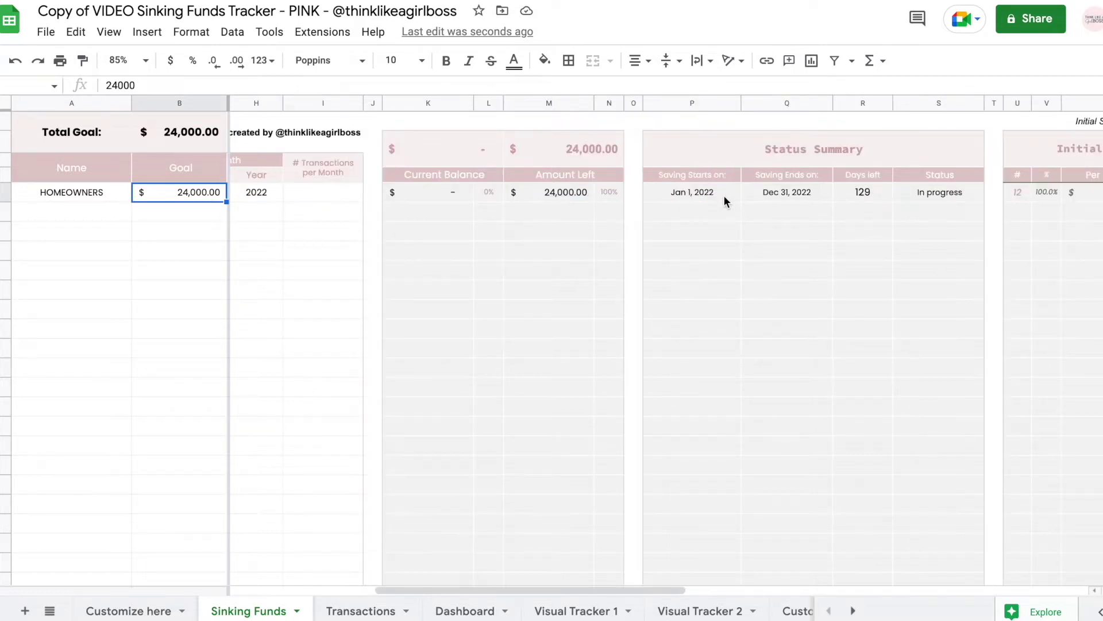
{"action": "left_click", "coordinate": [705, 196]}
{"action": "scroll", "coordinate": [704, 196], "scroll_direction": "left", "scroll_amount": 4}
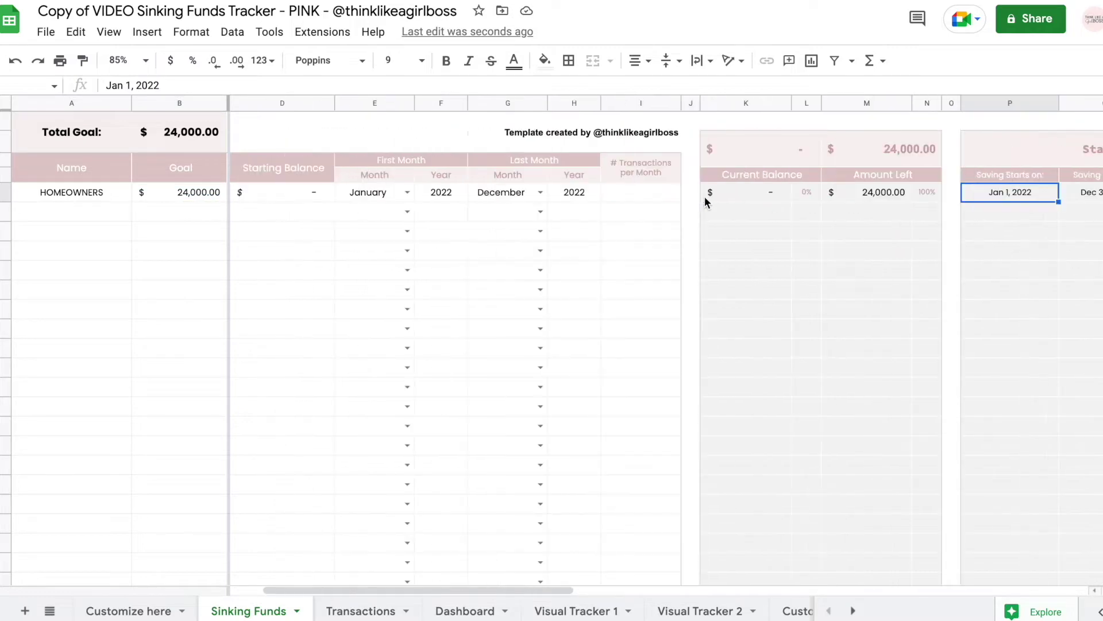
{"action": "left_click_drag", "start_coordinate": [403, 202], "coordinate": [445, 202]}
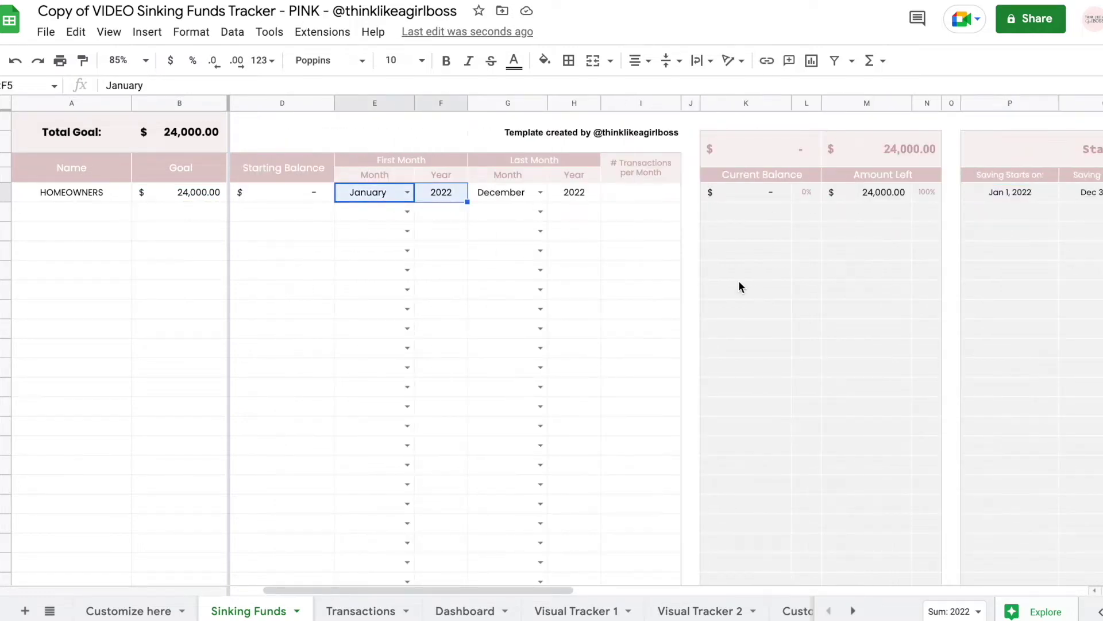
{"action": "scroll", "coordinate": [739, 280], "scroll_direction": "right", "scroll_amount": 4}
{"action": "left_click", "coordinate": [793, 199]}
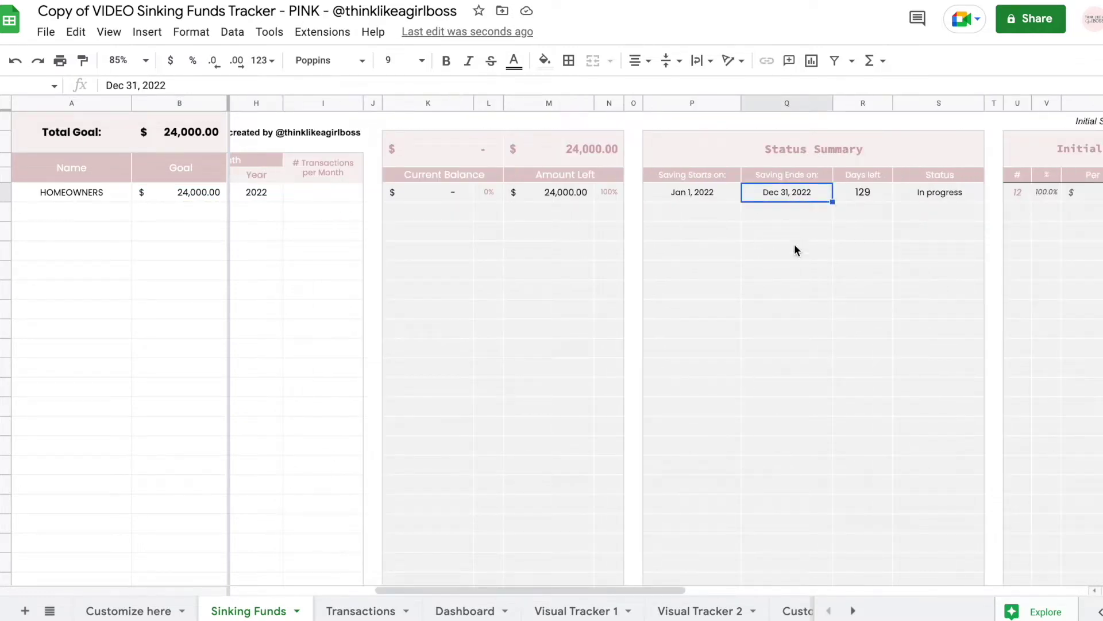
{"action": "scroll", "coordinate": [794, 249], "scroll_direction": "left", "scroll_amount": 3}
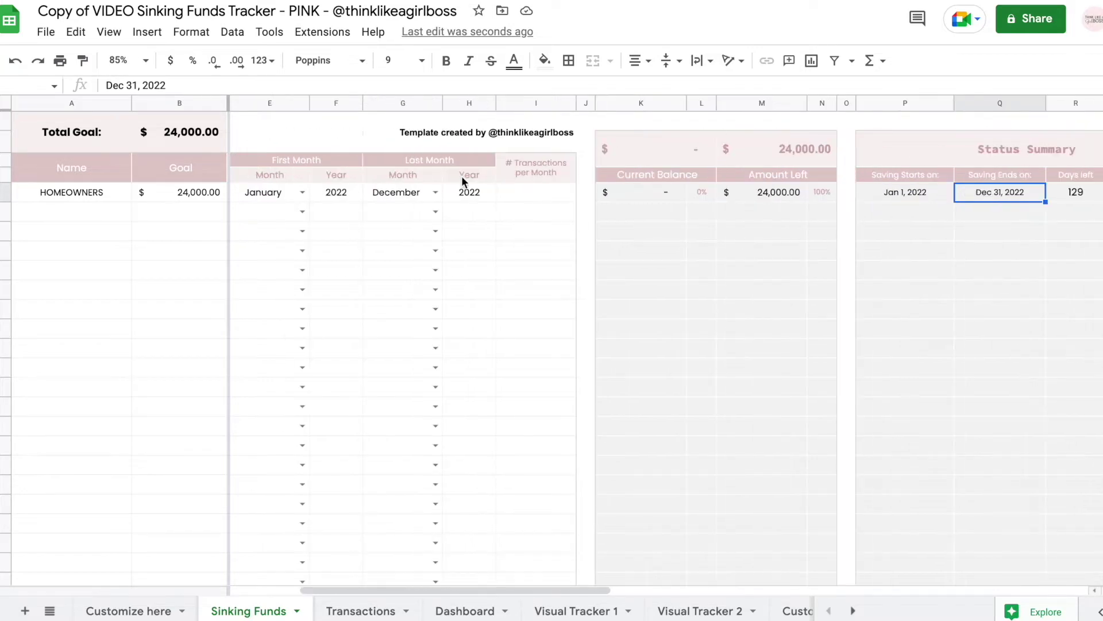
{"action": "left_click_drag", "start_coordinate": [409, 192], "coordinate": [460, 192]}
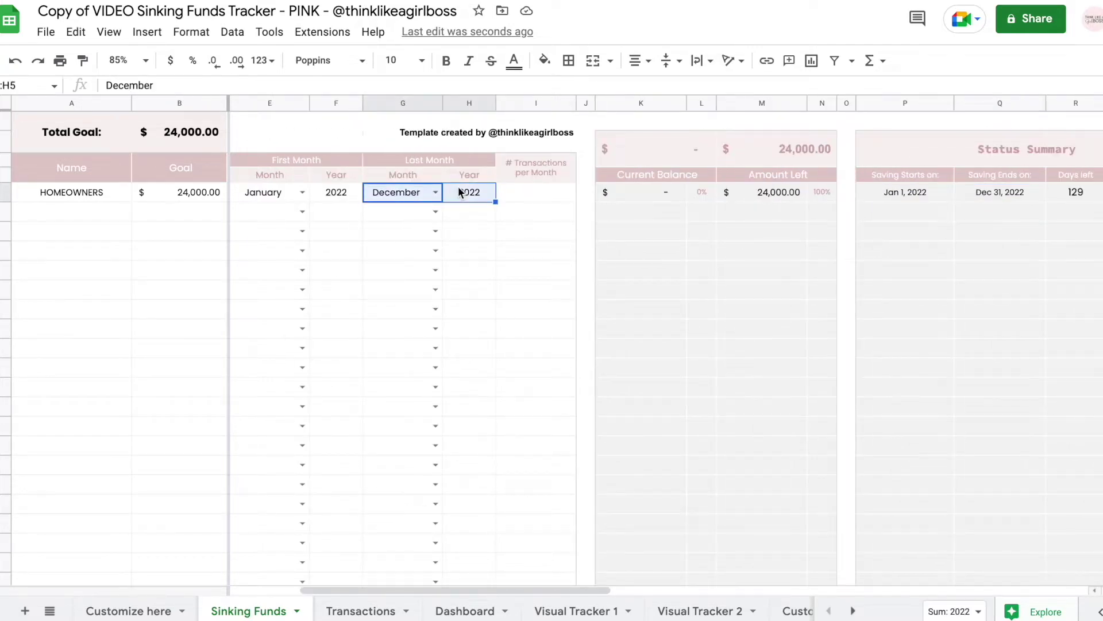
{"action": "left_click", "coordinate": [794, 288]}
{"action": "scroll", "coordinate": [794, 287], "scroll_direction": "right", "scroll_amount": 3}
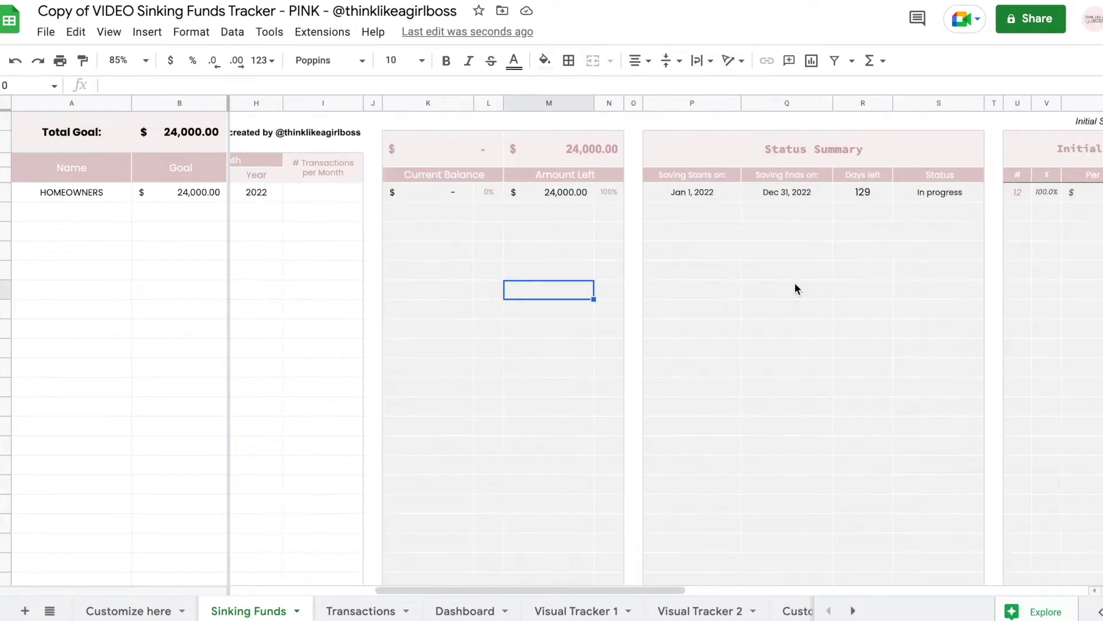
{"action": "left_click", "coordinate": [849, 194]}
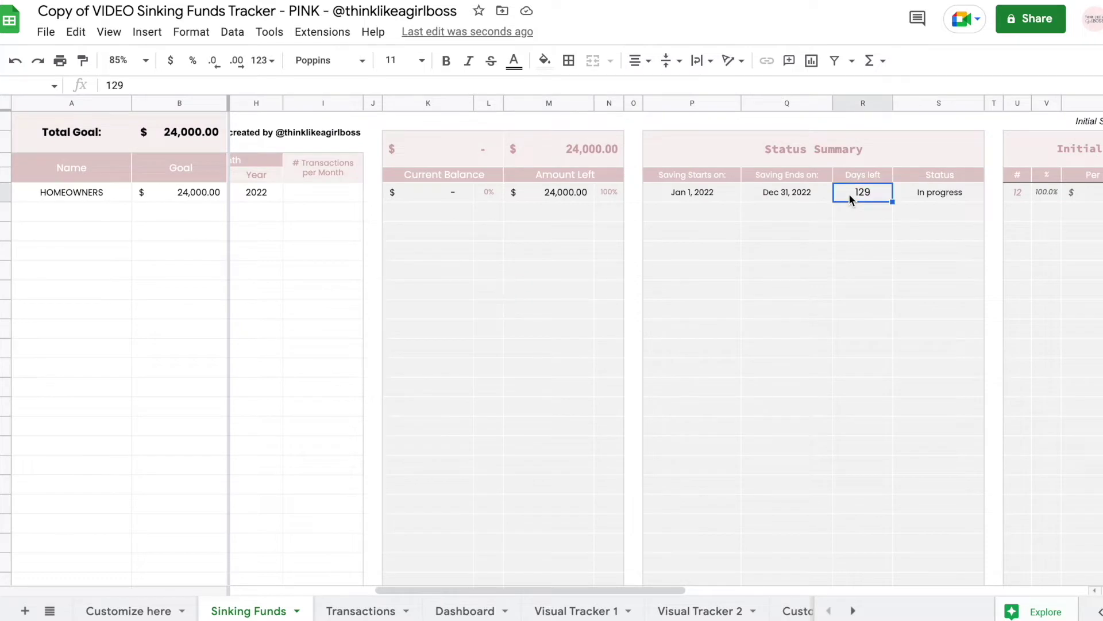
{"action": "left_click", "coordinate": [805, 194]}
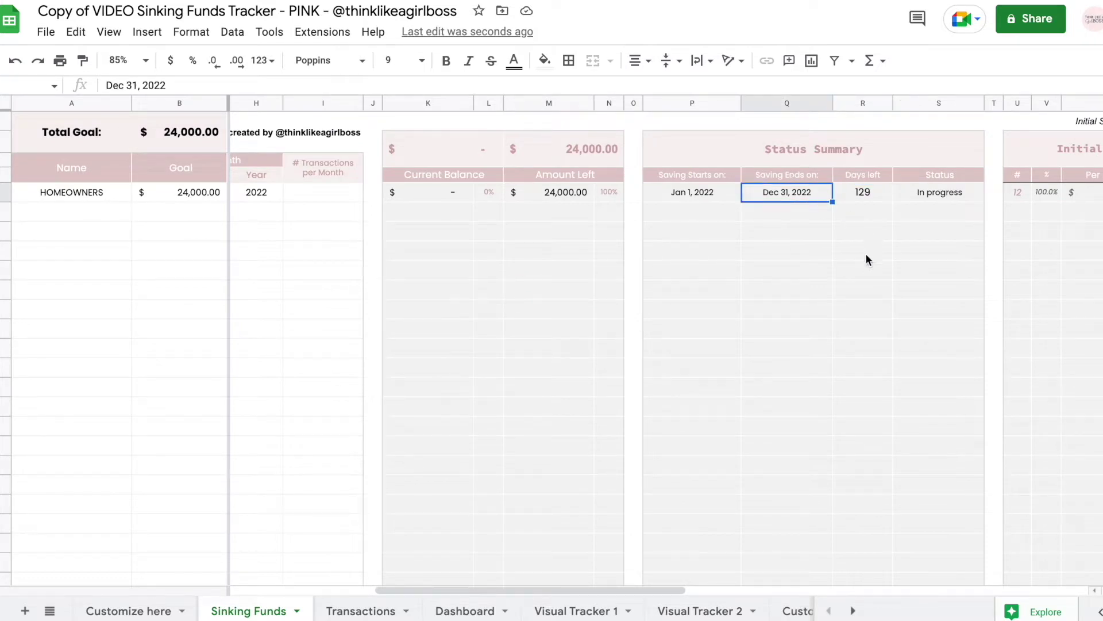
{"action": "left_click", "coordinate": [854, 198]}
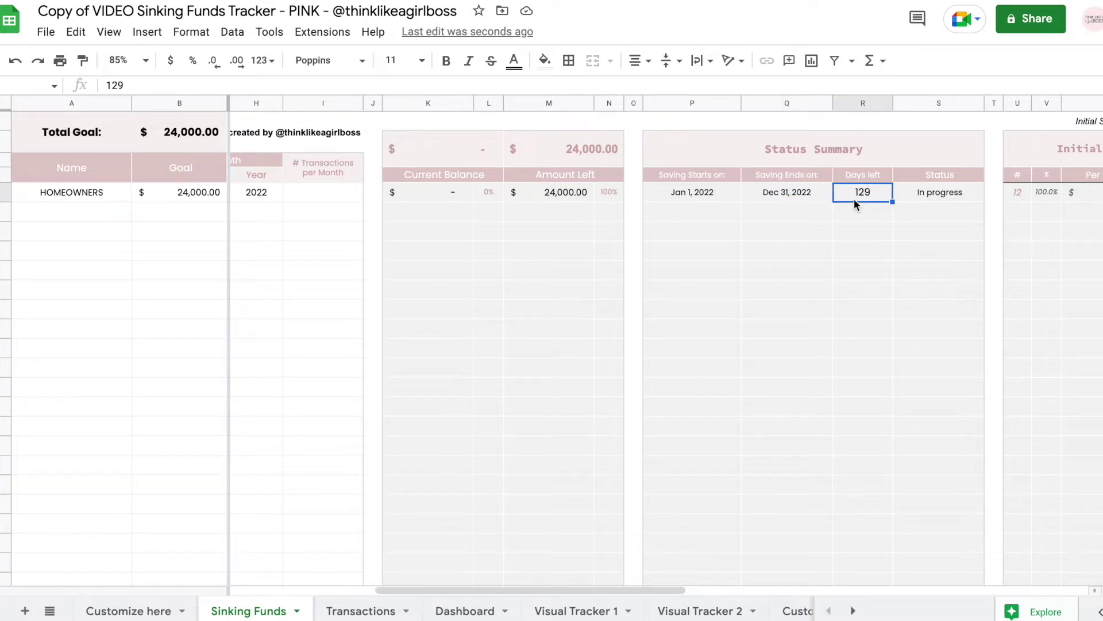
{"action": "scroll", "coordinate": [854, 199], "scroll_direction": "right", "scroll_amount": 2}
{"action": "left_click", "coordinate": [885, 192]}
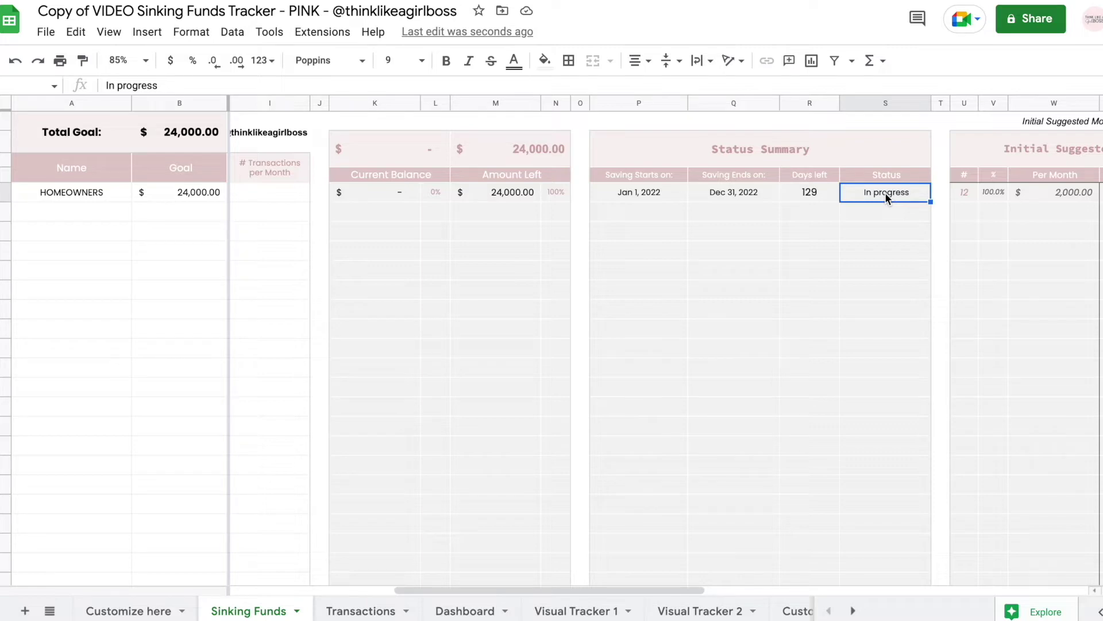
{"action": "scroll", "coordinate": [886, 194], "scroll_direction": "left", "scroll_amount": 6}
{"action": "scroll", "coordinate": [886, 194], "scroll_direction": "right", "scroll_amount": 4}
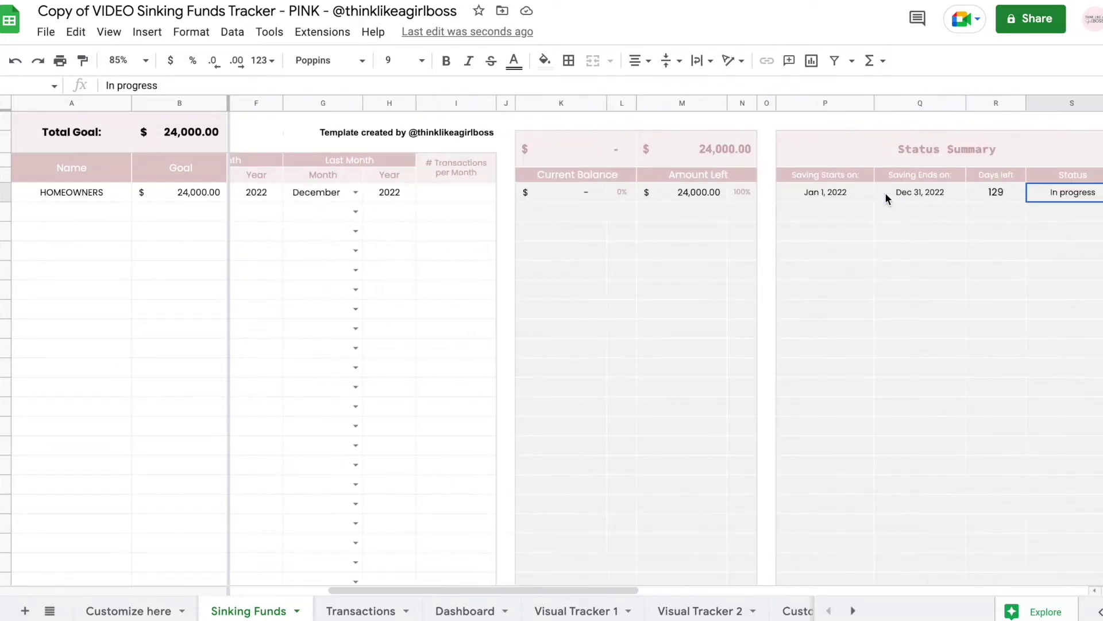
{"action": "scroll", "coordinate": [885, 192], "scroll_direction": "left", "scroll_amount": 5}
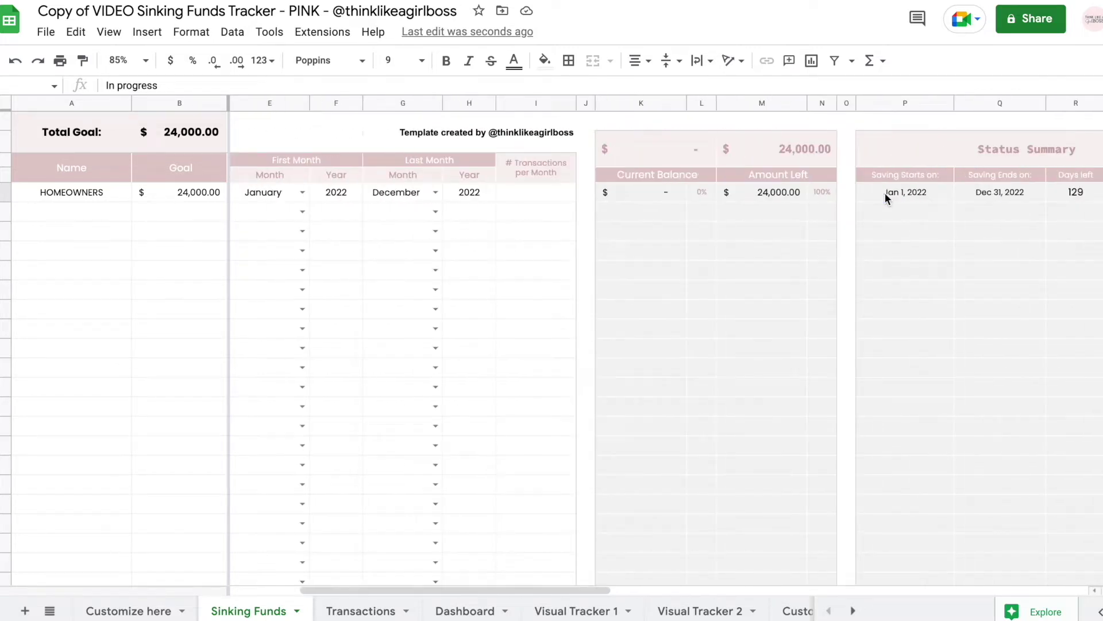
{"action": "double_click", "coordinate": [435, 193]}
{"action": "left_click", "coordinate": [404, 276]}
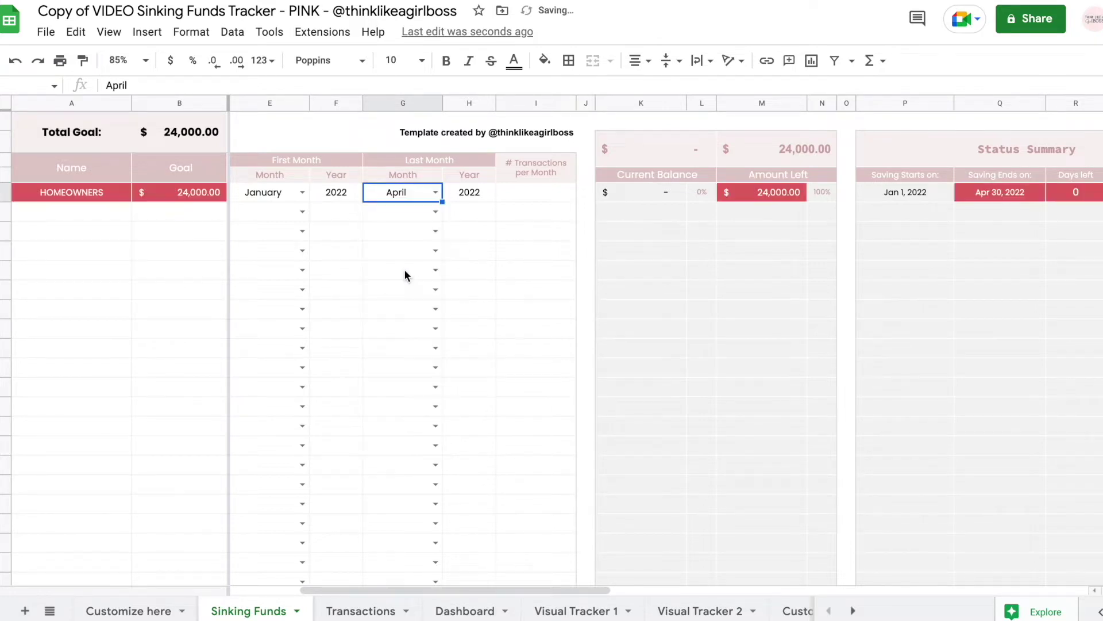
{"action": "scroll", "coordinate": [730, 253], "scroll_direction": "right", "scroll_amount": 5}
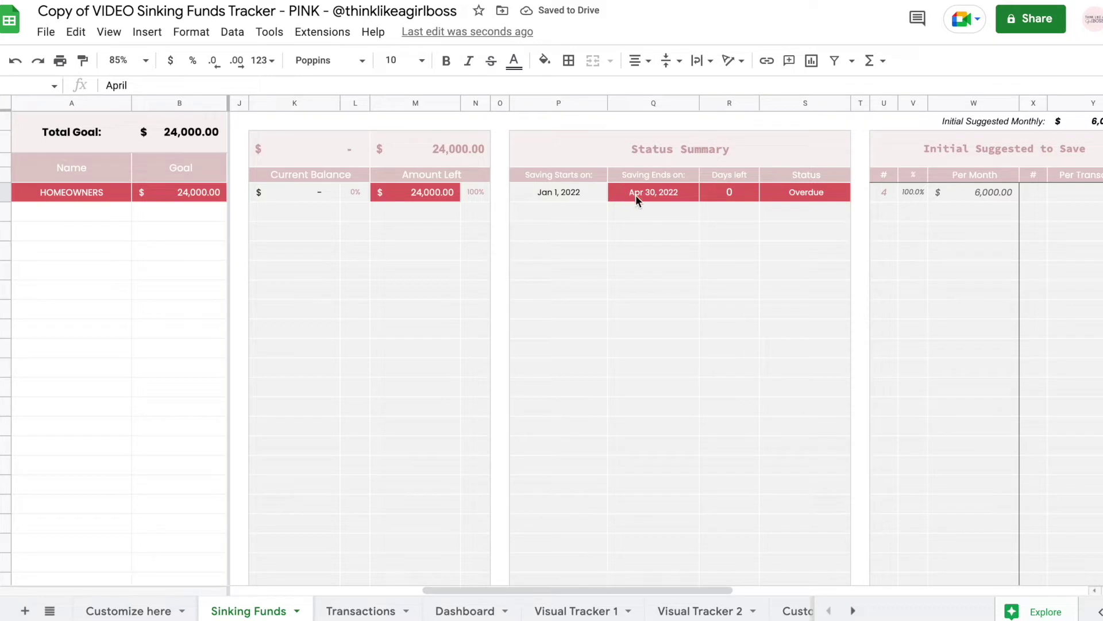
{"action": "key", "text": "Return"}
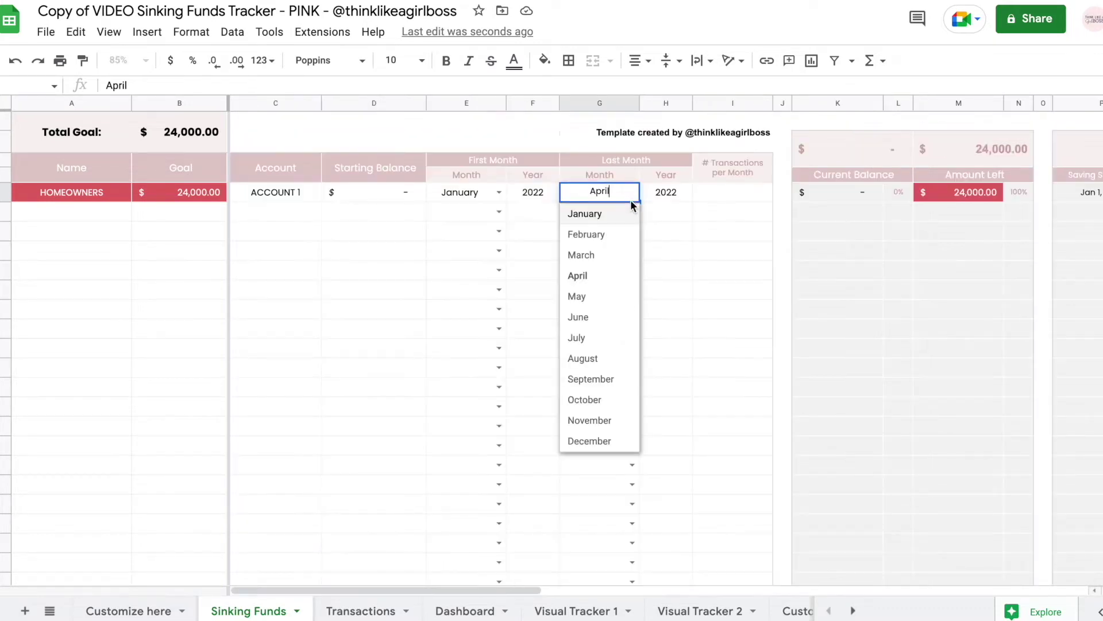
{"action": "left_click", "coordinate": [607, 356]}
{"action": "scroll", "coordinate": [604, 351], "scroll_direction": "right", "scroll_amount": 10}
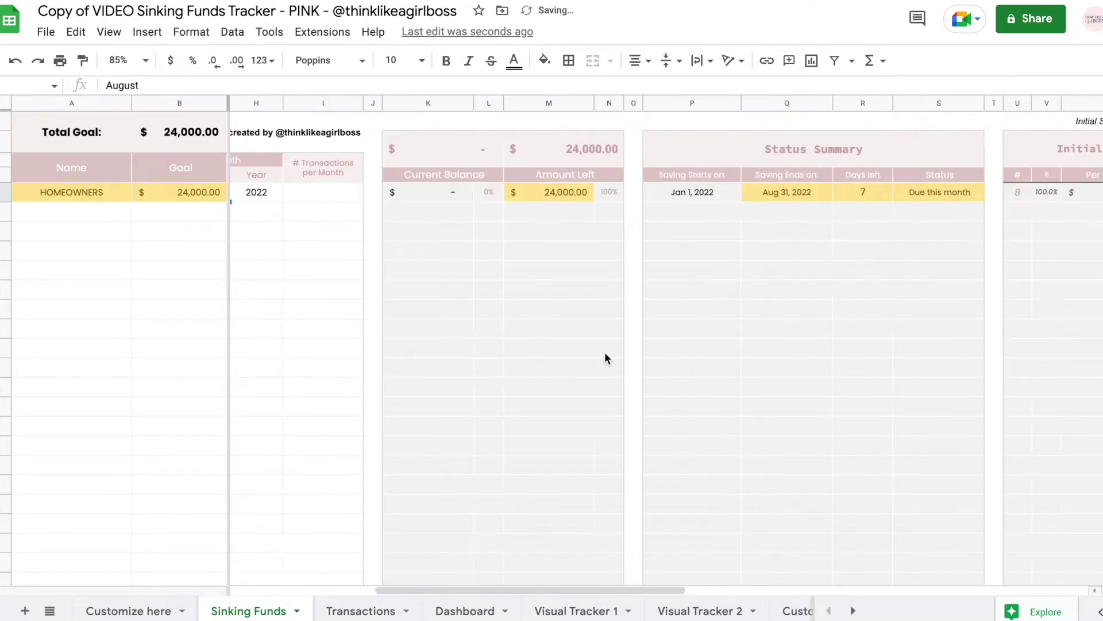
{"action": "left_click", "coordinate": [792, 190]}
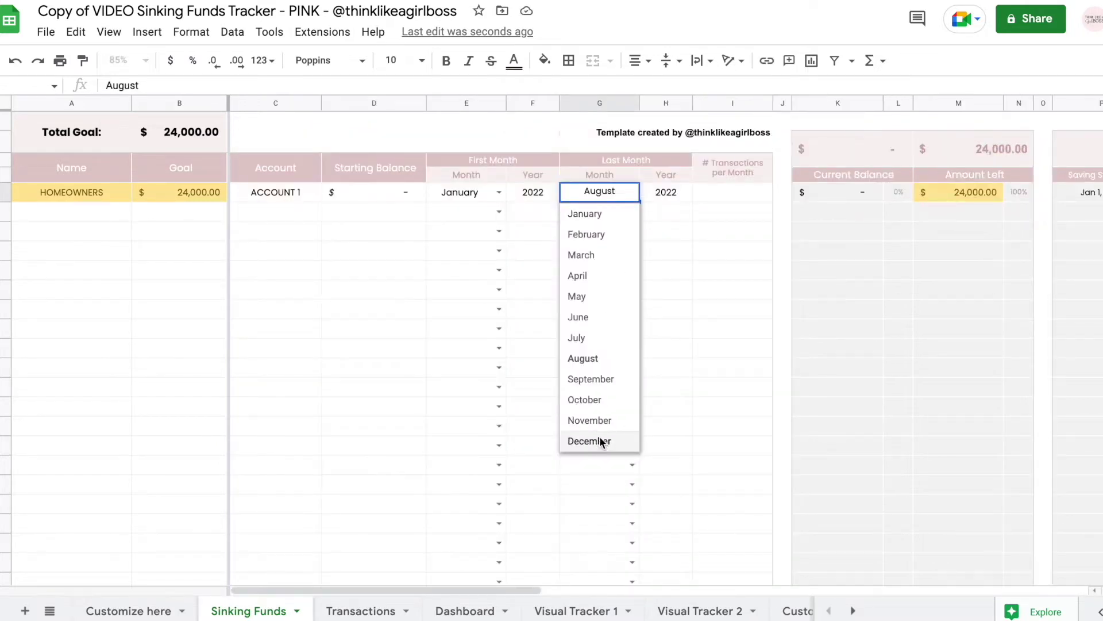
{"action": "left_click", "coordinate": [599, 441]}
{"action": "left_click", "coordinate": [495, 193]}
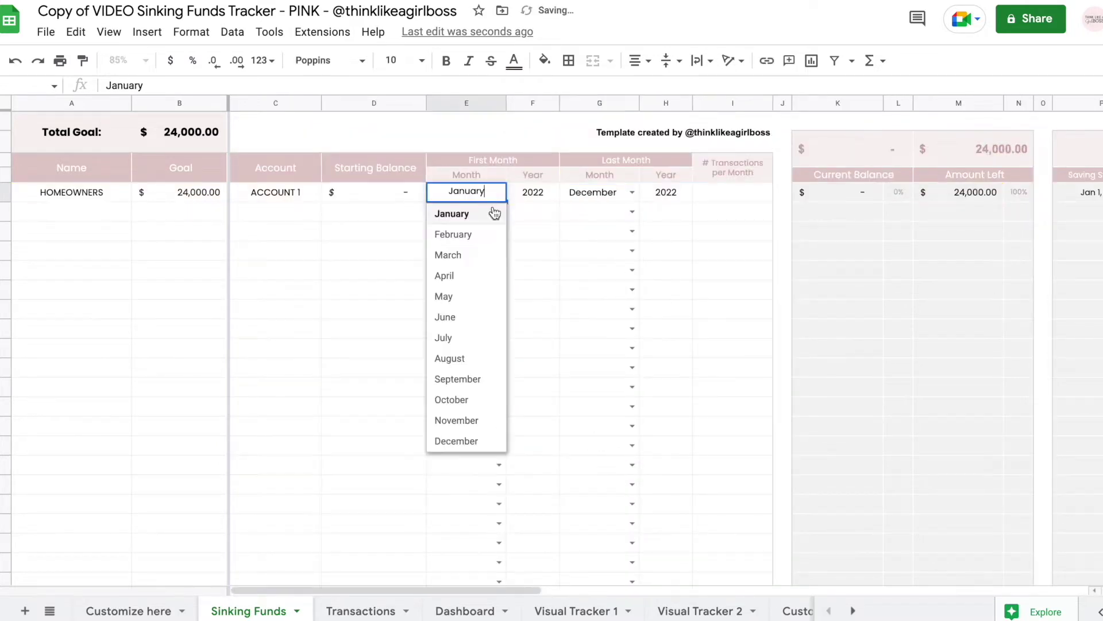
{"action": "left_click", "coordinate": [468, 383]}
{"action": "scroll", "coordinate": [752, 374], "scroll_direction": "right", "scroll_amount": 10}
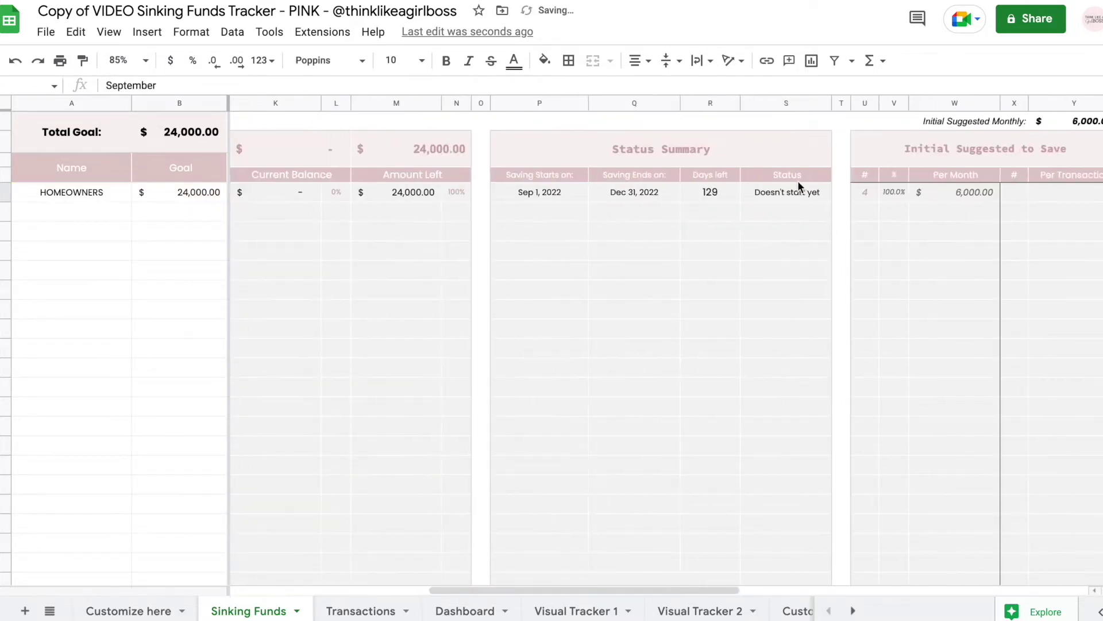
{"action": "left_click", "coordinate": [822, 190]}
{"action": "scroll", "coordinate": [697, 280], "scroll_direction": "left", "scroll_amount": 10}
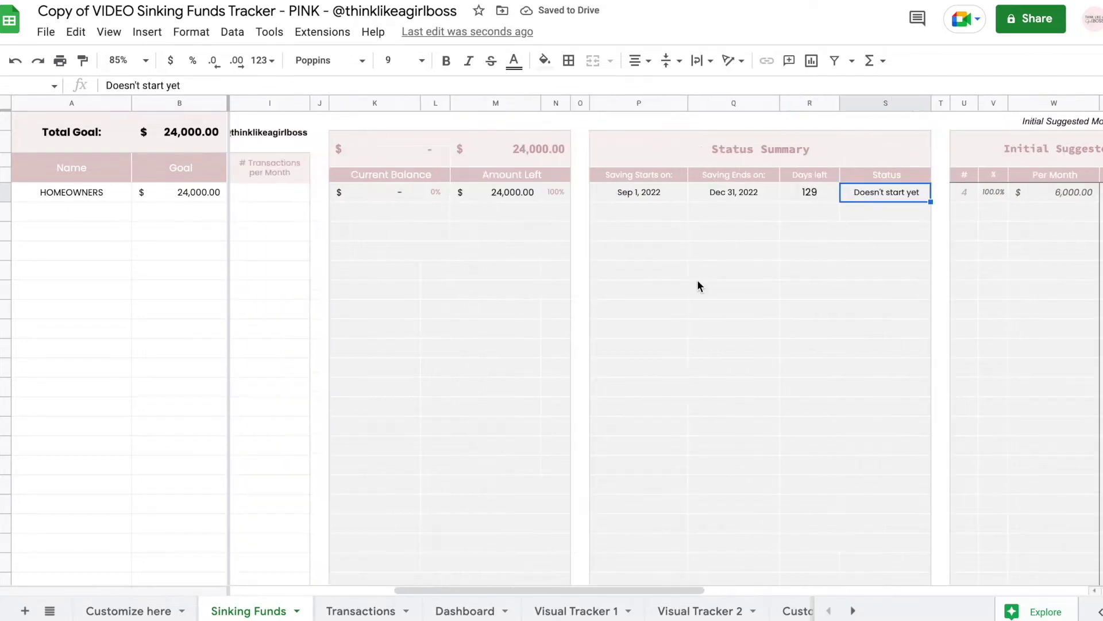
{"action": "scroll", "coordinate": [694, 273], "scroll_direction": "right", "scroll_amount": 10}
{"action": "left_click", "coordinate": [464, 160]}
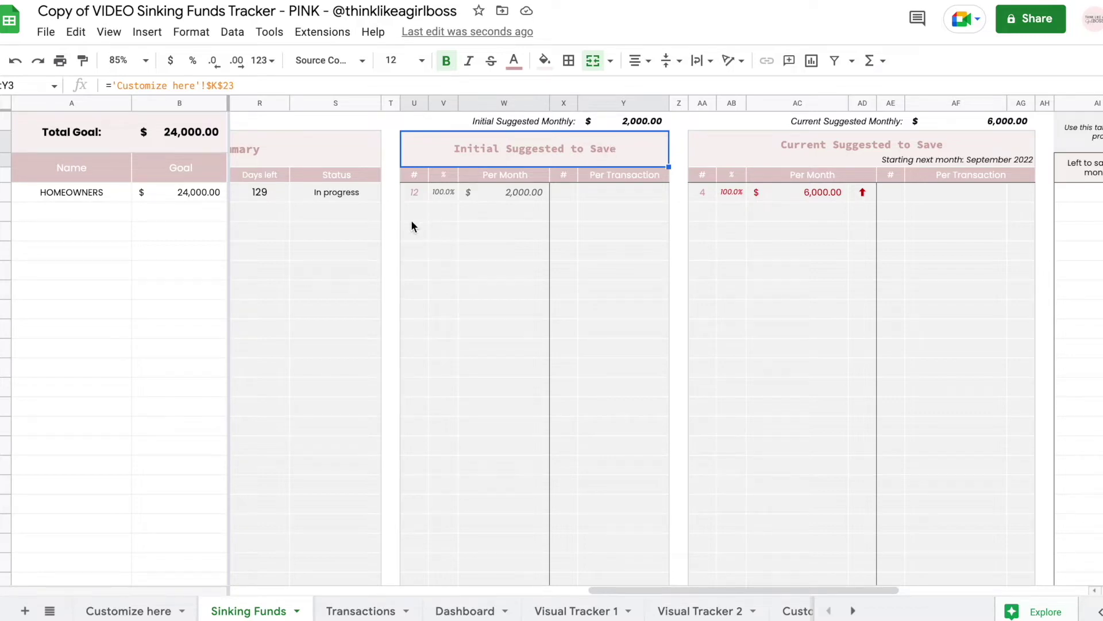
{"action": "left_click", "coordinate": [200, 193]}
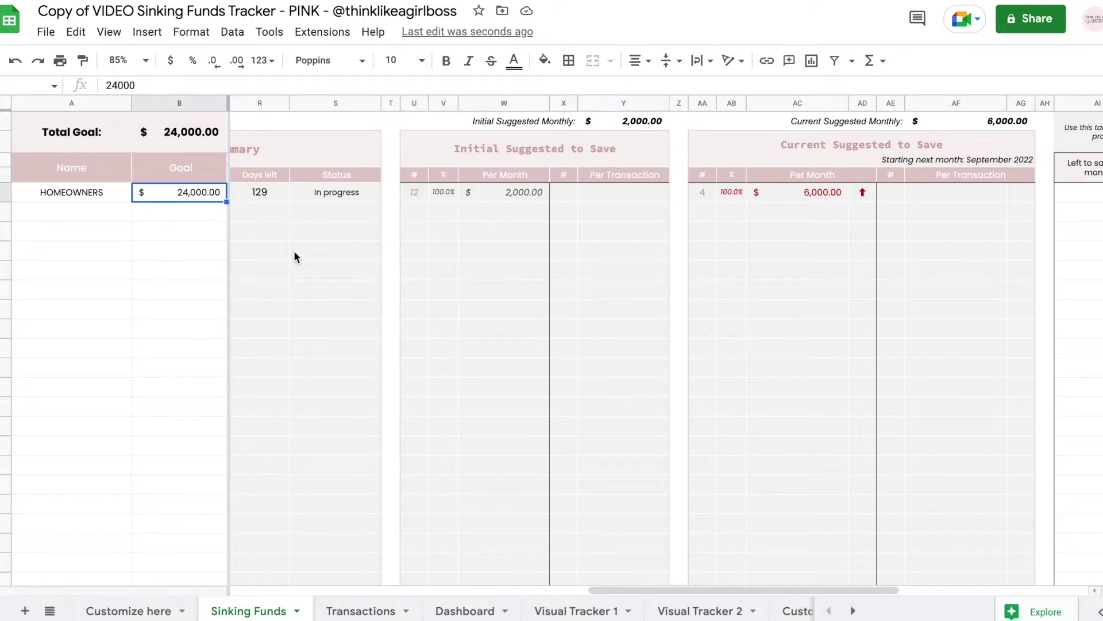
{"action": "scroll", "coordinate": [295, 253], "scroll_direction": "left", "scroll_amount": 10}
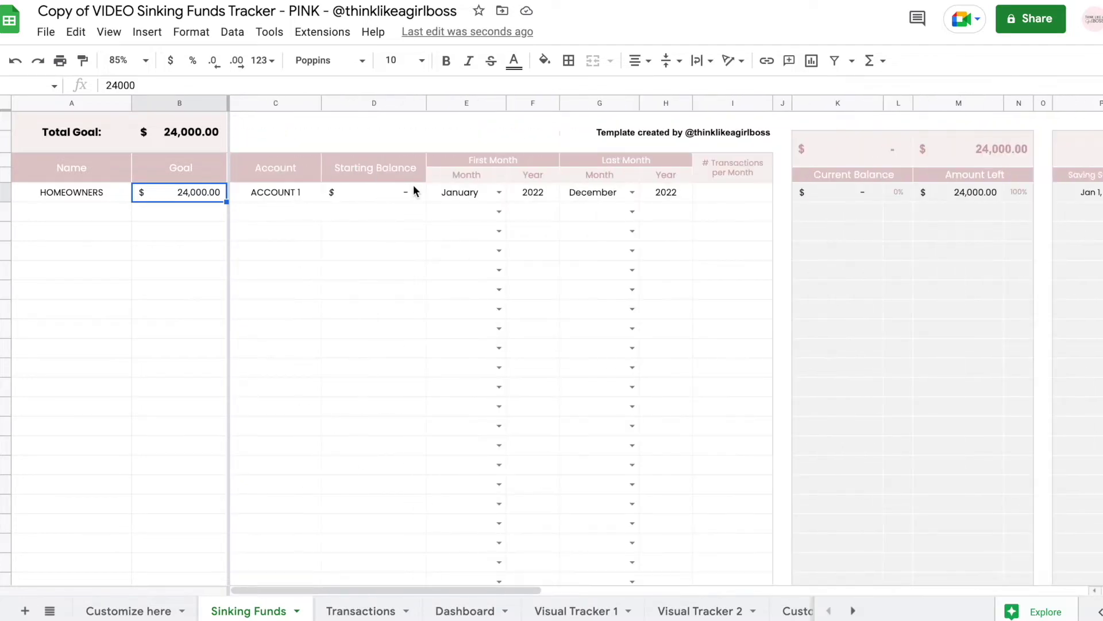
{"action": "left_click_drag", "start_coordinate": [451, 194], "coordinate": [649, 197]}
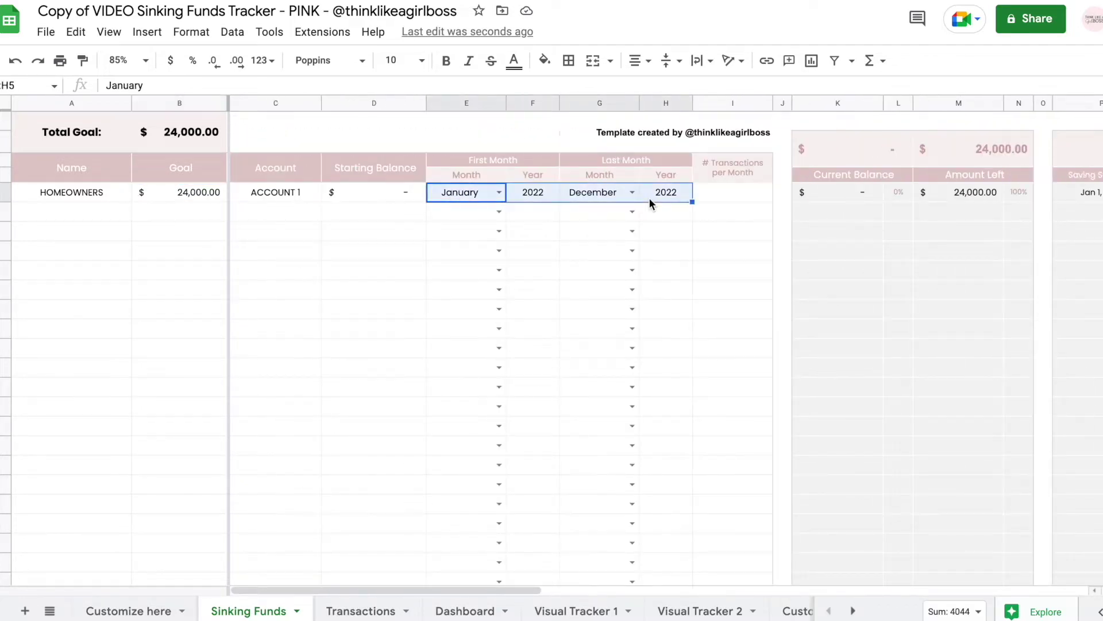
{"action": "scroll", "coordinate": [649, 198], "scroll_direction": "right", "scroll_amount": 5}
{"action": "scroll", "coordinate": [649, 197], "scroll_direction": "right", "scroll_amount": 5}
{"action": "left_click", "coordinate": [624, 192]}
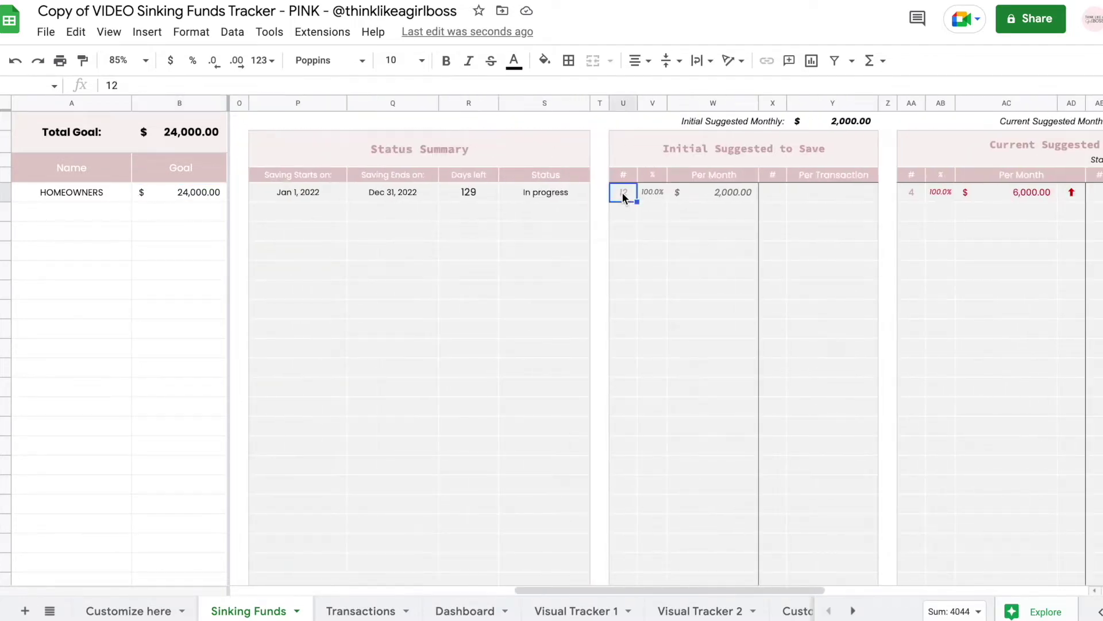
{"action": "left_click", "coordinate": [739, 192]}
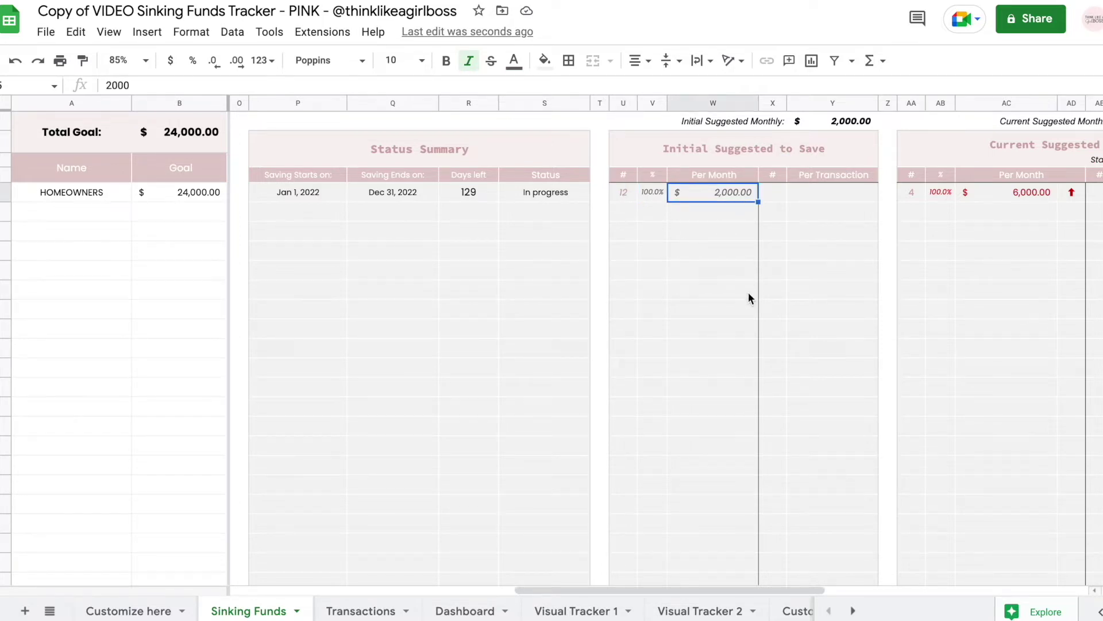
{"action": "left_click", "coordinate": [766, 310]}
{"action": "scroll", "coordinate": [766, 310], "scroll_direction": "right", "scroll_amount": 4}
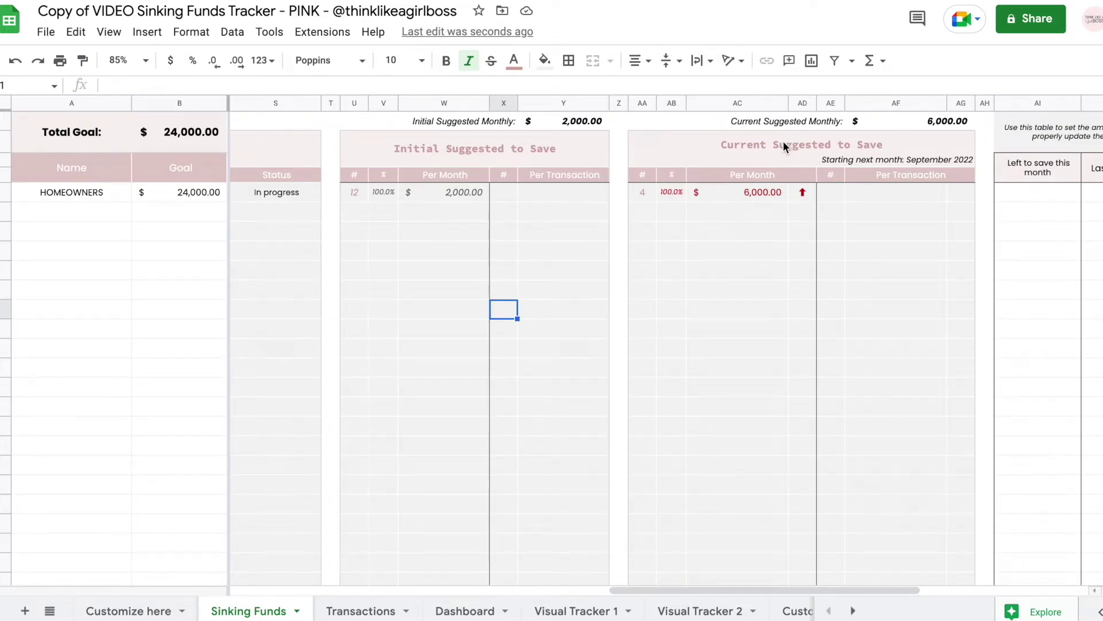
{"action": "left_click", "coordinate": [440, 191]}
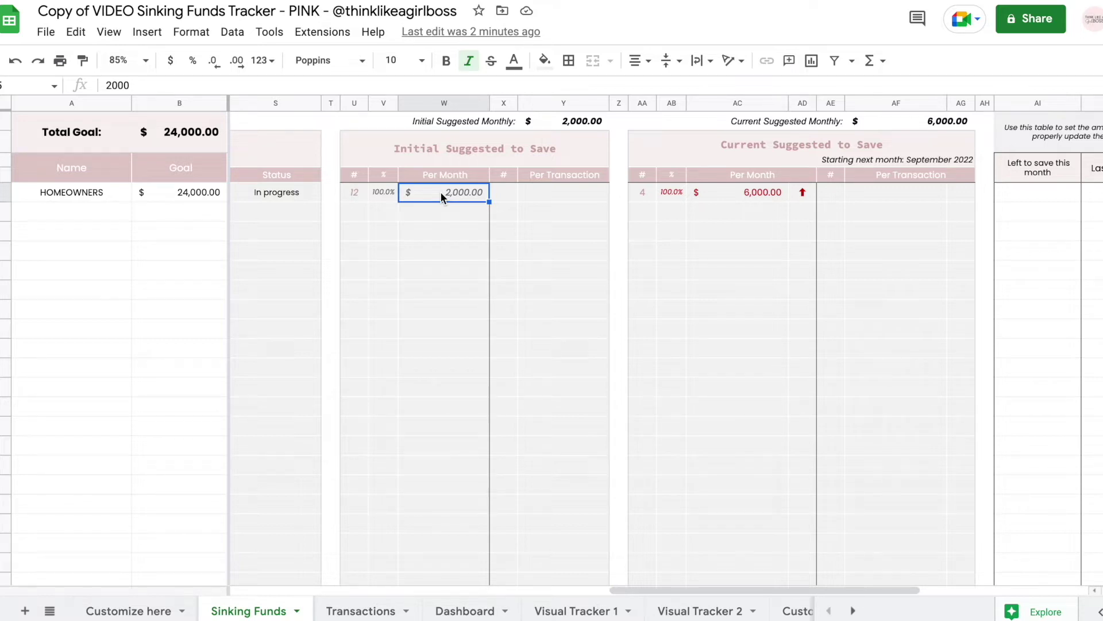
{"action": "left_click", "coordinate": [897, 328]}
{"action": "left_click_drag", "start_coordinate": [688, 147], "coordinate": [863, 282]}
{"action": "left_click", "coordinate": [887, 278]}
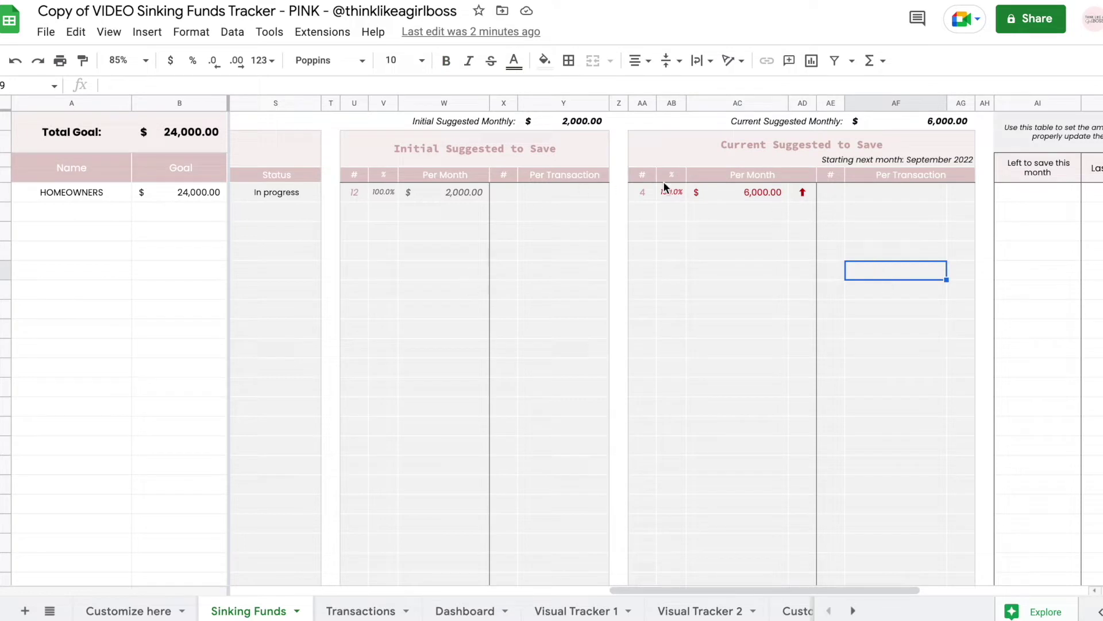
{"action": "left_click", "coordinate": [764, 193]}
{"action": "scroll", "coordinate": [440, 277], "scroll_direction": "left", "scroll_amount": 5}
{"action": "scroll", "coordinate": [440, 277], "scroll_direction": "left", "scroll_amount": 5}
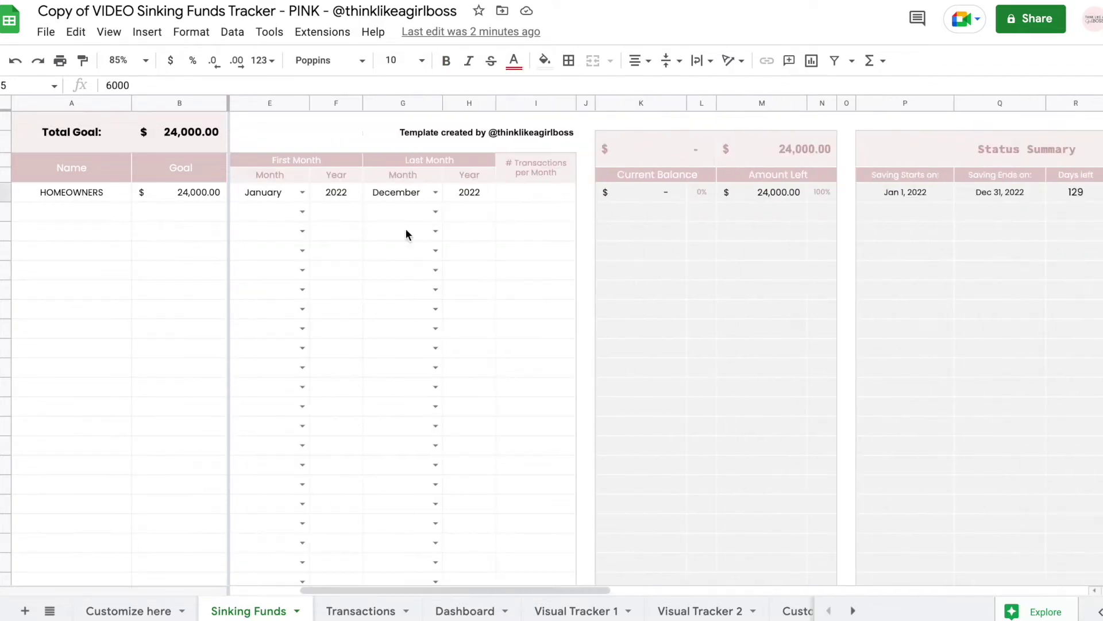
{"action": "scroll", "coordinate": [474, 237], "scroll_direction": "right", "scroll_amount": 10}
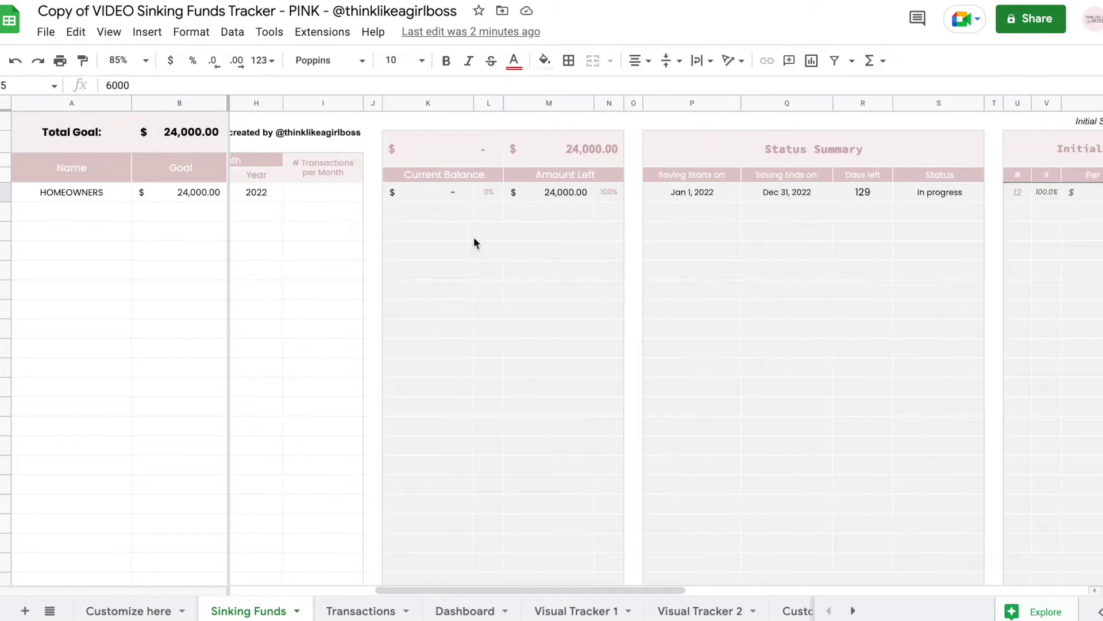
{"action": "scroll", "coordinate": [474, 237], "scroll_direction": "right", "scroll_amount": 2}
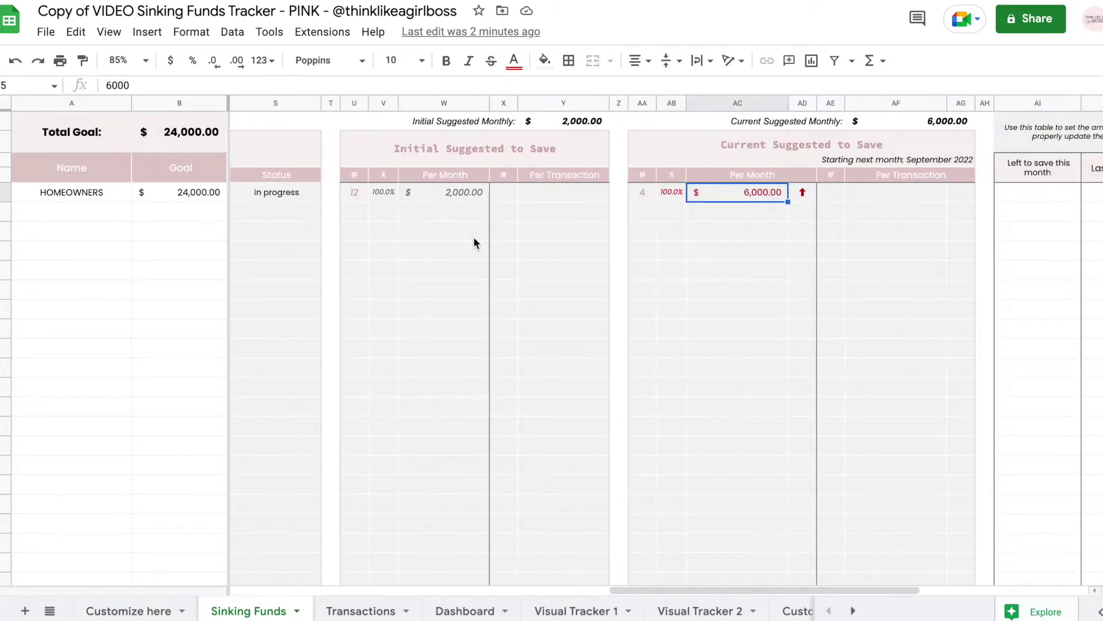
{"action": "scroll", "coordinate": [732, 194], "scroll_direction": "left", "scroll_amount": 2}
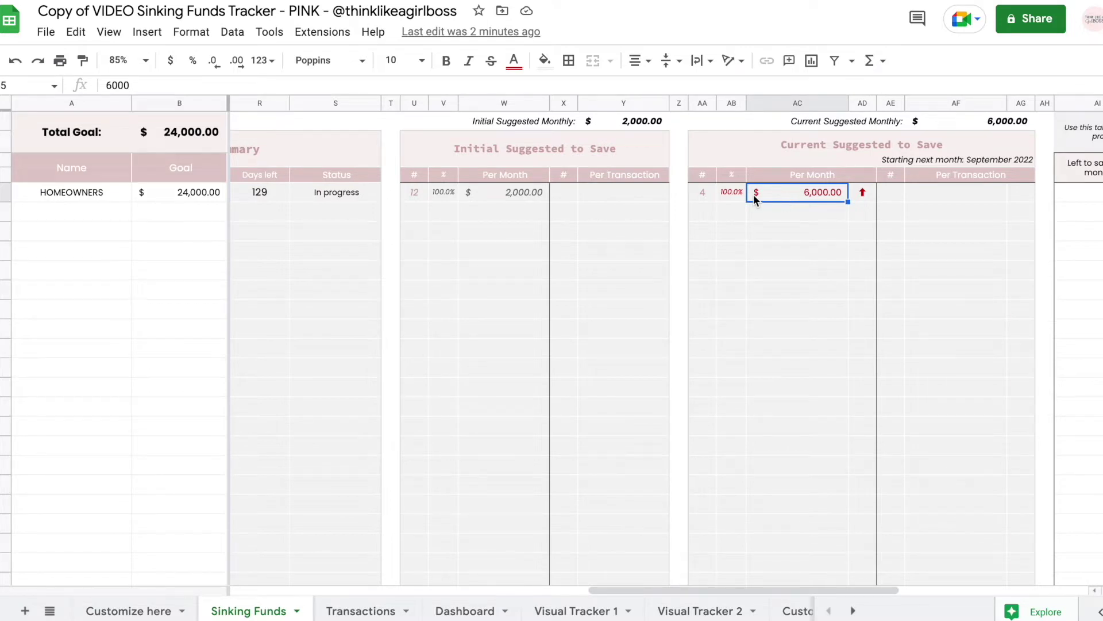
{"action": "left_click", "coordinate": [705, 190]}
{"action": "left_click", "coordinate": [418, 193]}
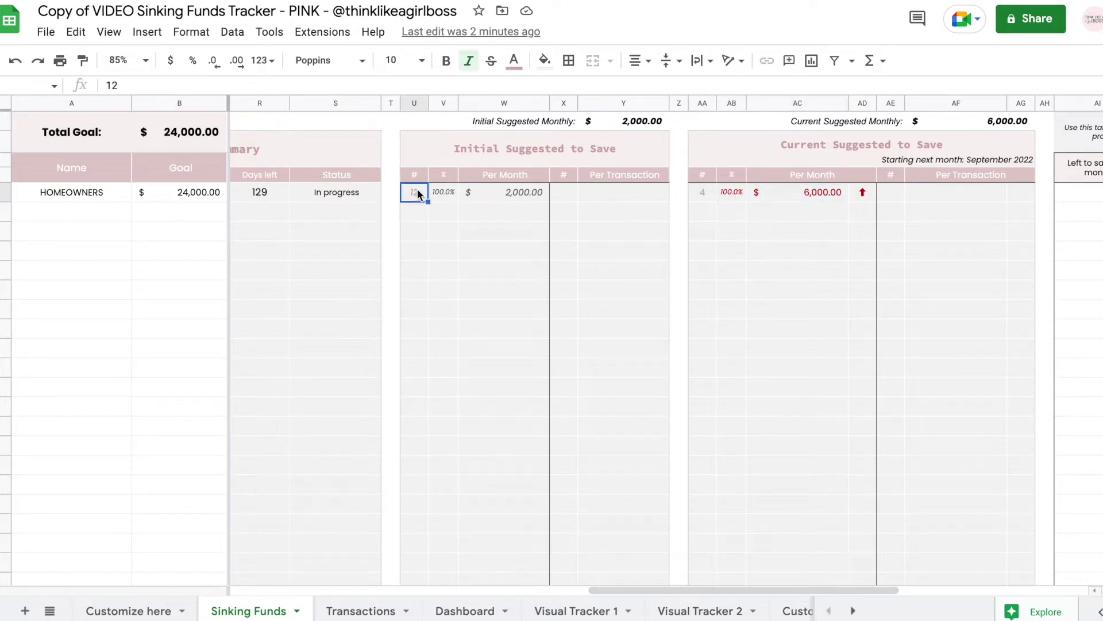
{"action": "left_click", "coordinate": [696, 193]}
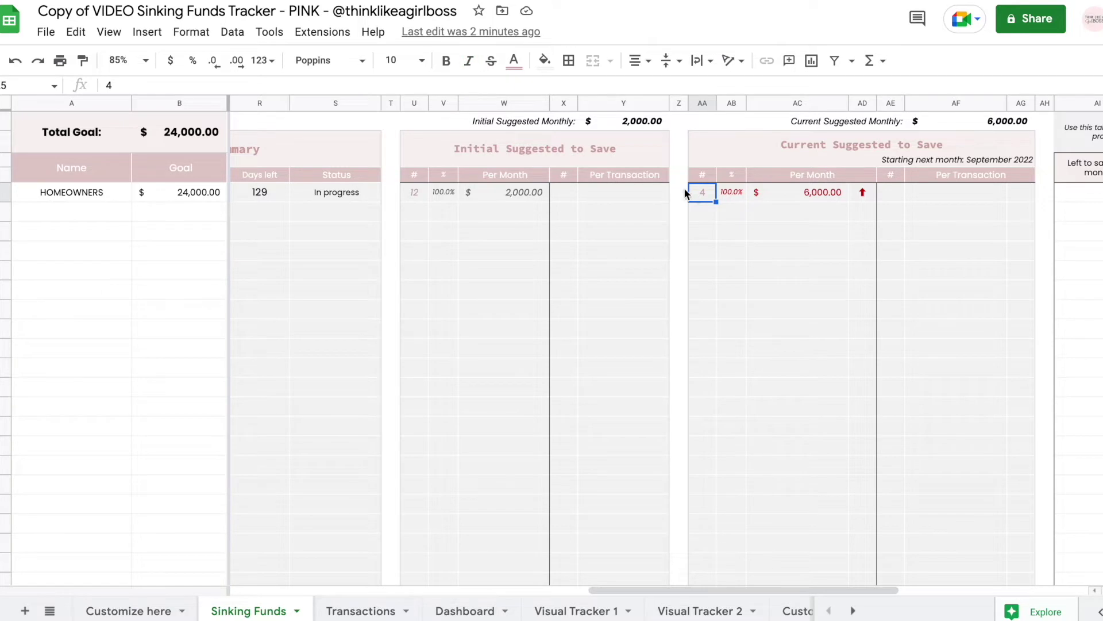
{"action": "scroll", "coordinate": [436, 181], "scroll_direction": "right", "scroll_amount": 3}
{"action": "key", "text": "Right"}
{"action": "key", "text": "Right"}
{"action": "key", "text": "Right"}
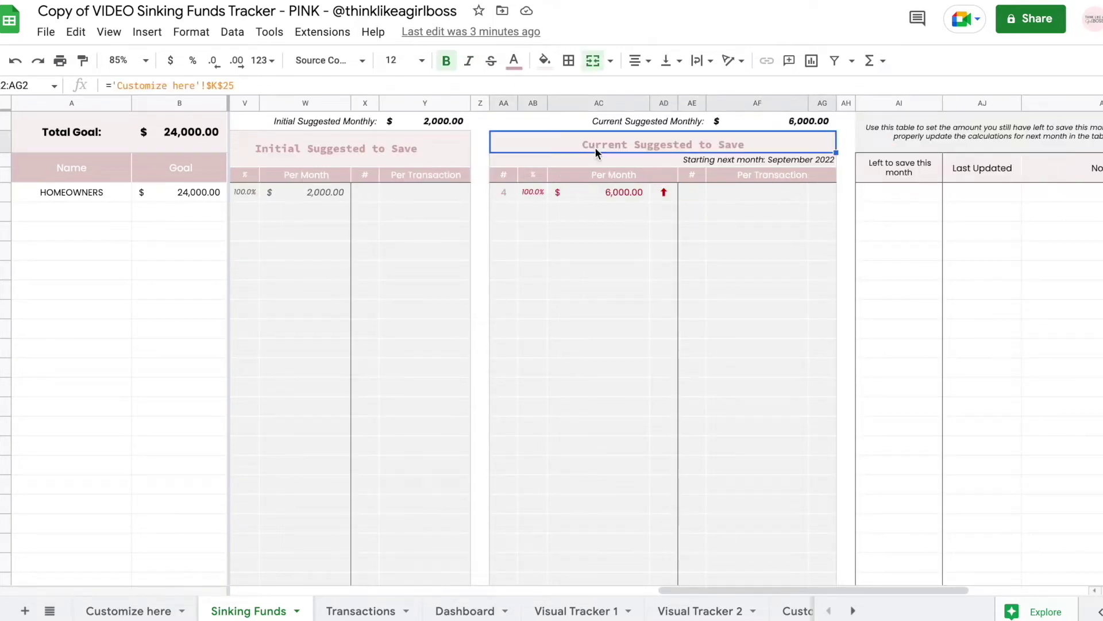
{"action": "left_click", "coordinate": [793, 287]}
{"action": "left_click", "coordinate": [742, 157]}
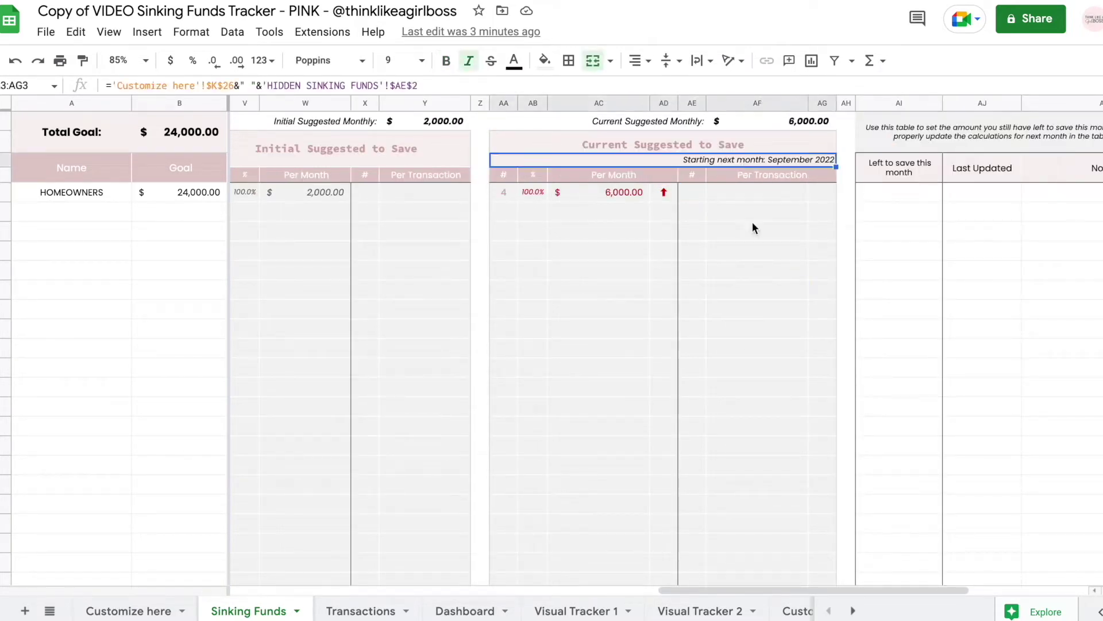
{"action": "left_click", "coordinate": [569, 193]}
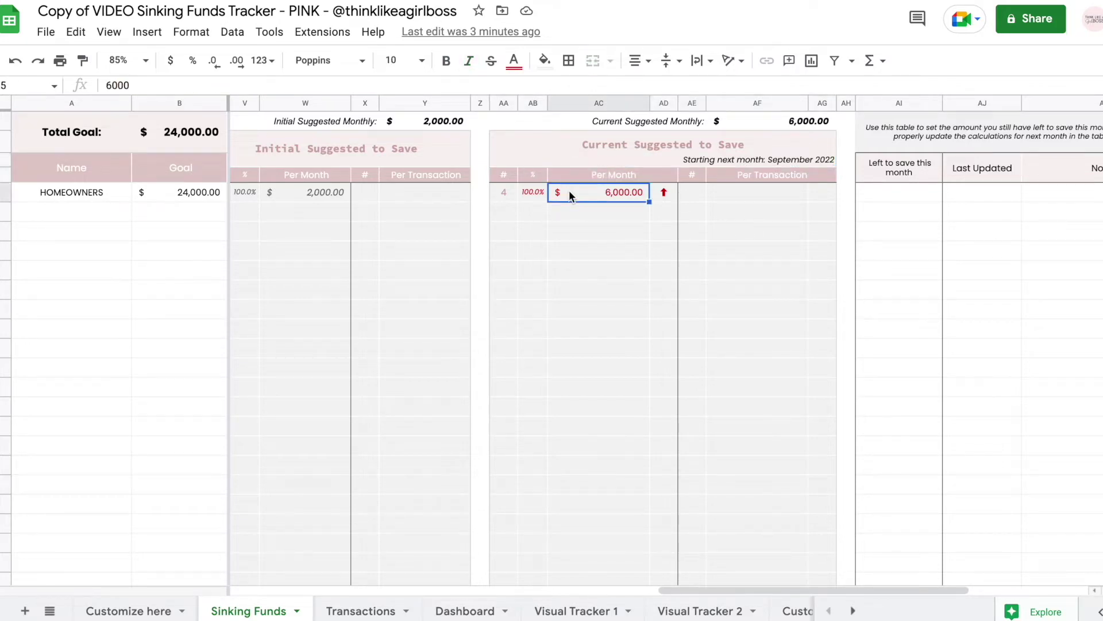
{"action": "scroll", "coordinate": [569, 191], "scroll_direction": "right", "scroll_amount": 2}
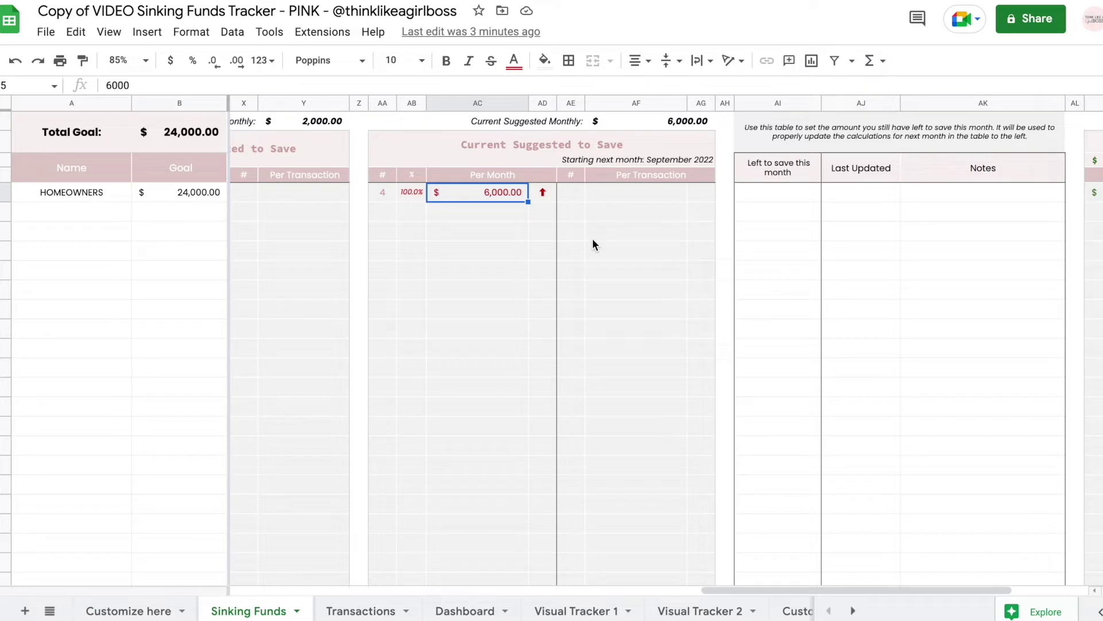
Enter 1000 as left to save this month, giving a 5,750.00 monthly suggestion.
{"action": "left_click", "coordinate": [776, 193]}
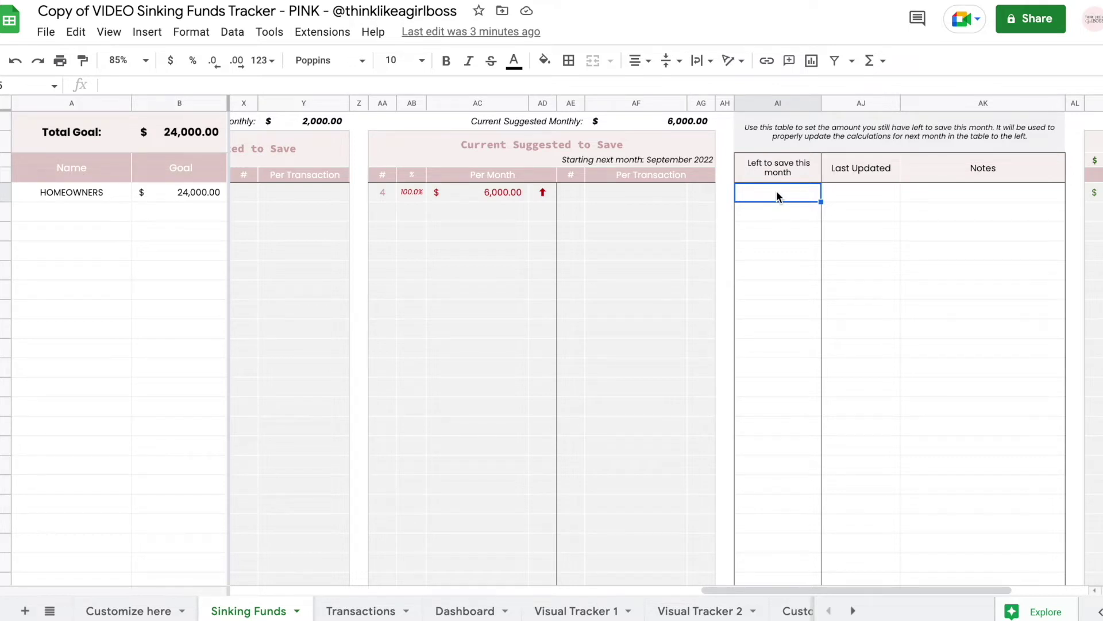
{"action": "type", "text": "1000"}
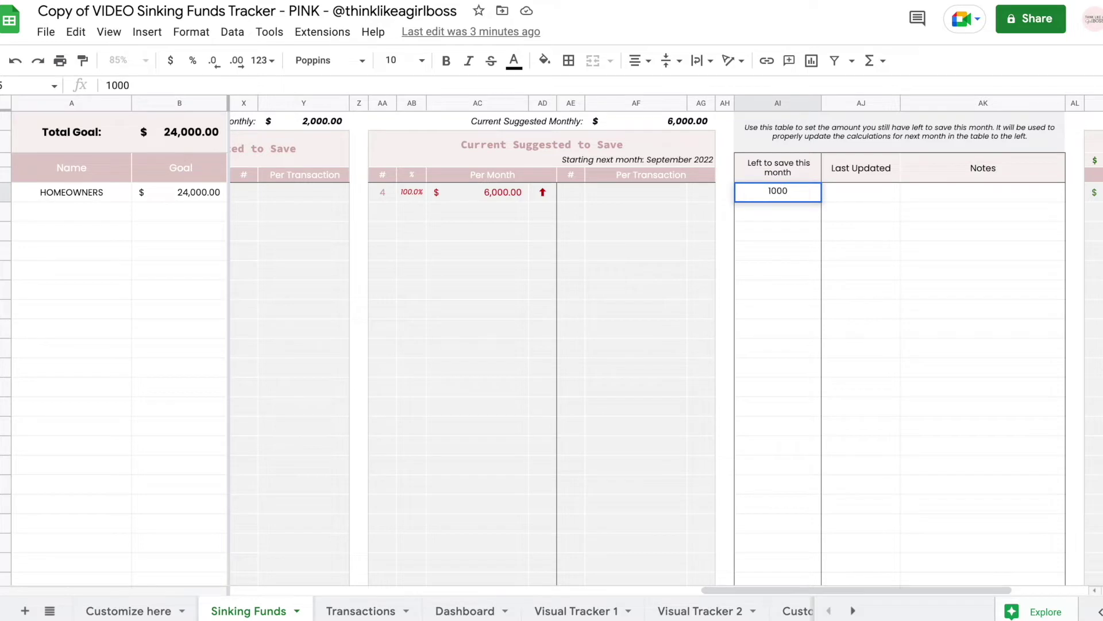
{"action": "key", "text": "Return"}
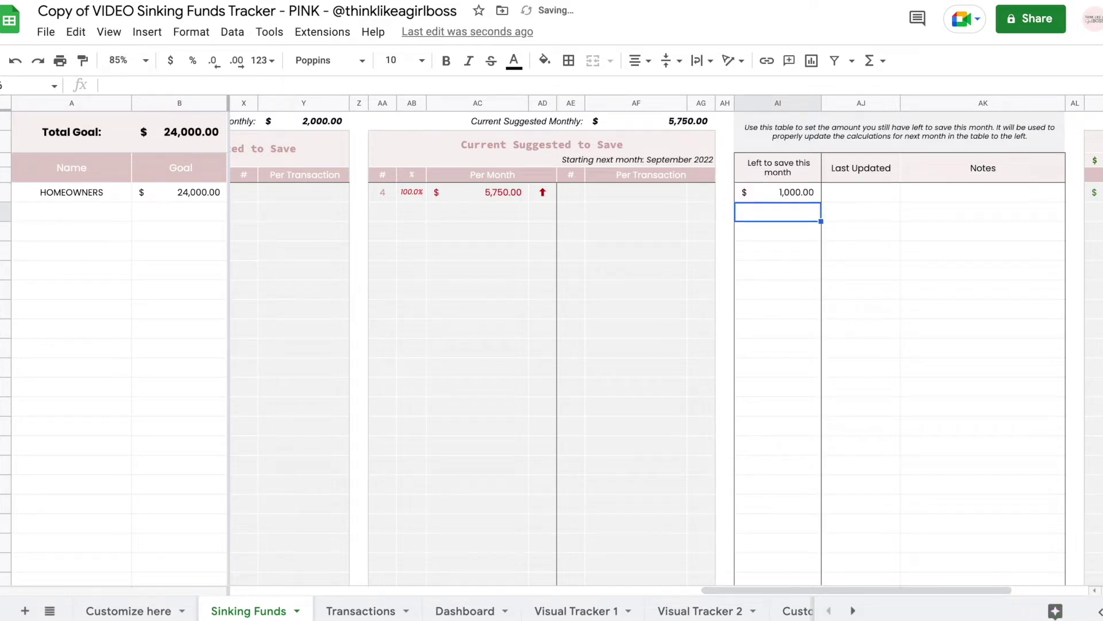
{"action": "left_click", "coordinate": [496, 197]}
Try 2000 and 21000 as left to save, comparing the 750.00 and 2,000.00 suggestions.
{"action": "left_click", "coordinate": [761, 194]}
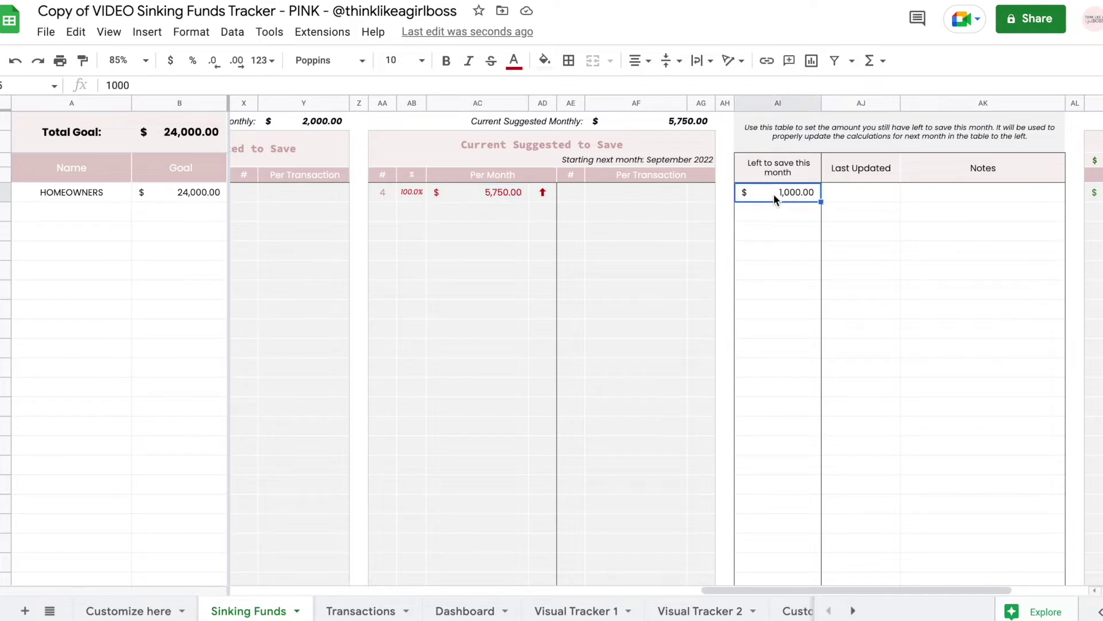
{"action": "type", "text": "2000"}
{"action": "key", "text": "Return"}
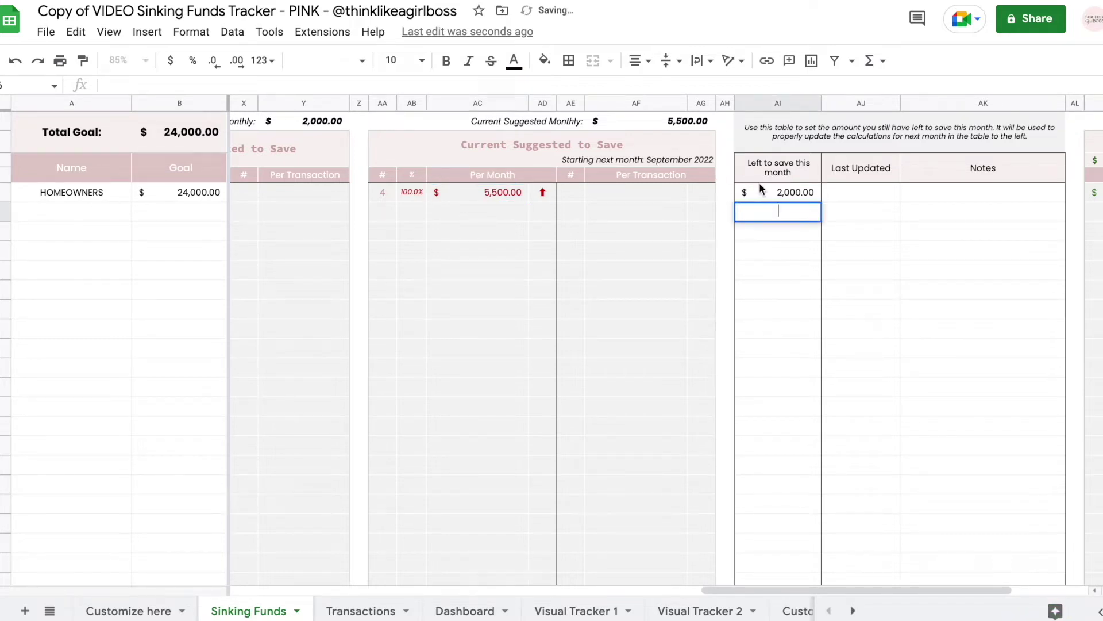
{"action": "left_click", "coordinate": [785, 195]}
{"action": "type", "text": "21000"}
{"action": "key", "text": "Return"}
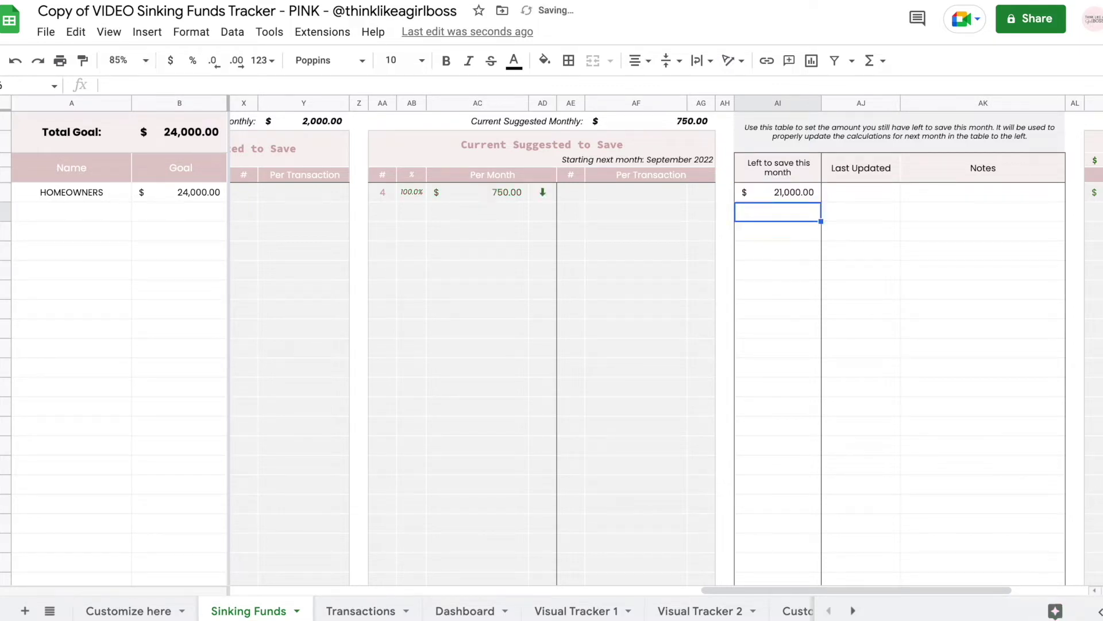
{"action": "scroll", "coordinate": [503, 223], "scroll_direction": "left", "scroll_amount": 3}
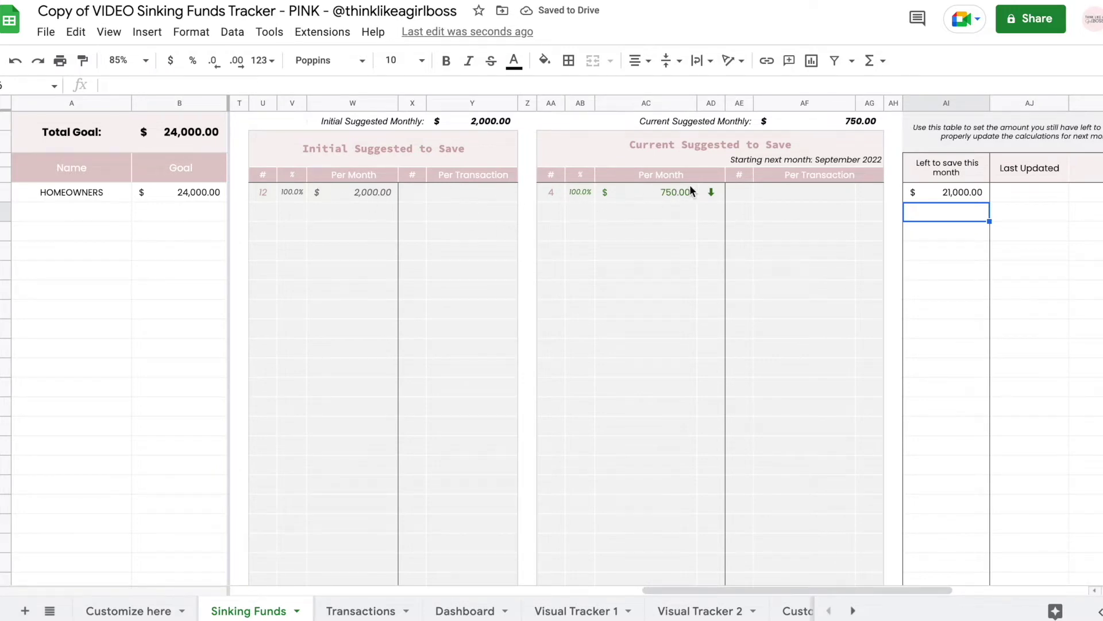
{"action": "left_click", "coordinate": [672, 195]}
{"action": "left_click", "coordinate": [335, 197]}
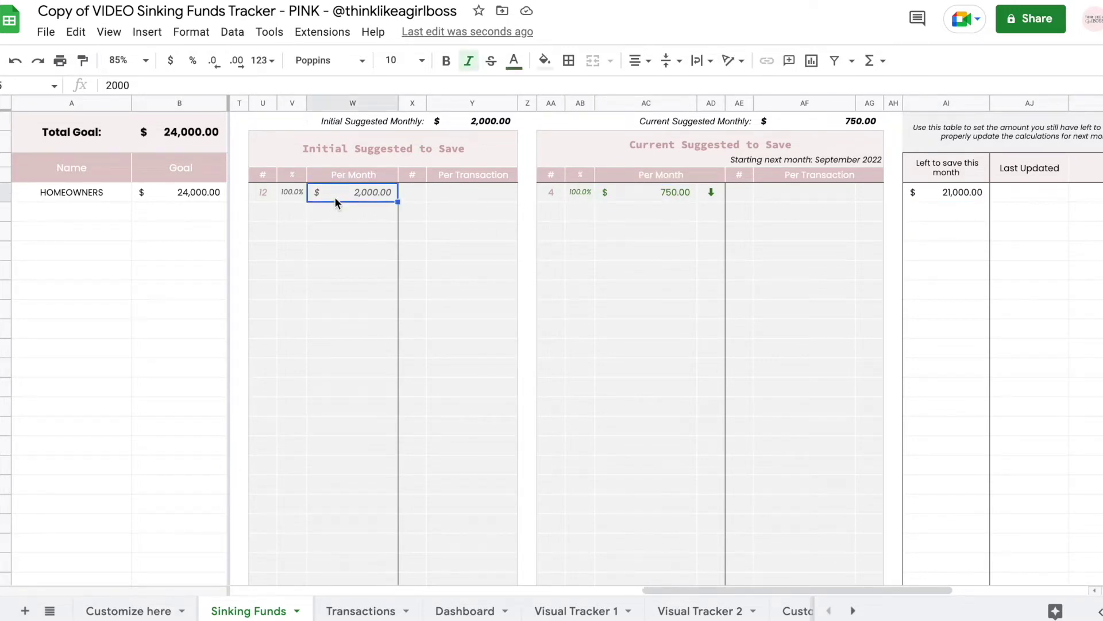
{"action": "left_click", "coordinate": [621, 192]}
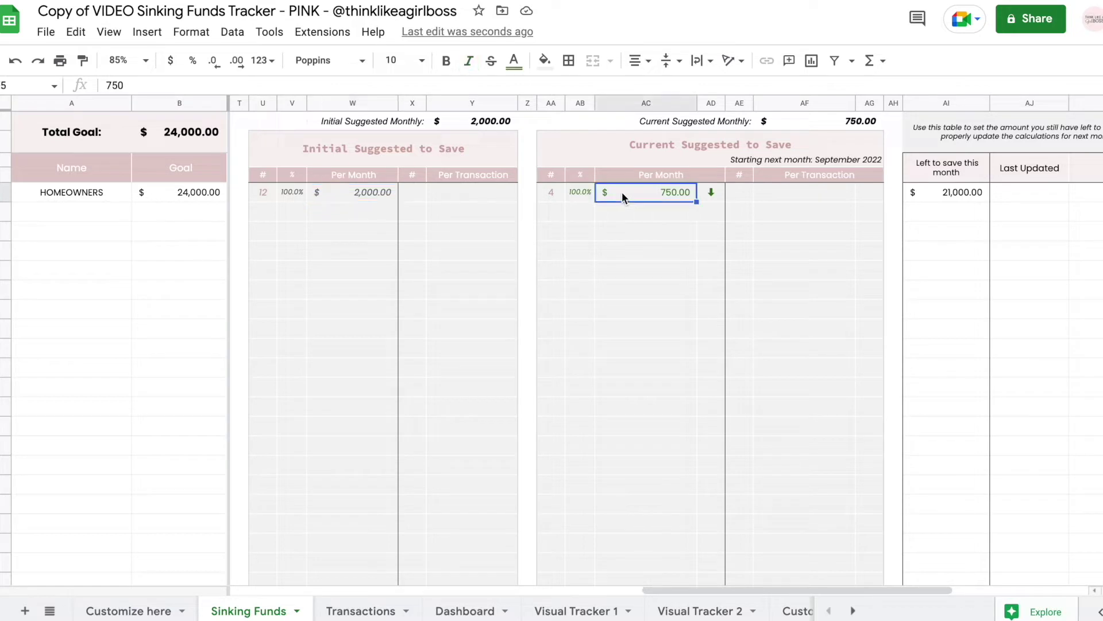
Set Last Updated to Aug 24, 2022 and confirm 1,000.00 left to save.
{"action": "scroll", "coordinate": [621, 192], "scroll_direction": "right", "scroll_amount": 3}
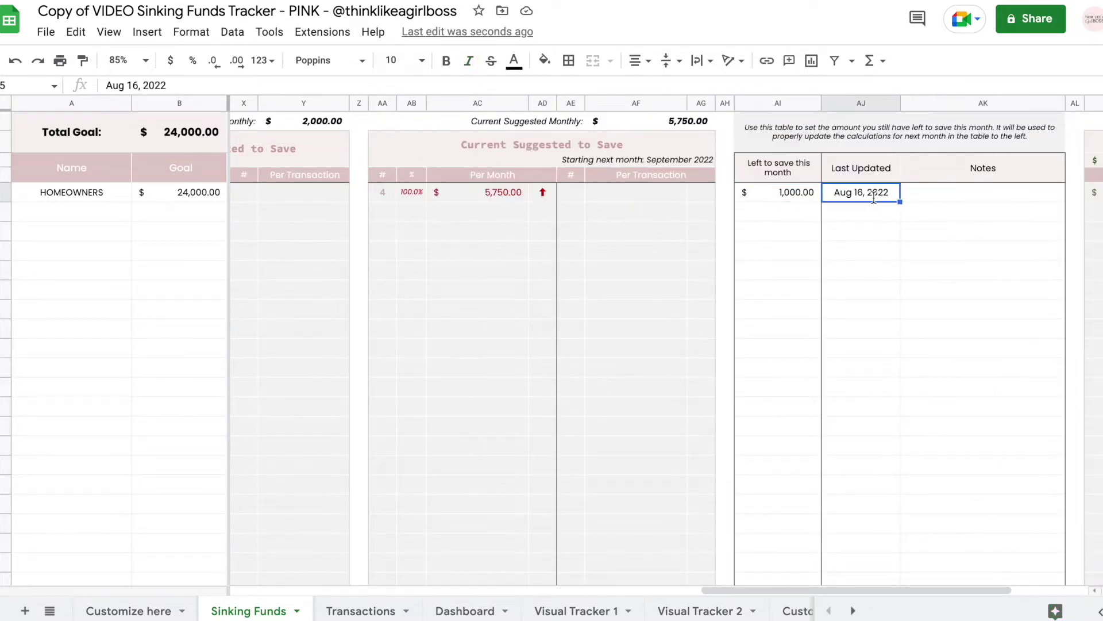
{"action": "double_click", "coordinate": [861, 191]}
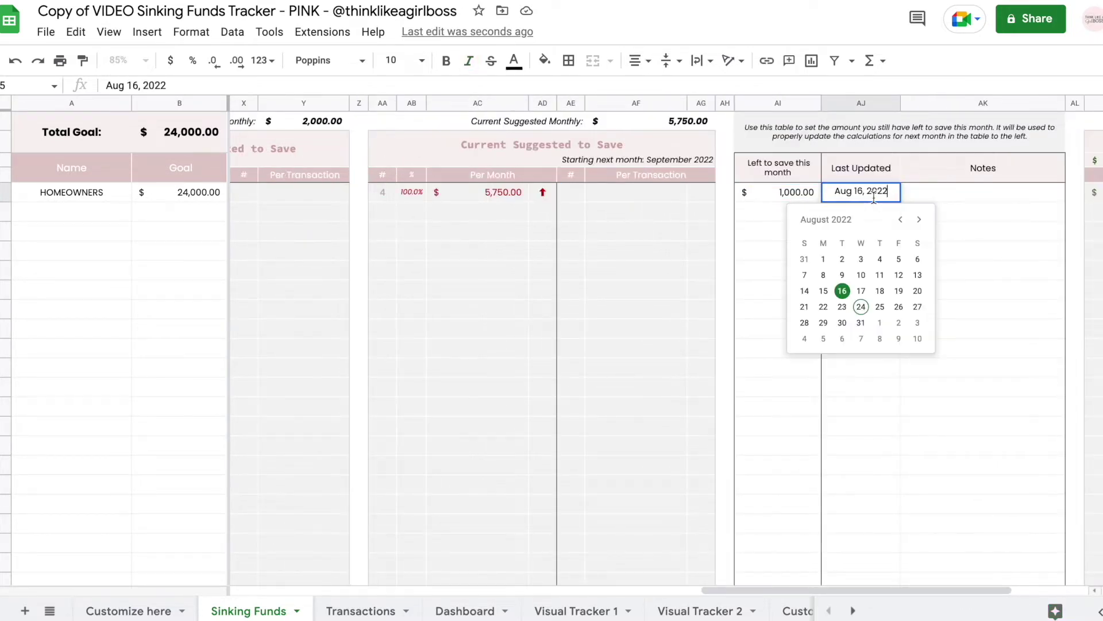
{"action": "left_click", "coordinate": [861, 306]}
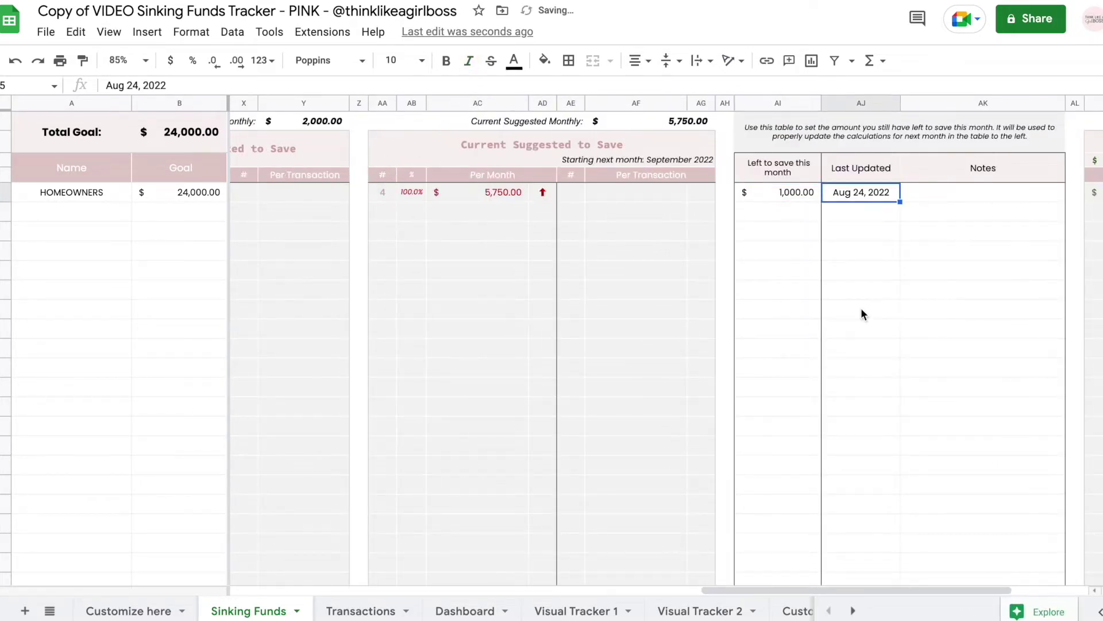
{"action": "left_click", "coordinate": [785, 192]}
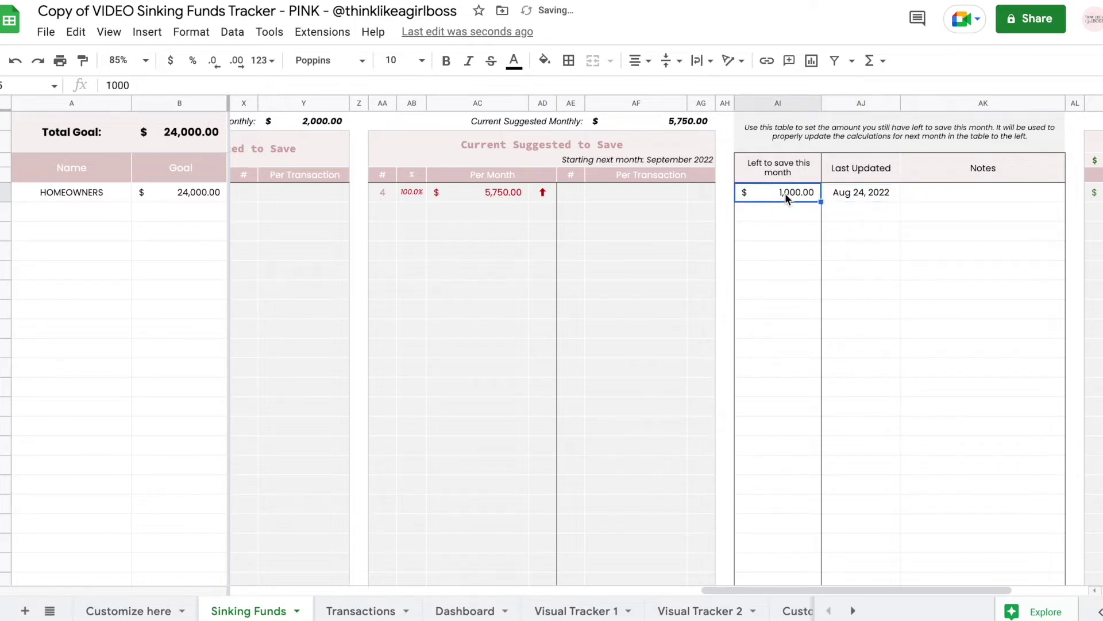
{"action": "scroll", "coordinate": [785, 192], "scroll_direction": "right", "scroll_amount": 5}
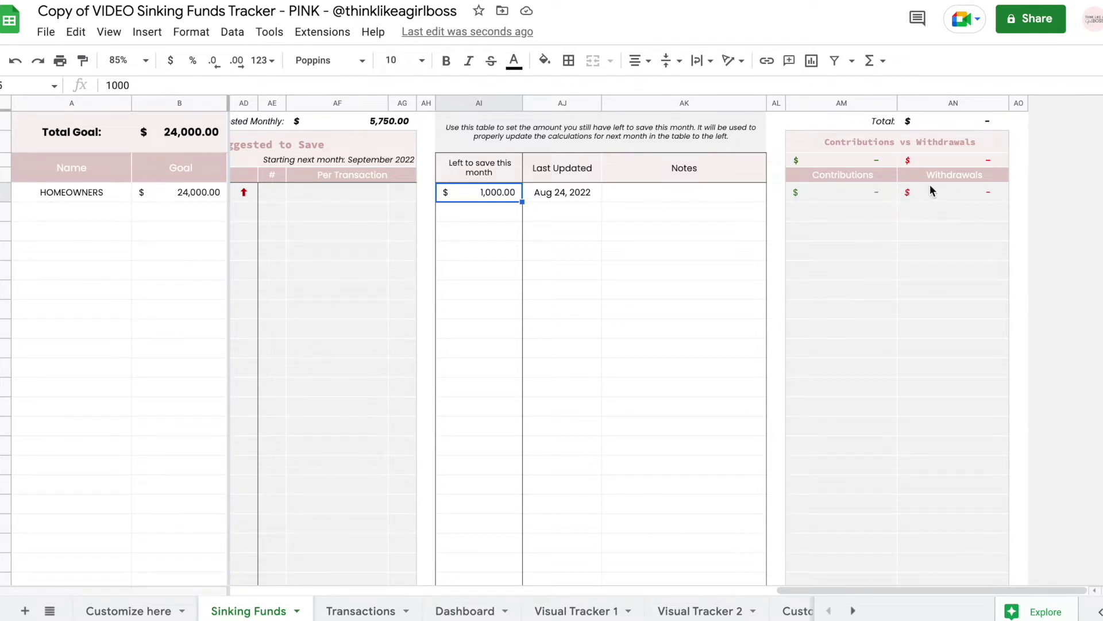
{"action": "scroll", "coordinate": [801, 216], "scroll_direction": "left", "scroll_amount": 10}
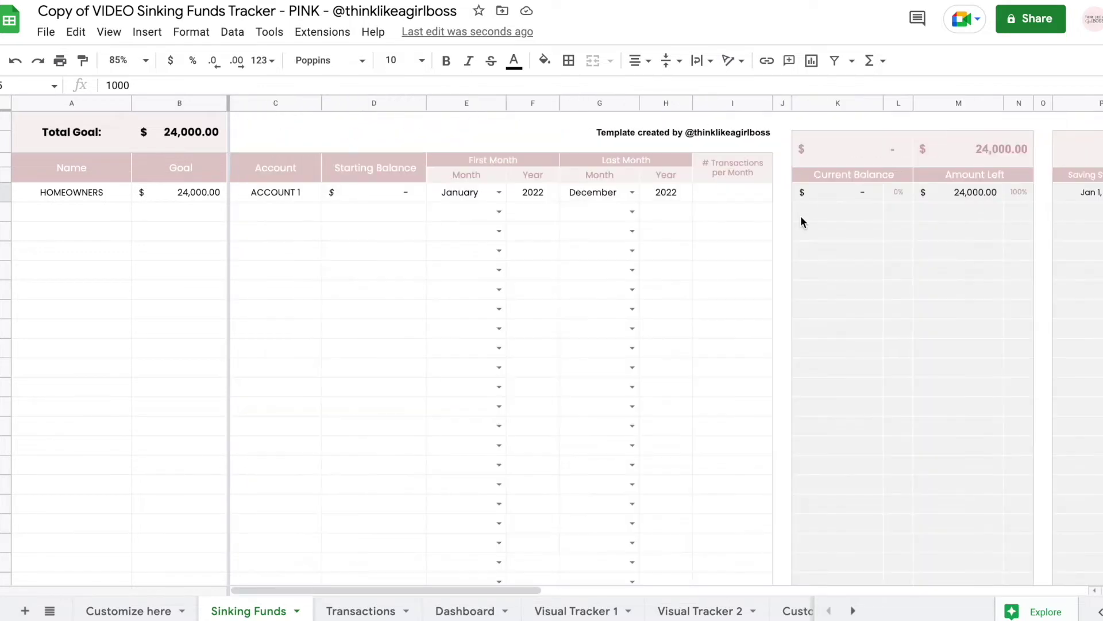
Date the first Transactions entry Jan 5, 2022.
{"action": "left_click", "coordinate": [380, 607]}
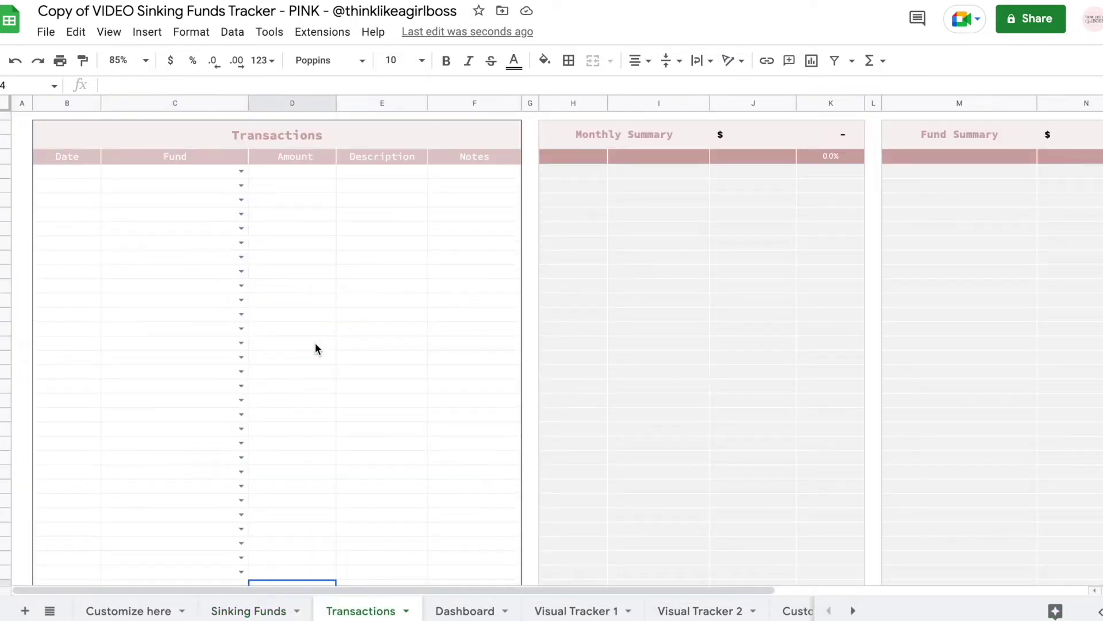
{"action": "double_click", "coordinate": [84, 174]}
{"action": "left_click", "coordinate": [105, 197]}
{"action": "left_click", "coordinate": [106, 197]}
{"action": "left_click", "coordinate": [106, 197]}
{"action": "left_click", "coordinate": [106, 197]}
{"action": "left_click", "coordinate": [105, 197]}
{"action": "left_click", "coordinate": [106, 197]}
{"action": "left_click", "coordinate": [106, 197]}
{"action": "left_click", "coordinate": [66, 252]}
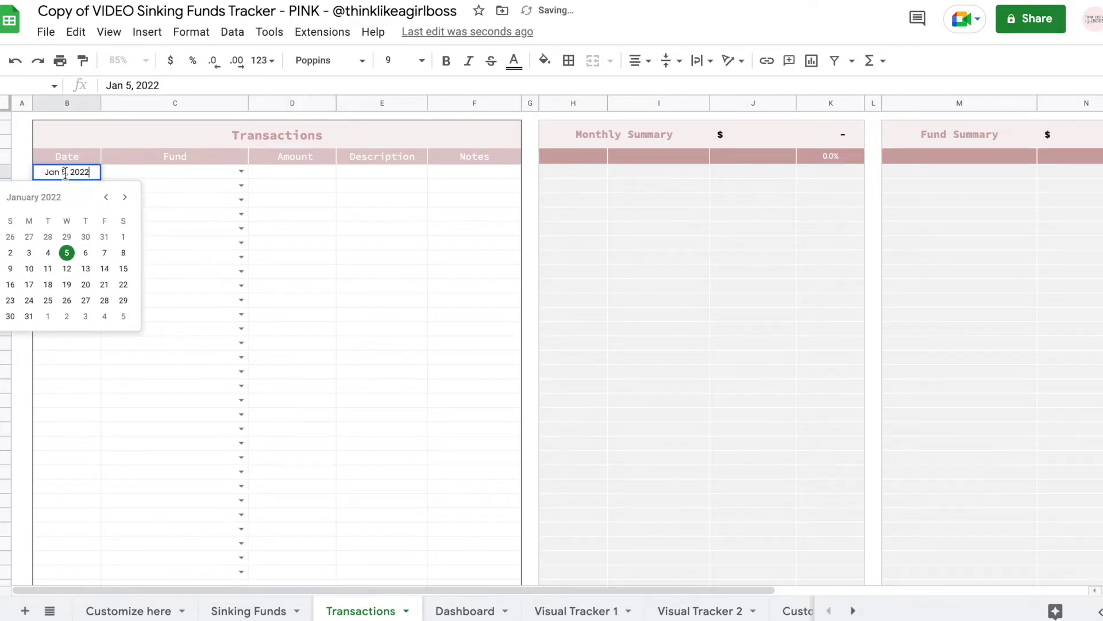
{"action": "double_click", "coordinate": [66, 185]}
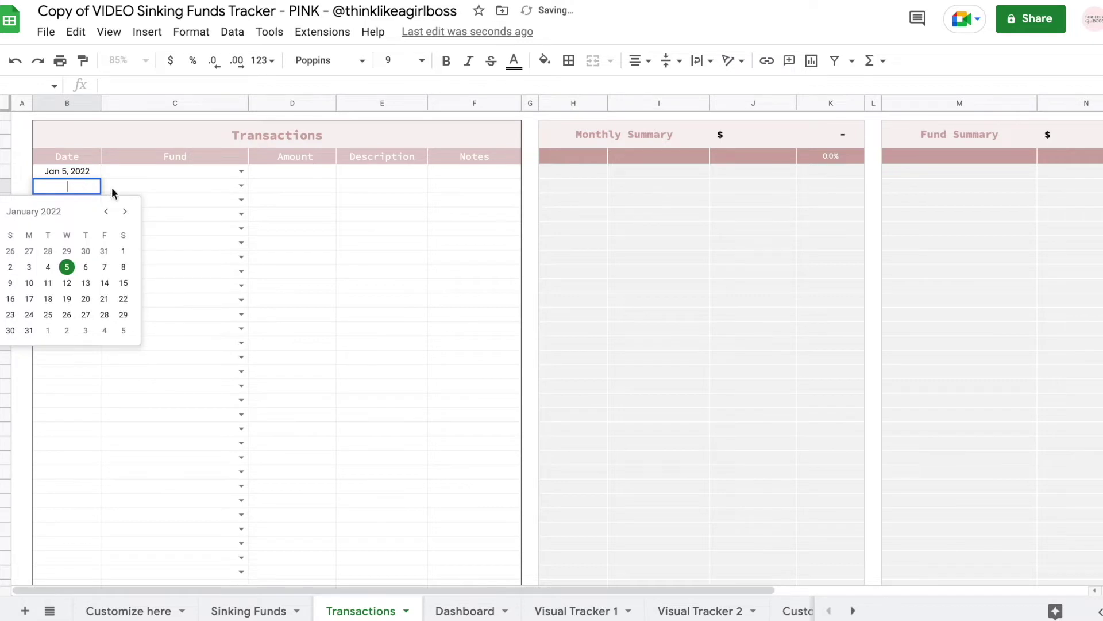
Assign HOMEOWNERS as the fund for all the transaction rows.
{"action": "left_click", "coordinate": [241, 172]}
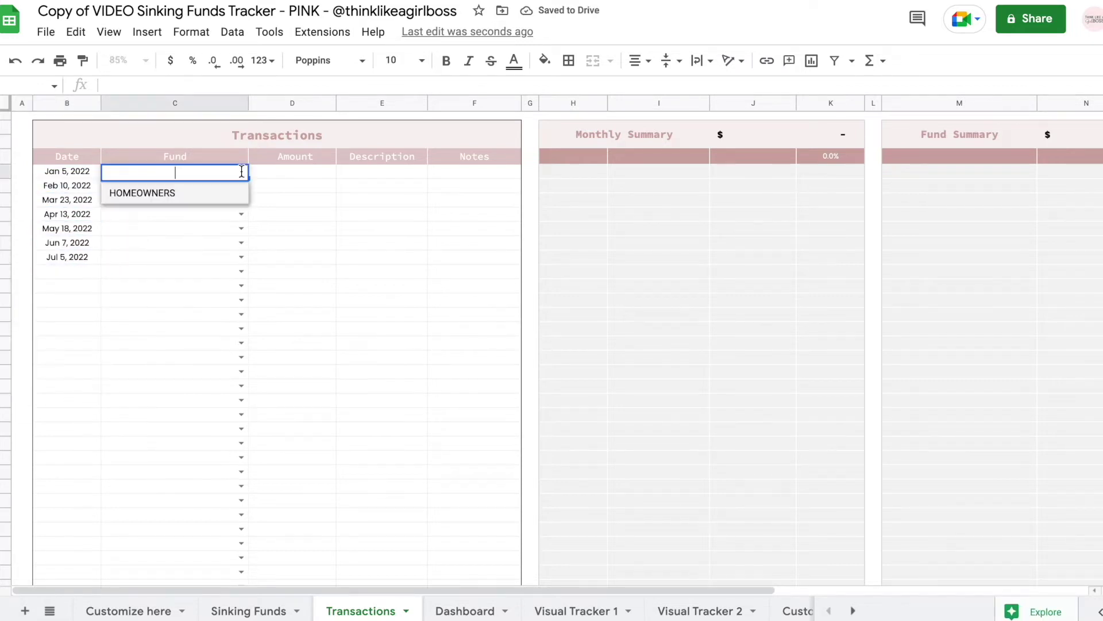
{"action": "left_click", "coordinate": [185, 196]}
{"action": "key", "text": "ctrl+c"}
{"action": "left_click_drag", "start_coordinate": [185, 185], "coordinate": [184, 256]}
{"action": "key", "text": "ctrl+v"}
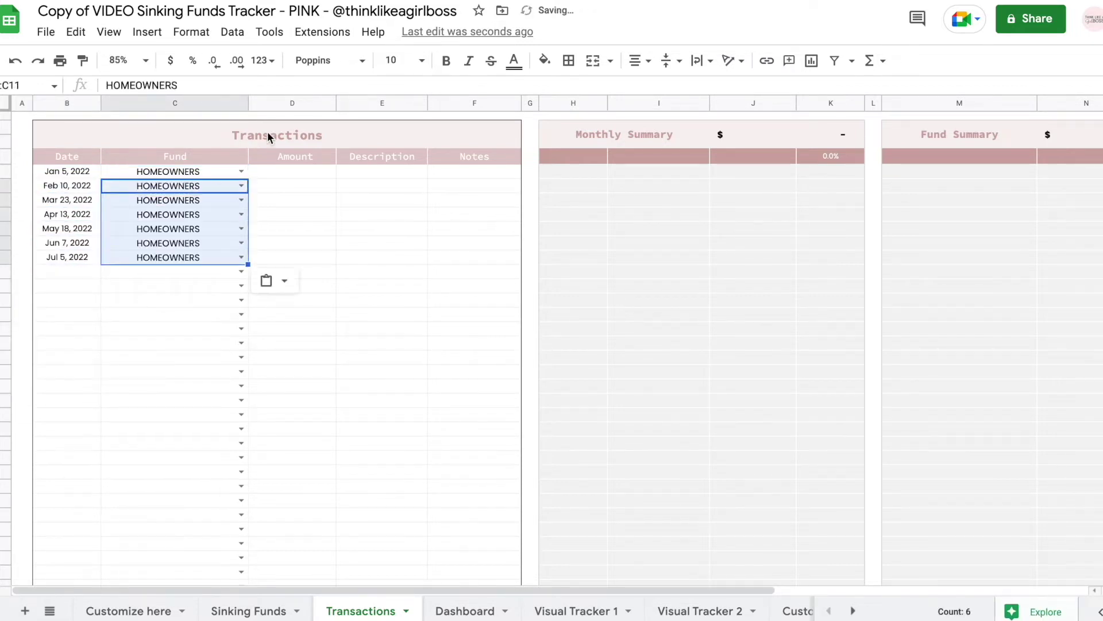
Enter 2,000 in each HOMEOWNERS transaction's Amount cell.
{"action": "left_click", "coordinate": [277, 170]}
{"action": "type", "text": "2000"}
{"action": "key", "text": "Return"}
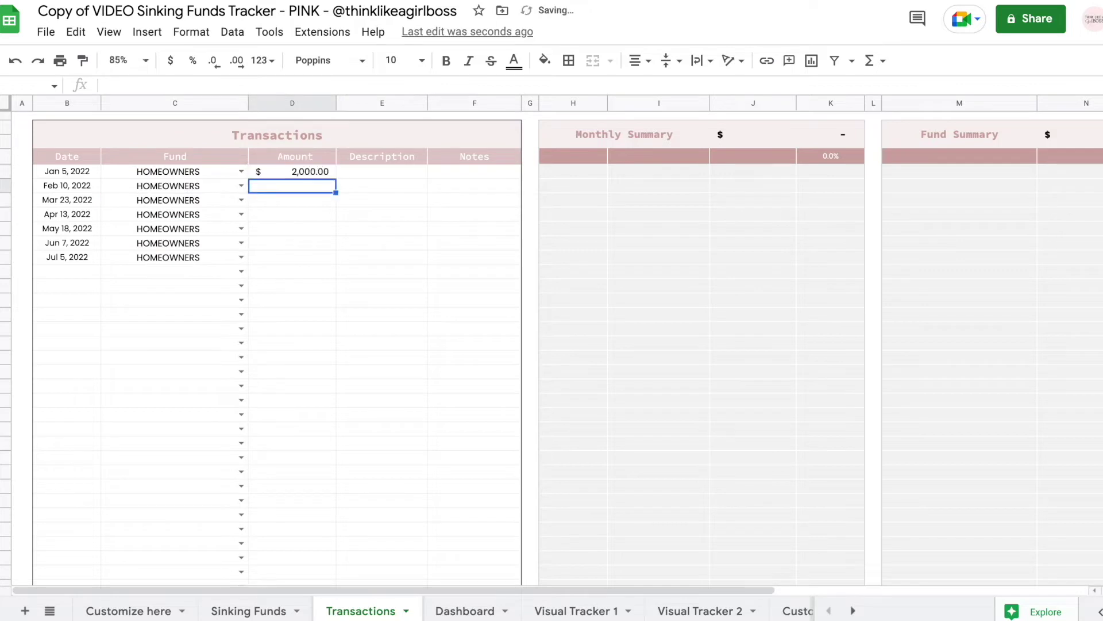
{"action": "type", "text": "2000"}
{"action": "key", "text": "Return"}
{"action": "type", "text": "2000"}
{"action": "key", "text": "Return"}
{"action": "type", "text": "2000"}
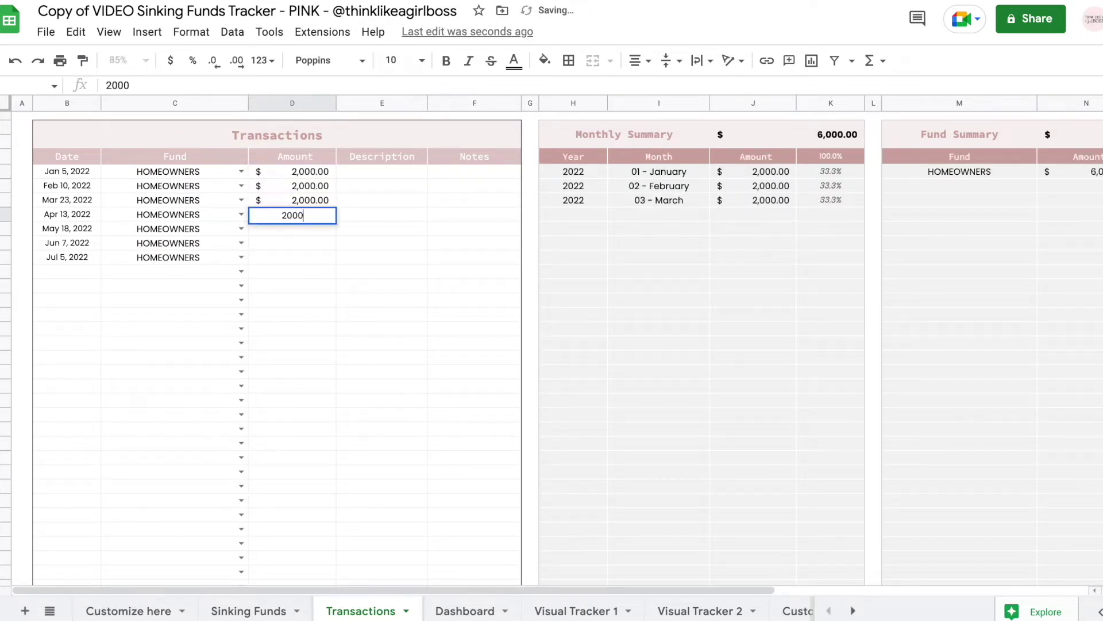
{"action": "key", "text": "Return"}
{"action": "type", "text": "2000"}
{"action": "key", "text": "Return"}
{"action": "type", "text": "2000"}
{"action": "key", "text": "Return"}
{"action": "type", "text": "2000"}
{"action": "key", "text": "Return"}
{"action": "key", "text": "Return"}
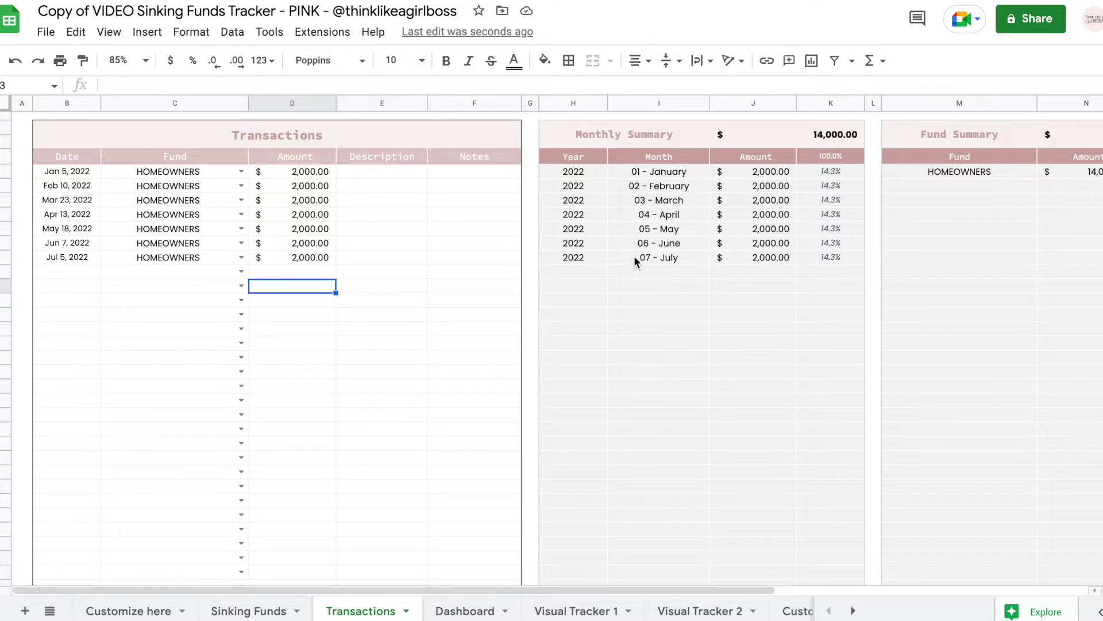
{"action": "scroll", "coordinate": [622, 260], "scroll_direction": "right", "scroll_amount": 5}
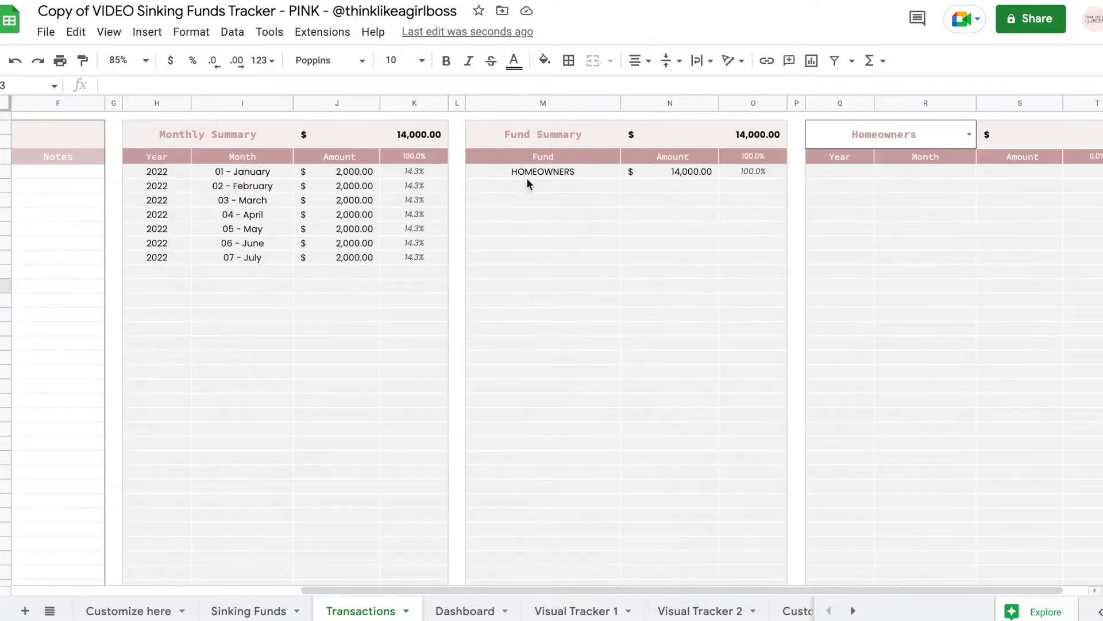
Choose HOMEOWNERS in the Q3 breakdown dropdown to list its monthly 2,000.00 deposits.
{"action": "scroll", "coordinate": [298, 223], "scroll_direction": "left", "scroll_amount": 4}
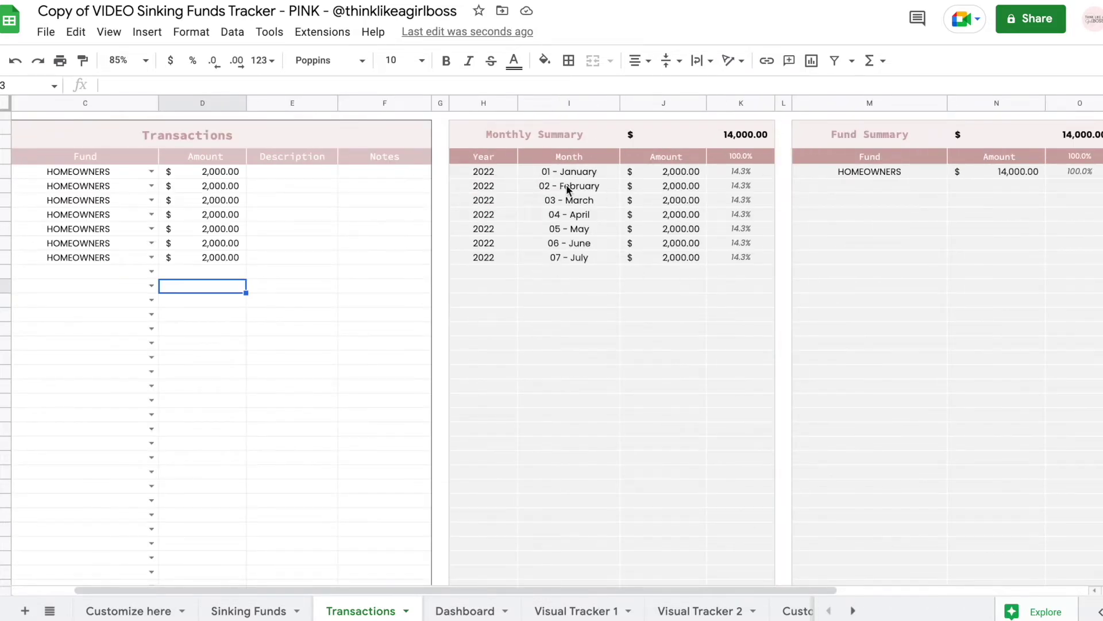
{"action": "scroll", "coordinate": [959, 232], "scroll_direction": "right", "scroll_amount": 3}
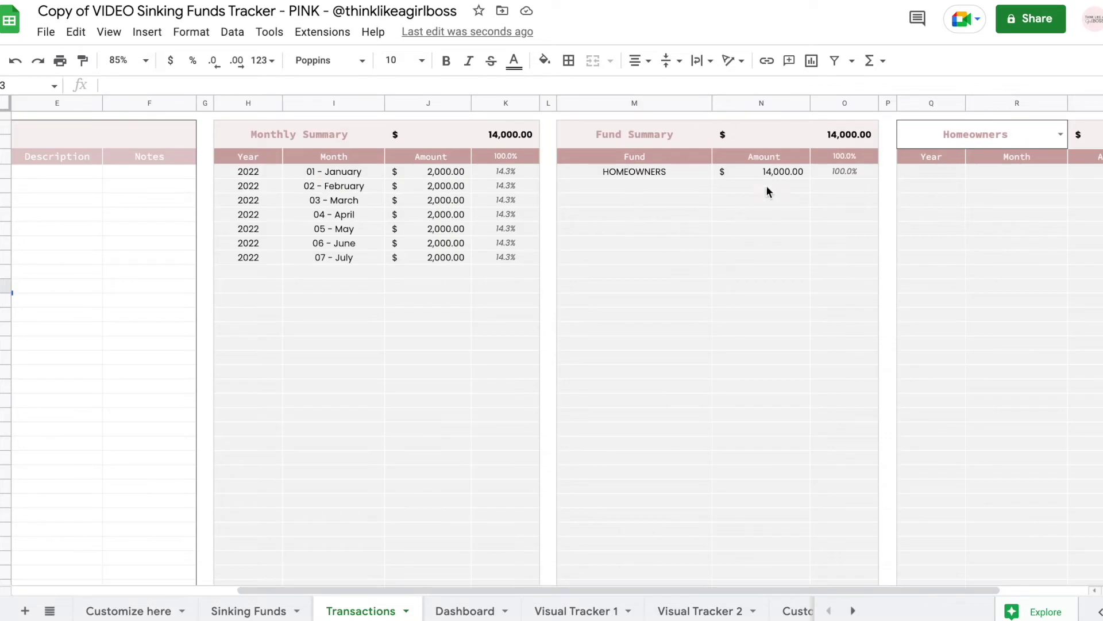
{"action": "scroll", "coordinate": [731, 237], "scroll_direction": "right", "scroll_amount": 3}
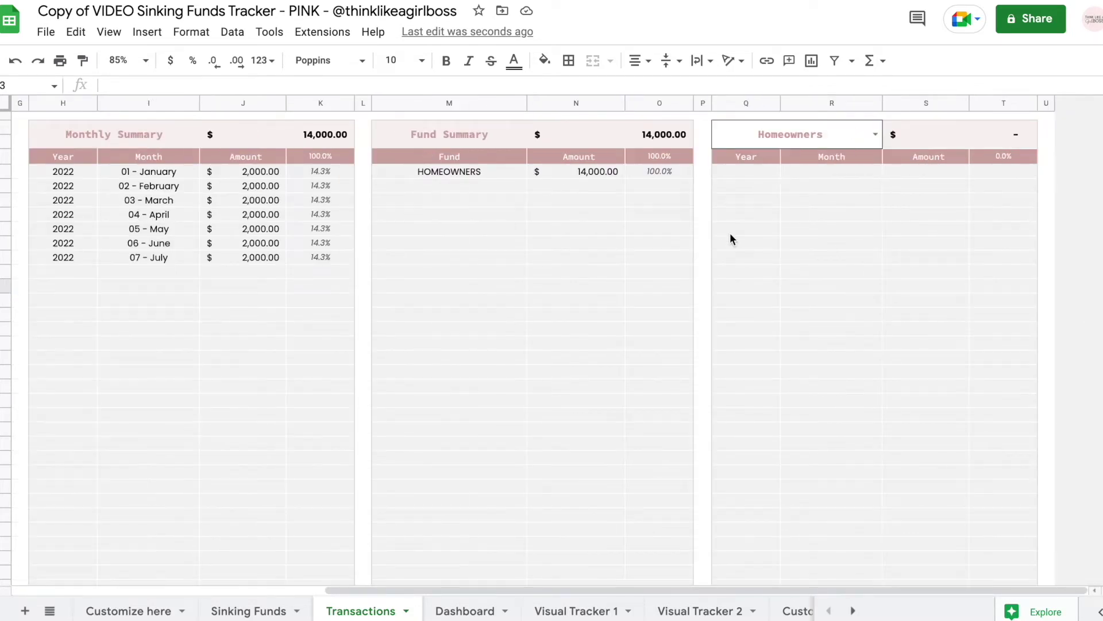
{"action": "left_click", "coordinate": [875, 134]}
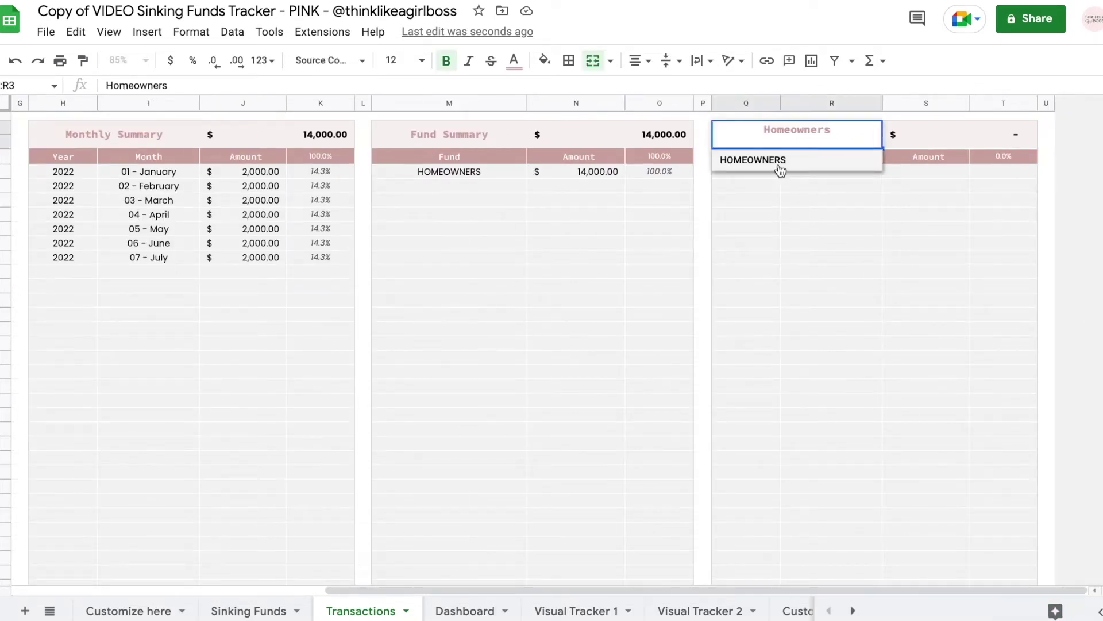
{"action": "left_click", "coordinate": [778, 169]}
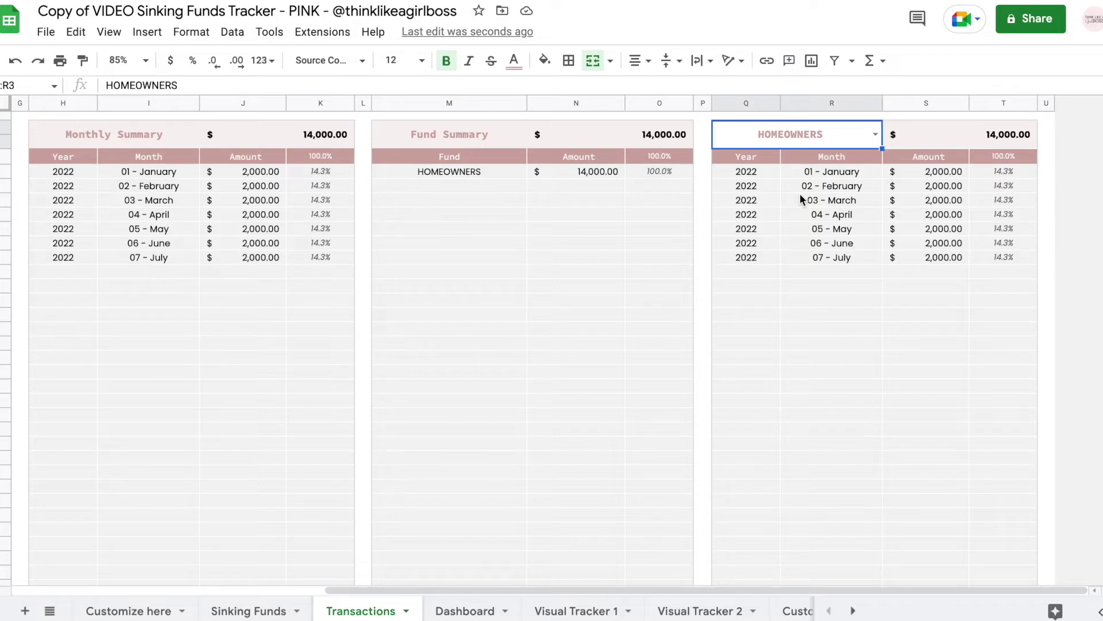
{"action": "scroll", "coordinate": [801, 196], "scroll_direction": "left", "scroll_amount": 5}
{"action": "scroll", "coordinate": [800, 199], "scroll_direction": "right", "scroll_amount": 6}
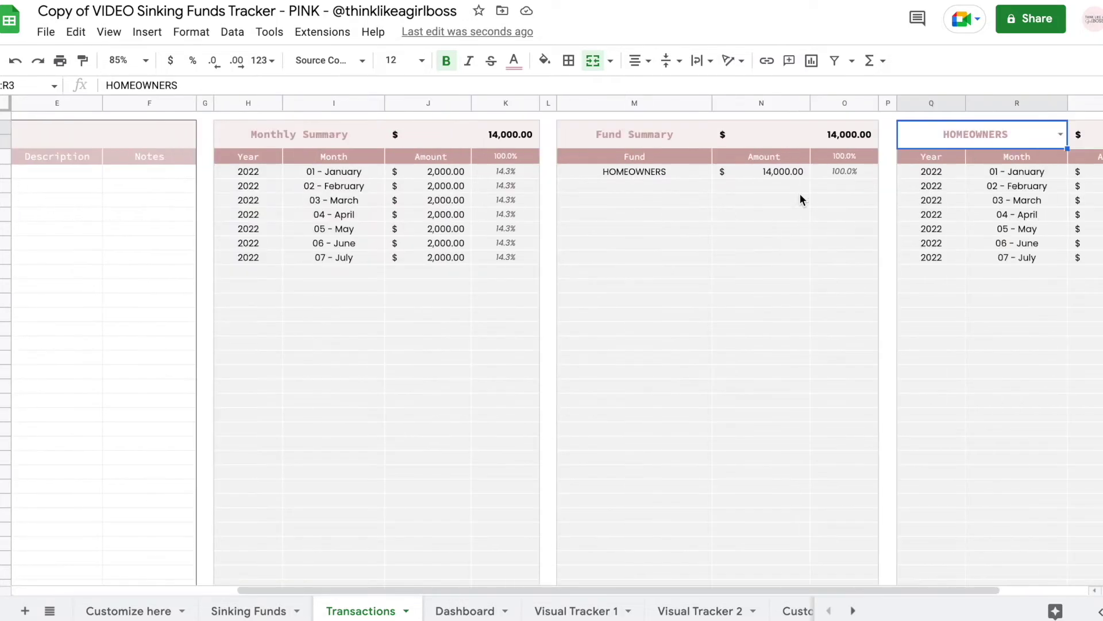
{"action": "scroll", "coordinate": [800, 199], "scroll_direction": "left", "scroll_amount": 8}
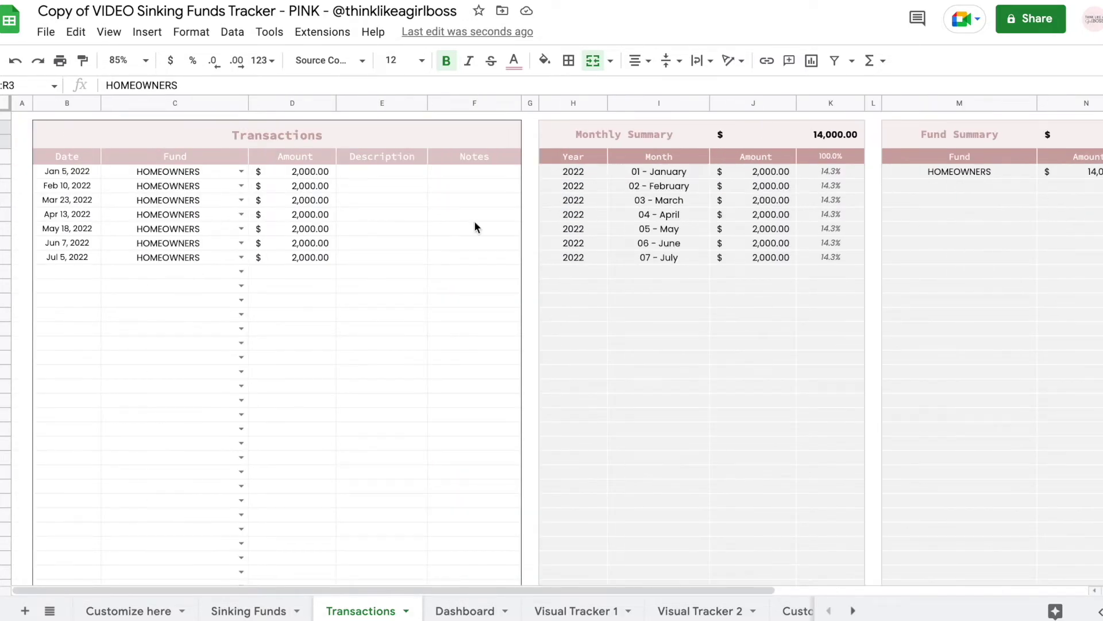
Check HOMEOWNERS' 14,000.00 balance against the summed Transactions amounts.
{"action": "left_click", "coordinate": [237, 612]}
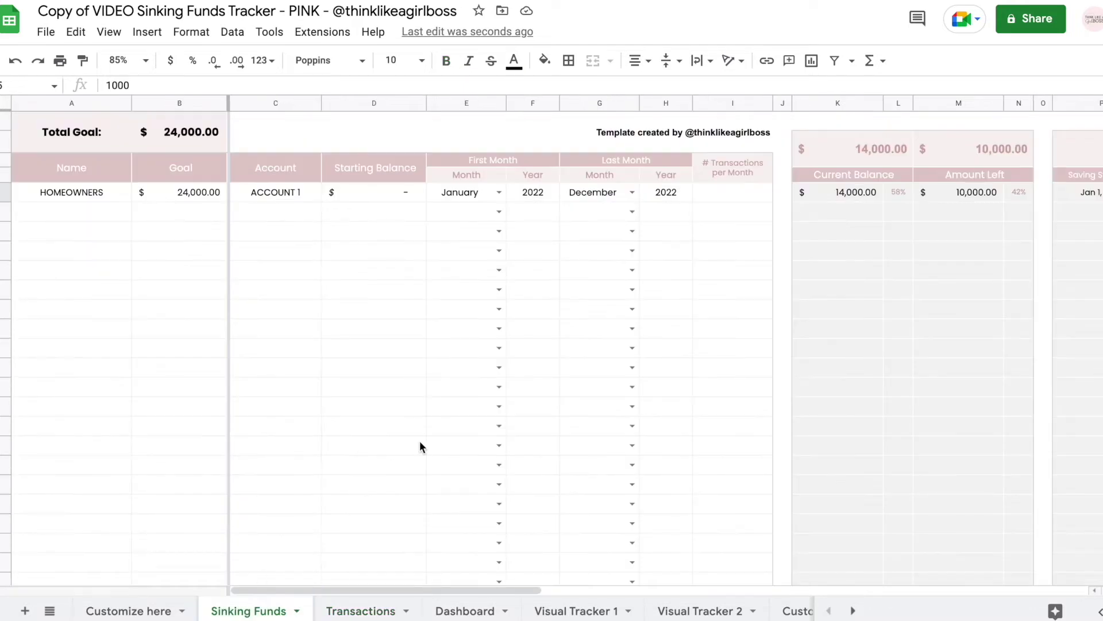
{"action": "scroll", "coordinate": [419, 446], "scroll_direction": "right", "scroll_amount": 5}
{"action": "left_click", "coordinate": [565, 200]}
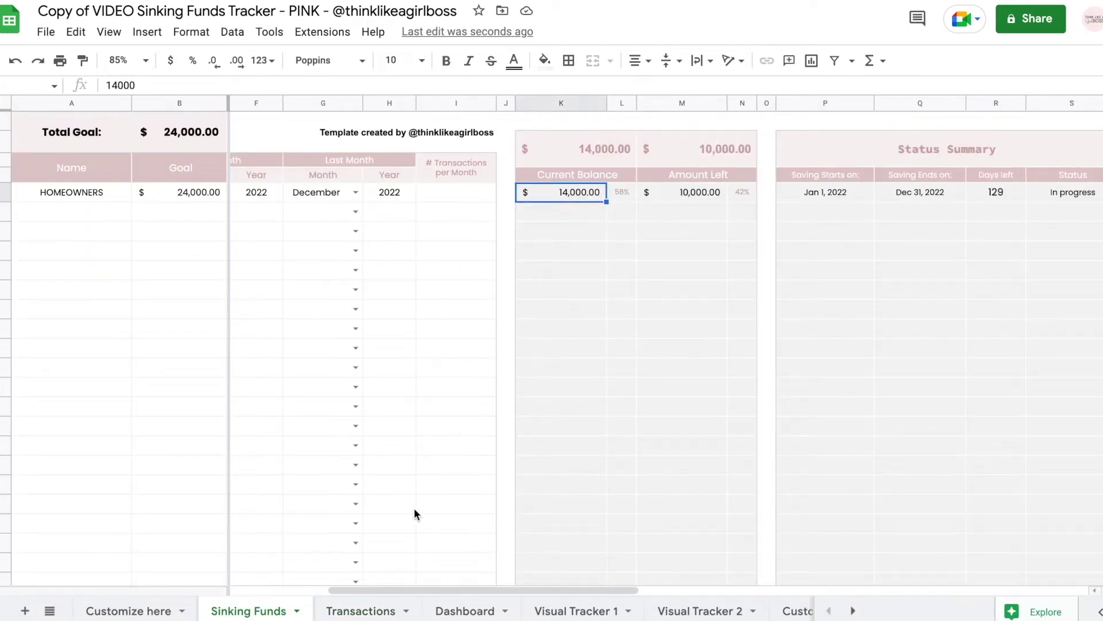
{"action": "left_click", "coordinate": [374, 610]}
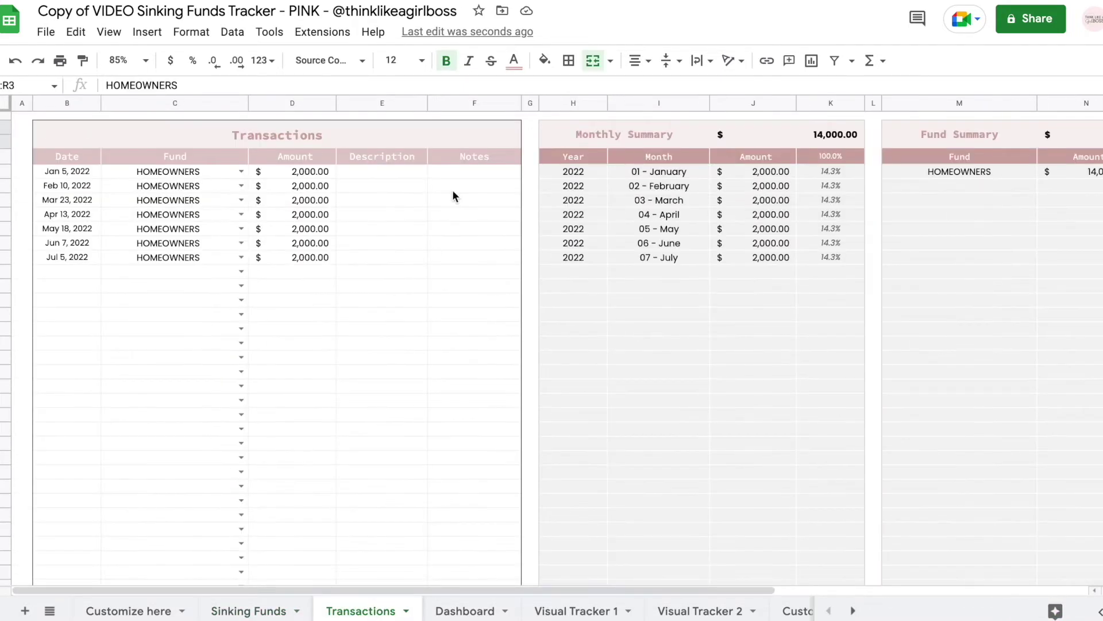
{"action": "left_click_drag", "start_coordinate": [293, 173], "coordinate": [287, 273]}
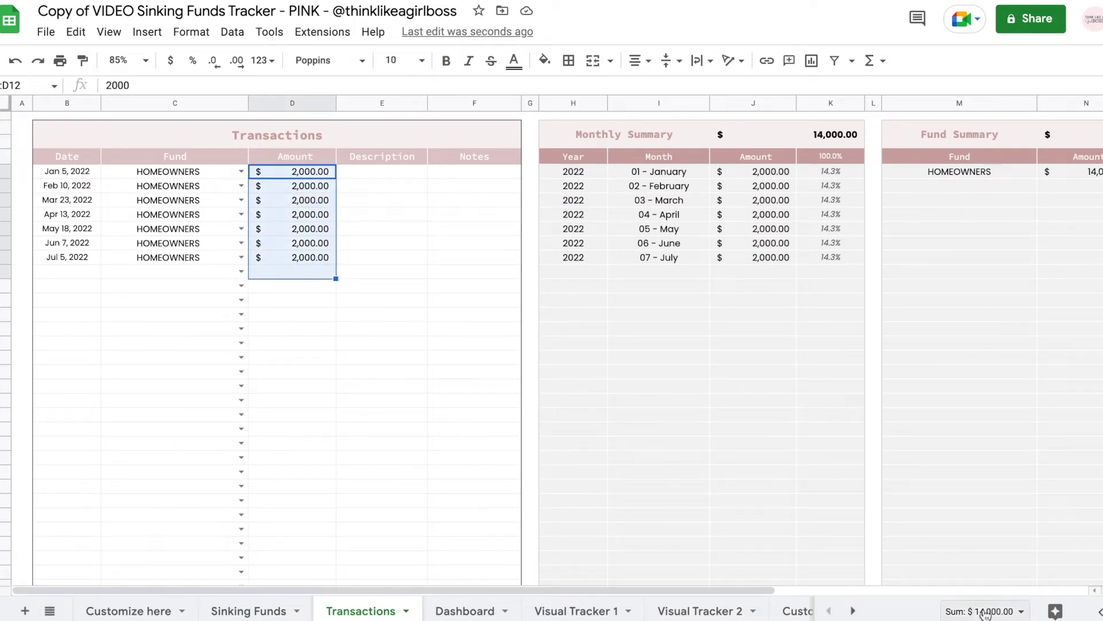
Back on Sinking Funds, check the 10,000.00 left and move to the left-to-save table.
{"action": "scroll", "coordinate": [640, 450], "scroll_direction": "right", "scroll_amount": 10}
{"action": "key", "text": "ctrl+shift+Page_Up"}
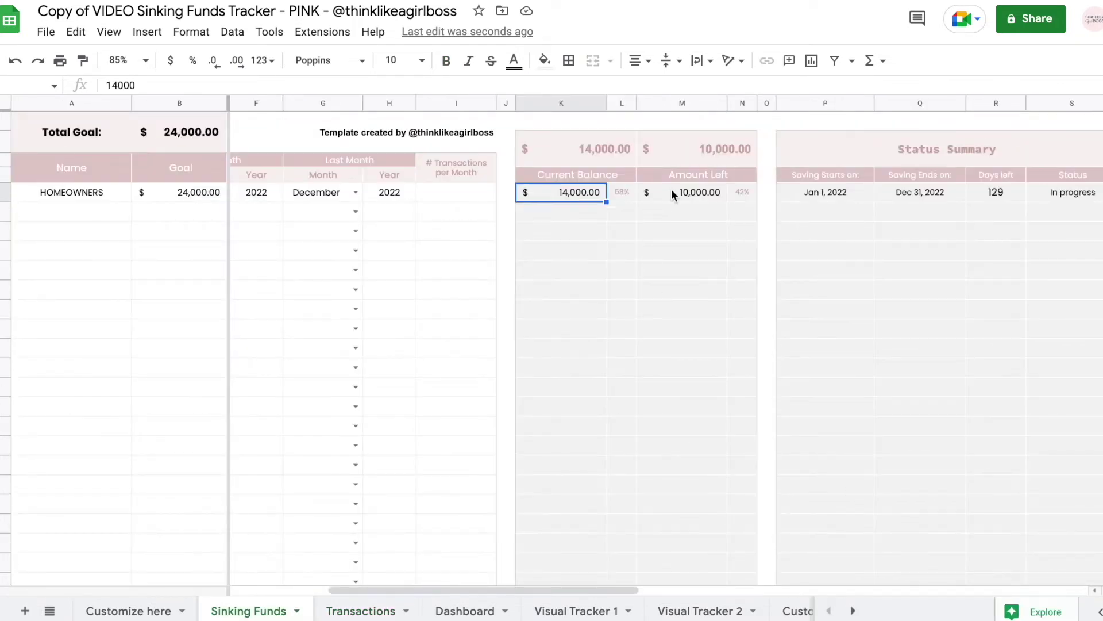
{"action": "left_click", "coordinate": [671, 192]}
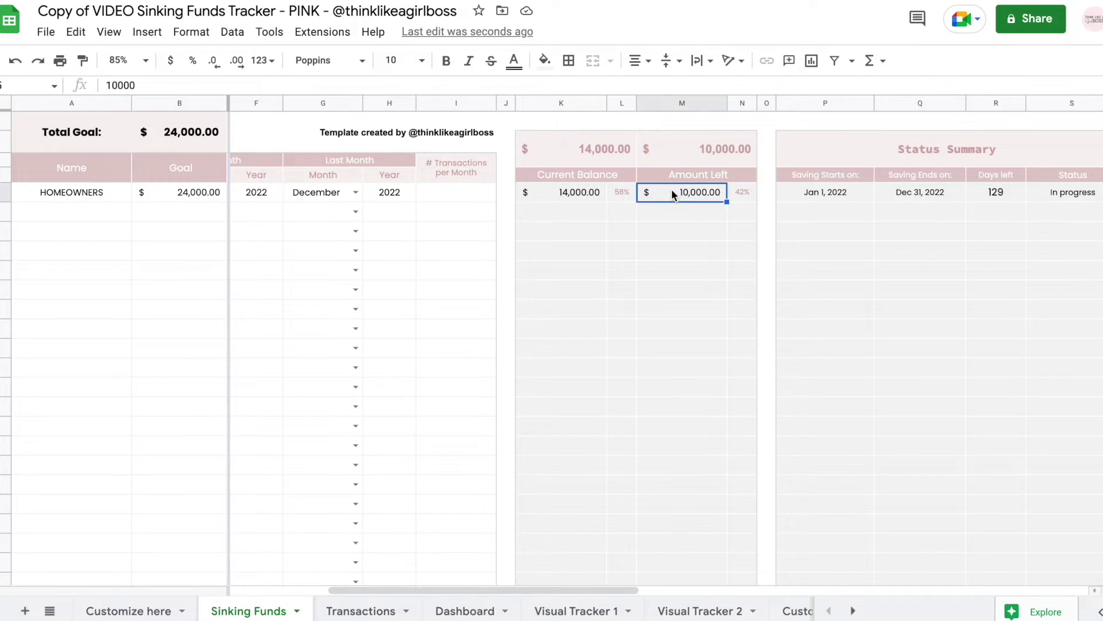
{"action": "scroll", "coordinate": [671, 192], "scroll_direction": "right", "scroll_amount": 7}
{"action": "key", "text": "Right"}
{"action": "key", "text": "Right"}
{"action": "key", "text": "Right"}
{"action": "key", "text": "Right"}
{"action": "key", "text": "Right"}
{"action": "key", "text": "Right"}
{"action": "key", "text": "Right"}
{"action": "key", "text": "Right"}
{"action": "key", "text": "Right"}
{"action": "key", "text": "Right"}
{"action": "key", "text": "Right"}
{"action": "key", "text": "Right"}
{"action": "key", "text": "Right"}
{"action": "key", "text": "Right"}
{"action": "key", "text": "Right"}
{"action": "key", "text": "Right"}
{"action": "key", "text": "Right"}
{"action": "key", "text": "Right"}
{"action": "key", "text": "Right"}
{"action": "key", "text": "Right"}
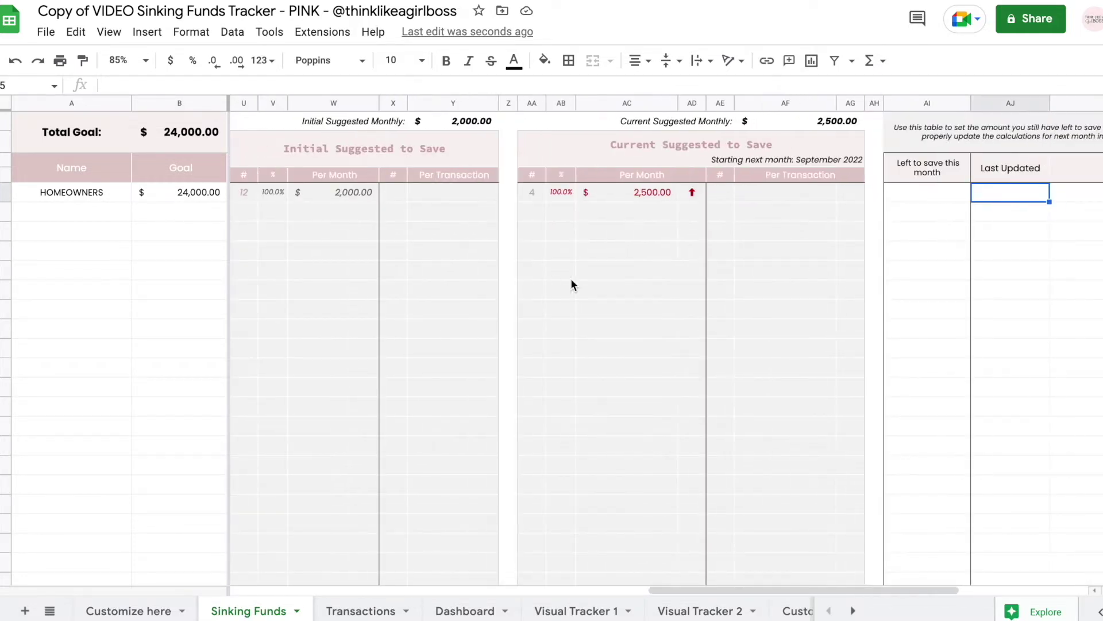
{"action": "scroll", "coordinate": [660, 191], "scroll_direction": "left", "scroll_amount": 1}
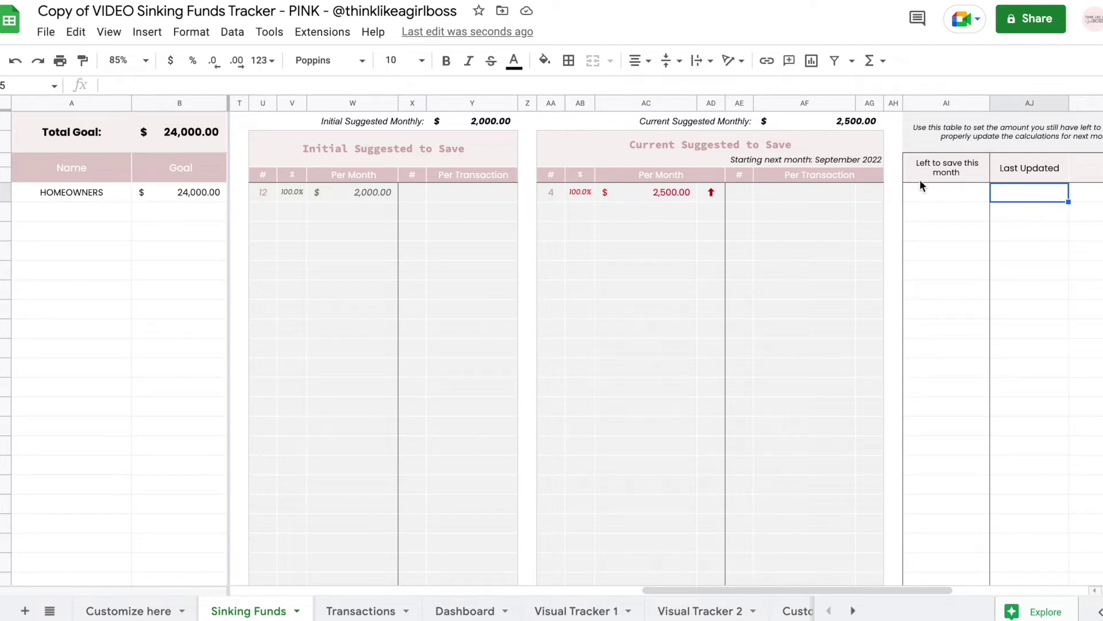
Try 2000, then 5000 as left to save this month, dropping the suggestion to 750.00.
{"action": "left_click", "coordinate": [920, 200]}
{"action": "type", "text": "2000"}
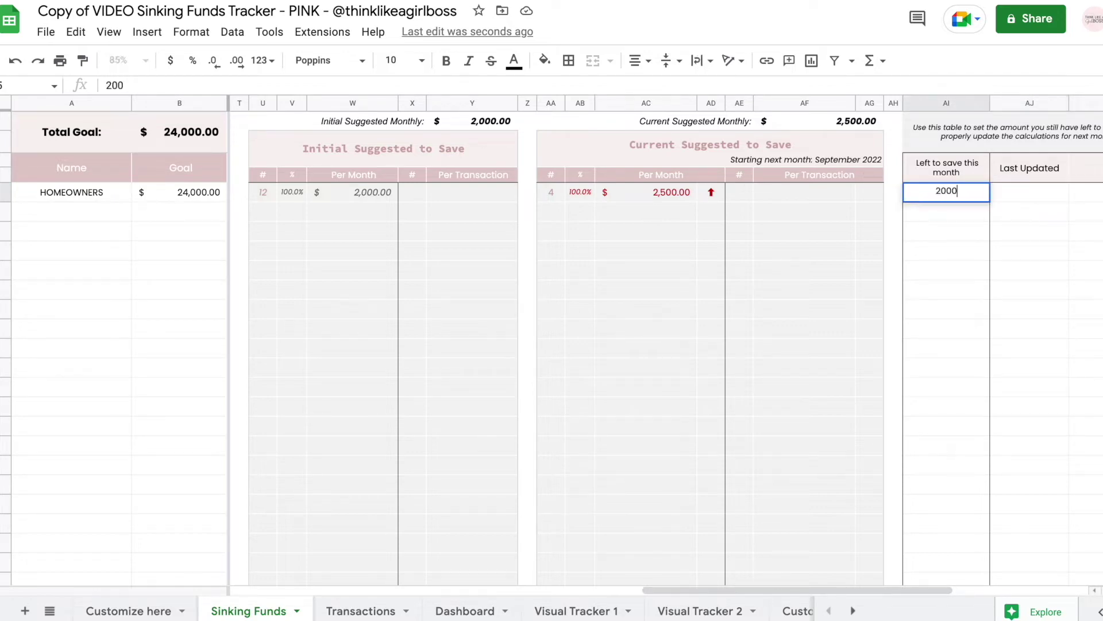
{"action": "key", "text": "Return"}
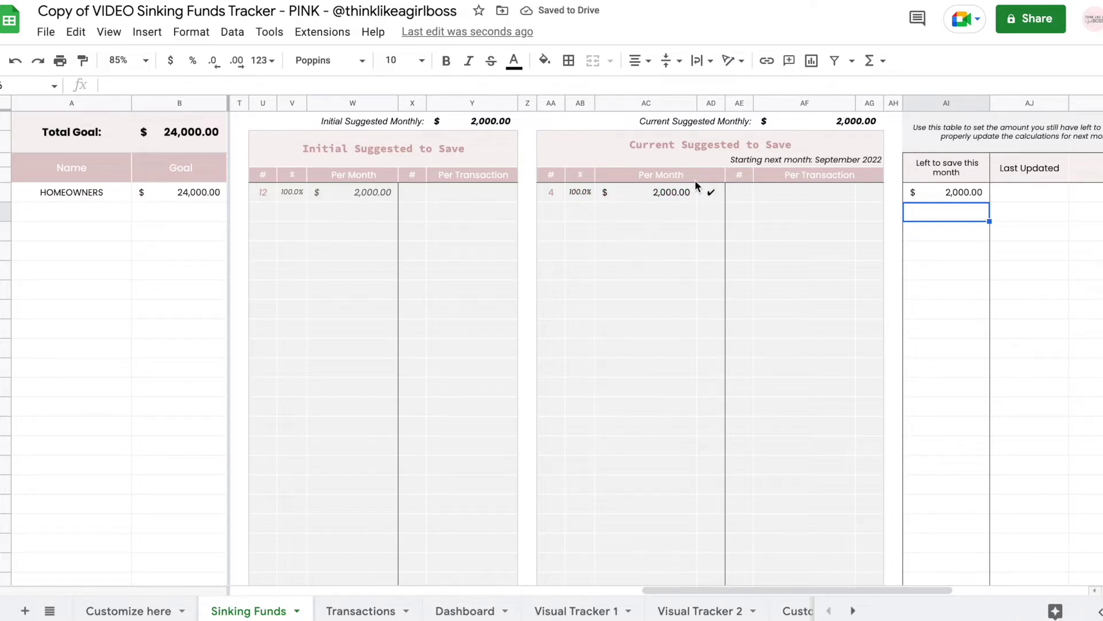
{"action": "key", "text": "ctrl+z"}
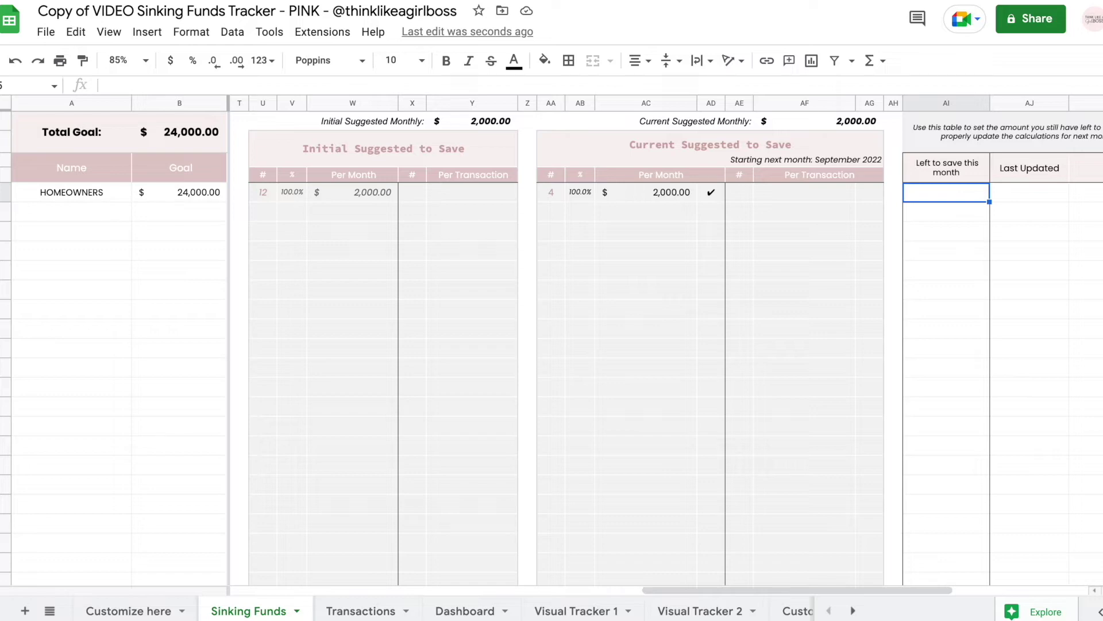
{"action": "type", "text": "5000"}
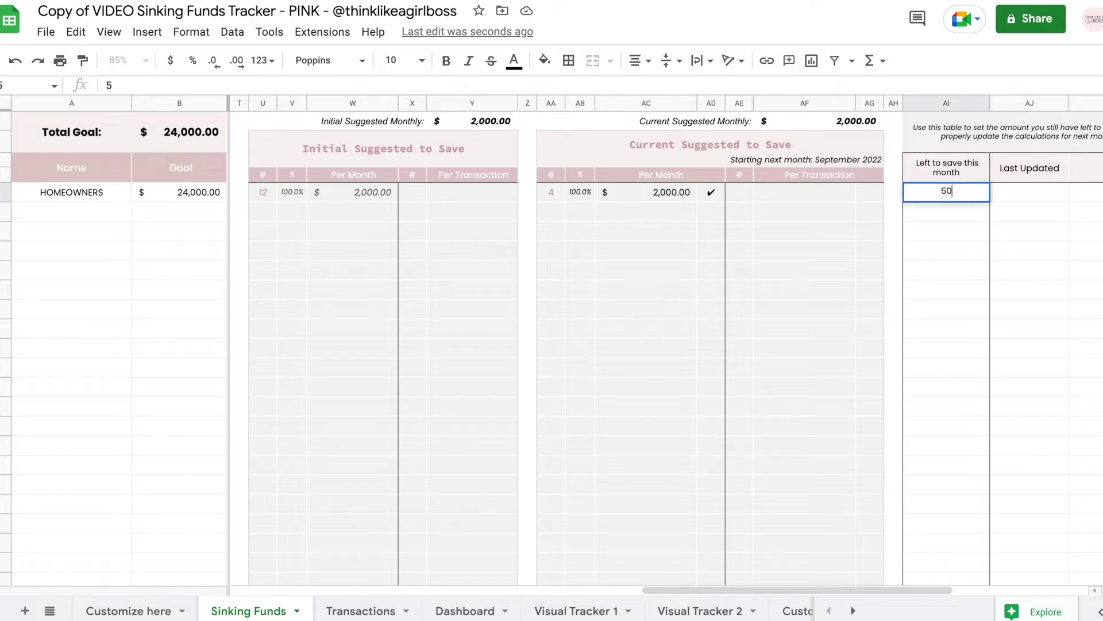
{"action": "key", "text": "Return"}
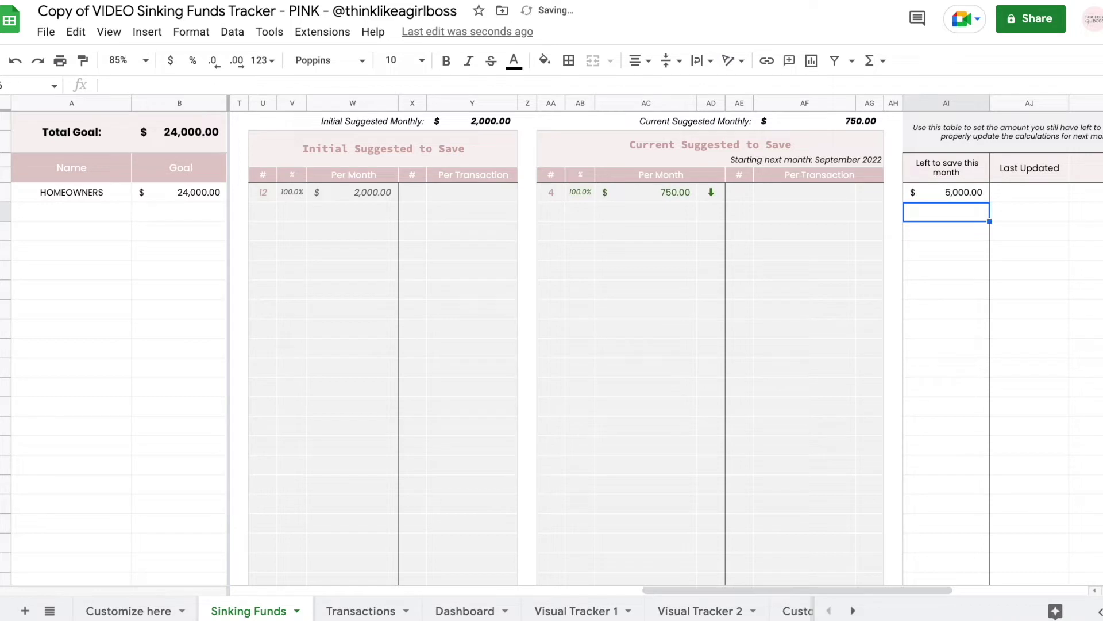
{"action": "left_click", "coordinate": [946, 192]}
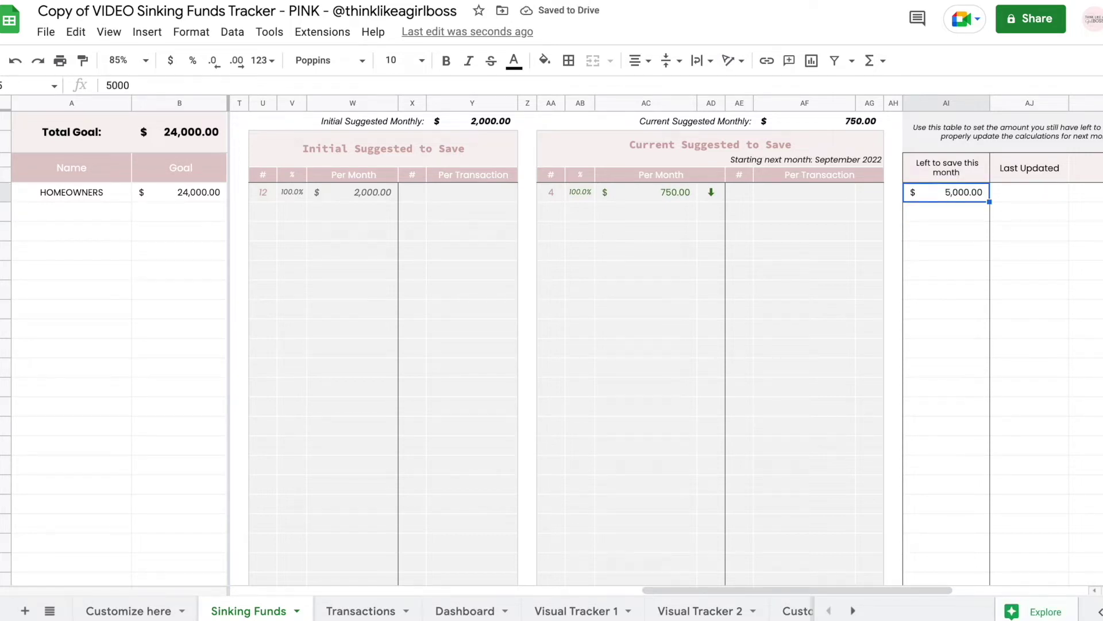
{"action": "left_click", "coordinate": [639, 192]}
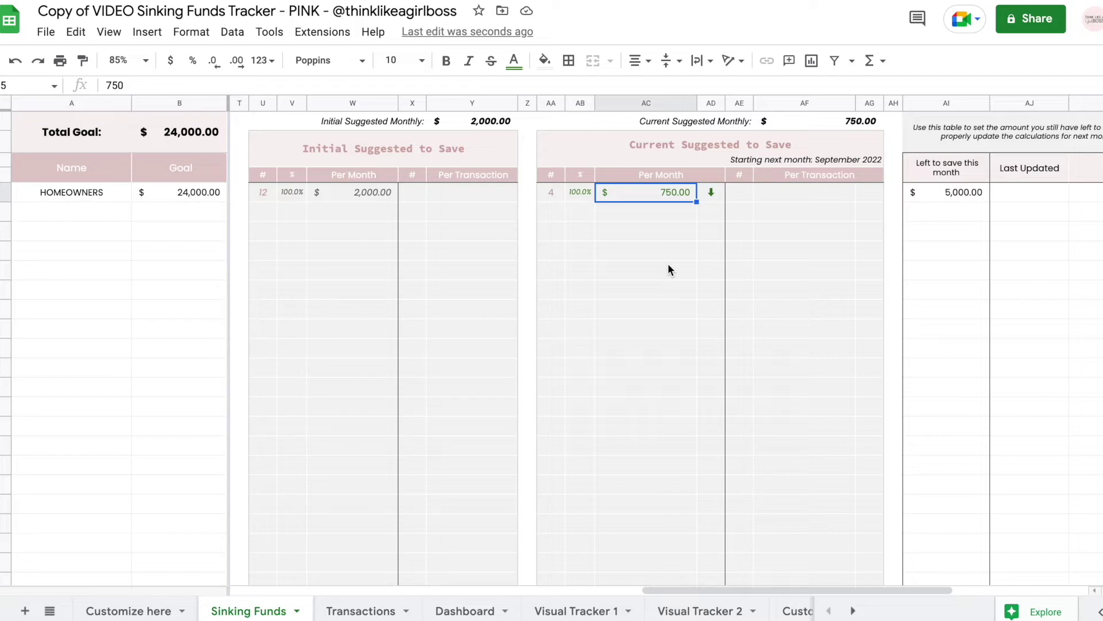
Highlight the 750.00 suggestion and per-transaction columns, then undo the 5,000 entry.
{"action": "left_click_drag", "start_coordinate": [574, 193], "coordinate": [709, 199]}
{"action": "left_click", "coordinate": [715, 270]}
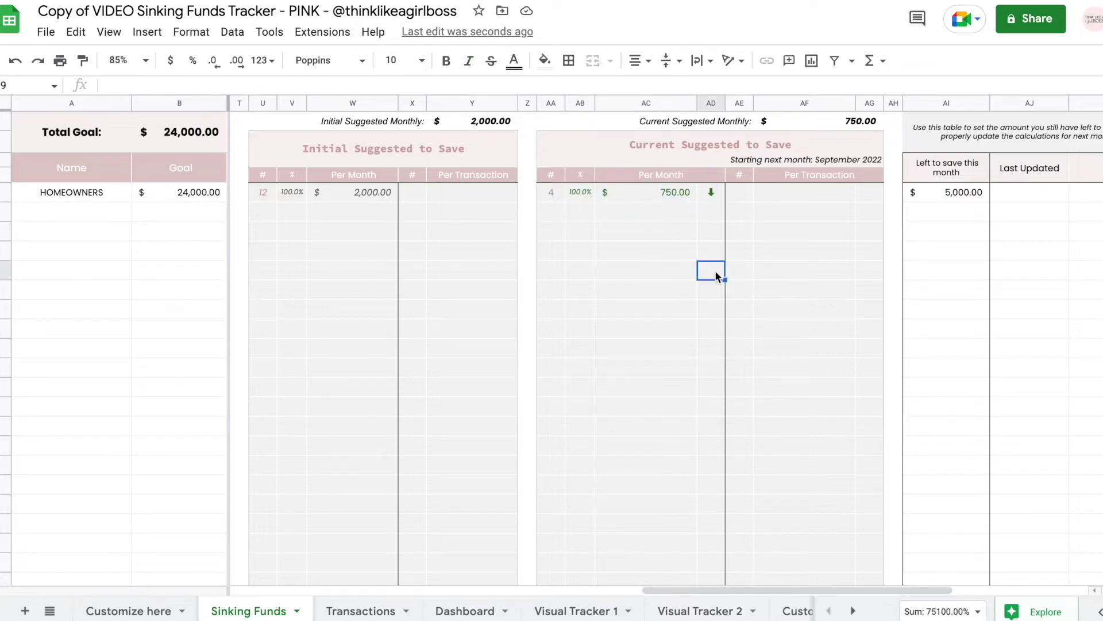
{"action": "left_click_drag", "start_coordinate": [740, 192], "coordinate": [840, 320]}
{"action": "left_click", "coordinate": [780, 287]}
{"action": "key", "text": "ctrl+z"}
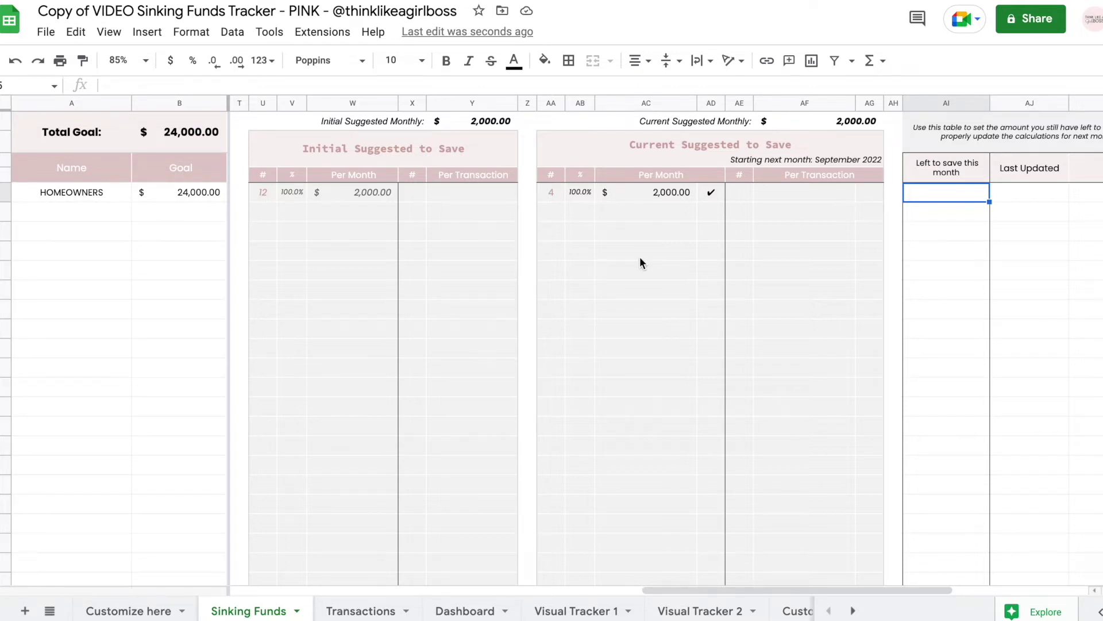
{"action": "scroll", "coordinate": [639, 256], "scroll_direction": "left", "scroll_amount": 10}
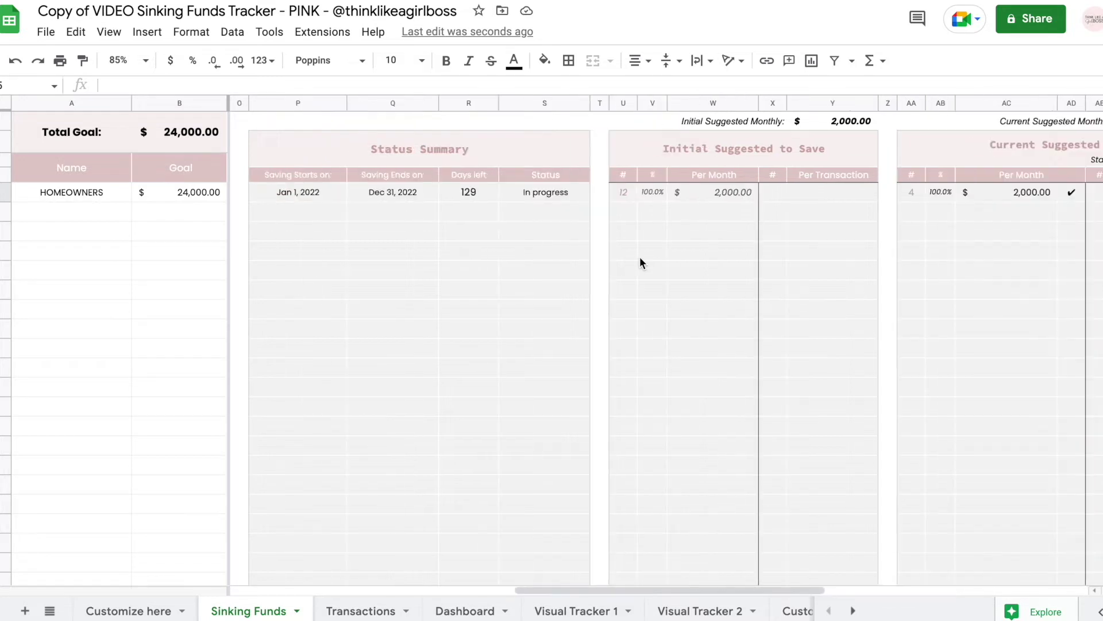
Enter 2 HOMEOWNERS transactions per month and review the 12-month, 24-transaction, 1,000.00-per-transaction plan.
{"action": "left_click", "coordinate": [718, 199]}
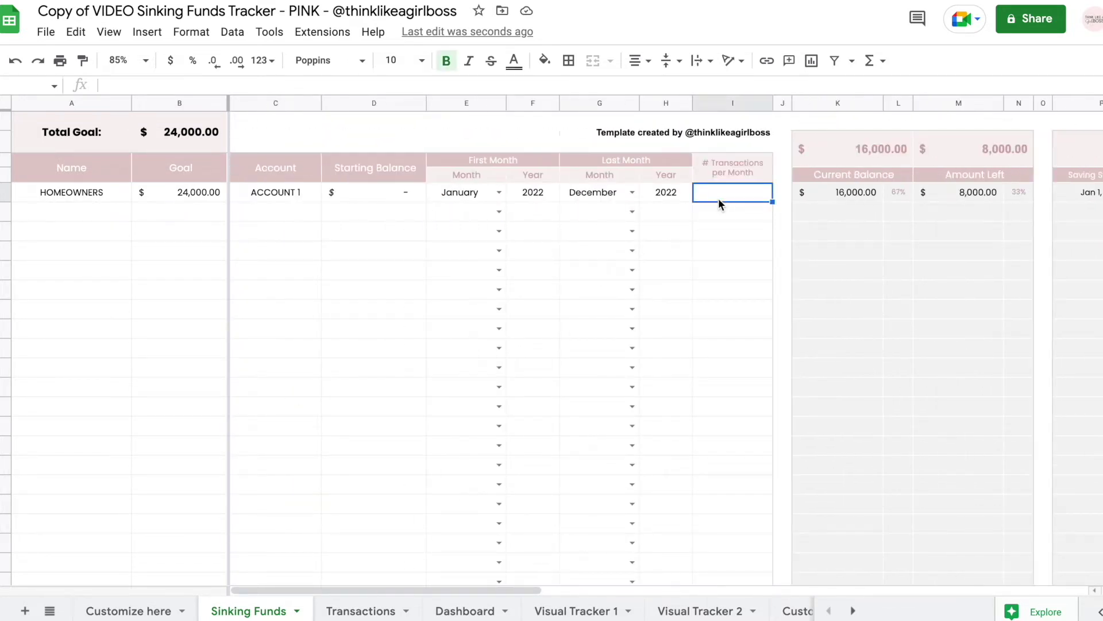
{"action": "type", "text": "2"}
{"action": "key", "text": "Tab"}
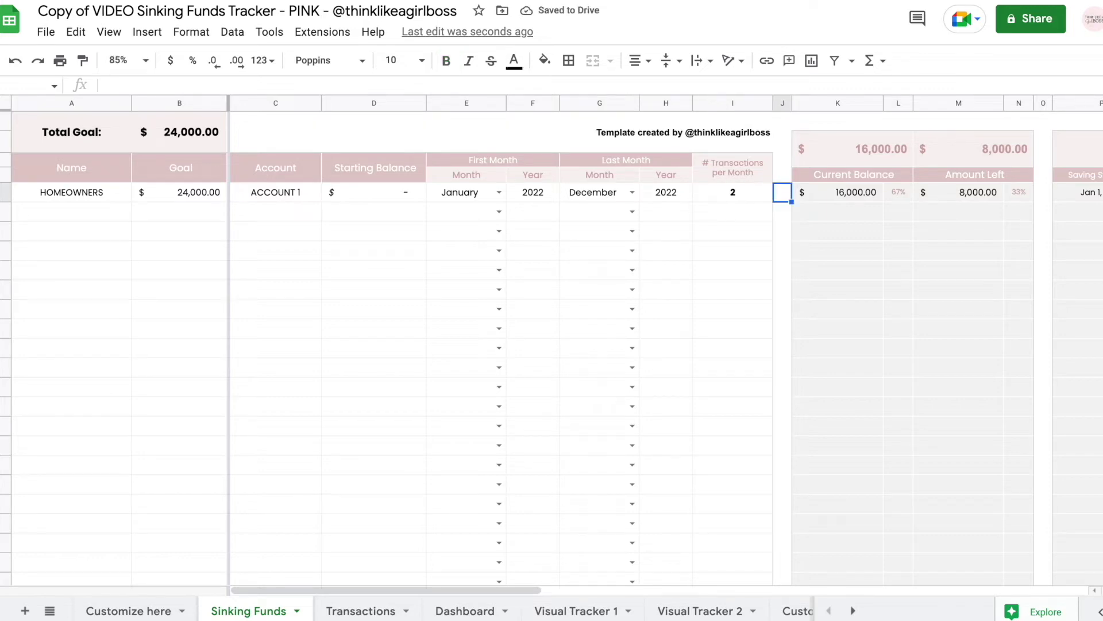
{"action": "scroll", "coordinate": [601, 215], "scroll_direction": "right", "scroll_amount": 4}
{"action": "left_click", "coordinate": [397, 202]}
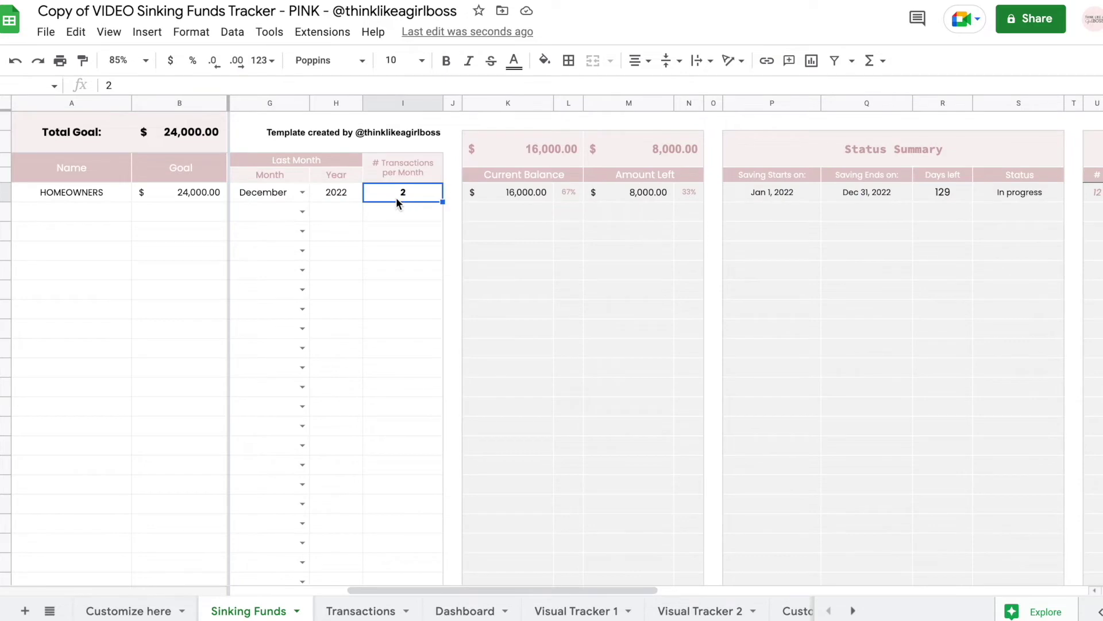
{"action": "scroll", "coordinate": [451, 222], "scroll_direction": "right", "scroll_amount": 10}
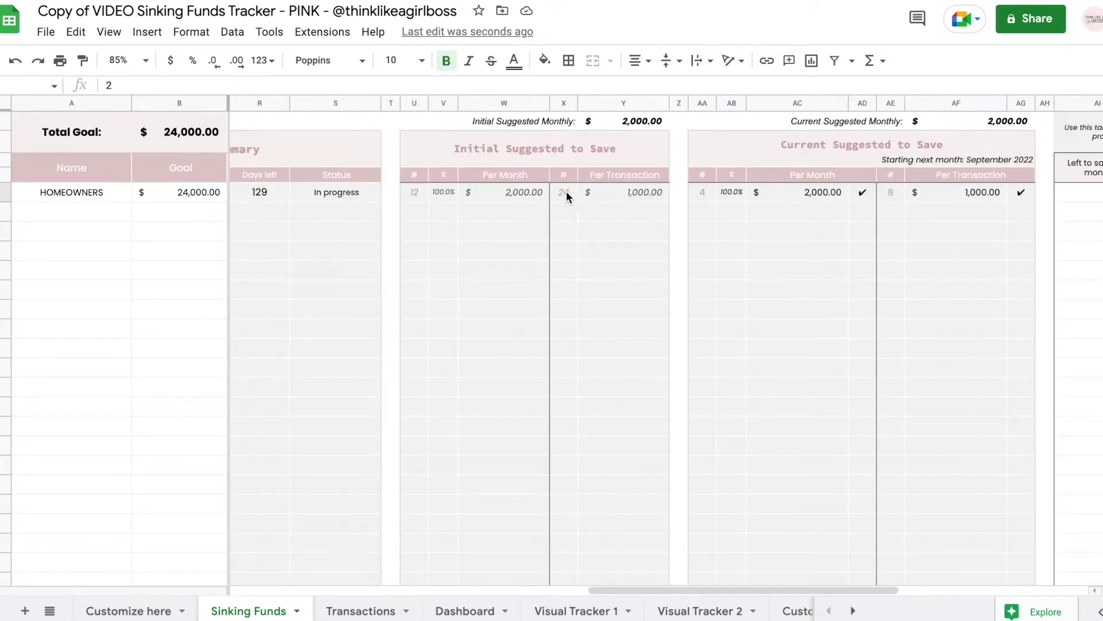
{"action": "left_click_drag", "start_coordinate": [569, 175], "coordinate": [646, 191]}
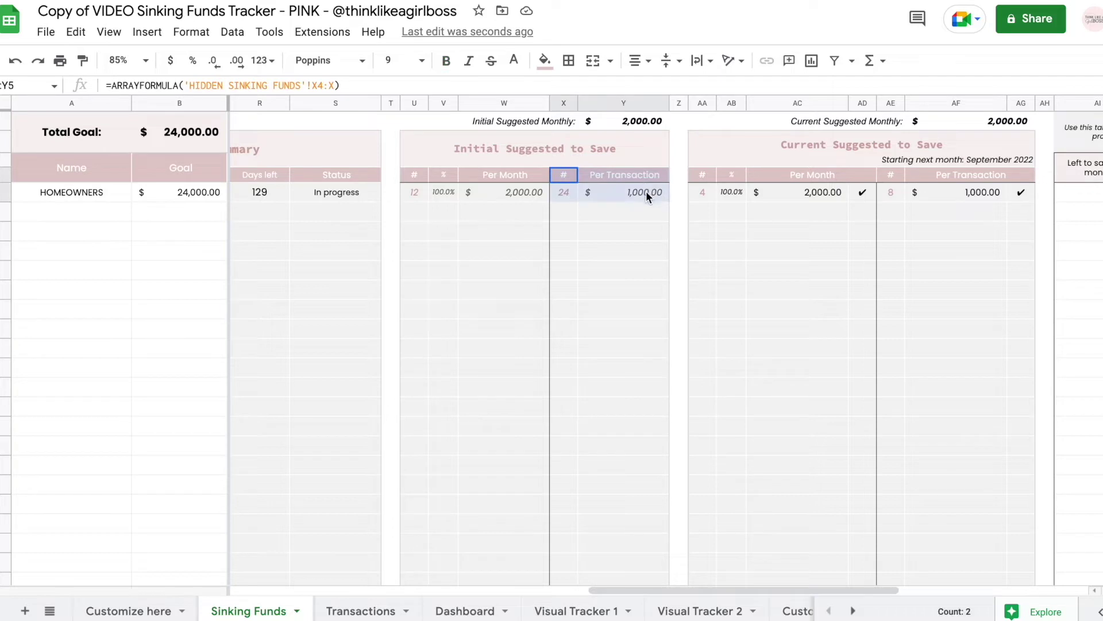
{"action": "left_click", "coordinate": [630, 239]}
{"action": "left_click", "coordinate": [420, 196]}
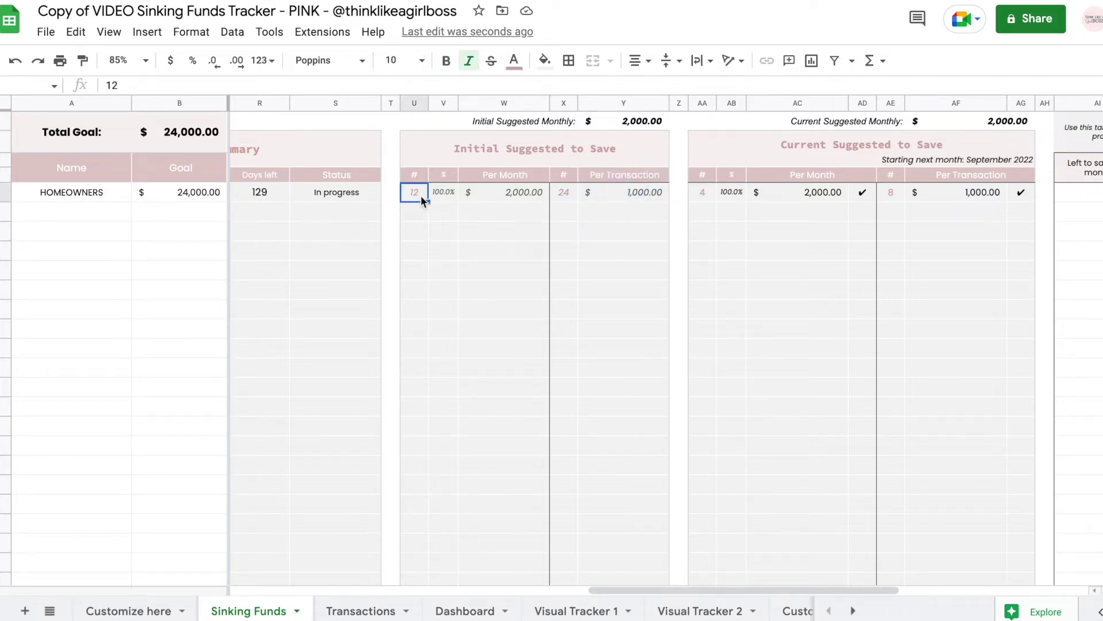
{"action": "left_click", "coordinate": [565, 195]}
{"action": "left_click", "coordinate": [615, 199]}
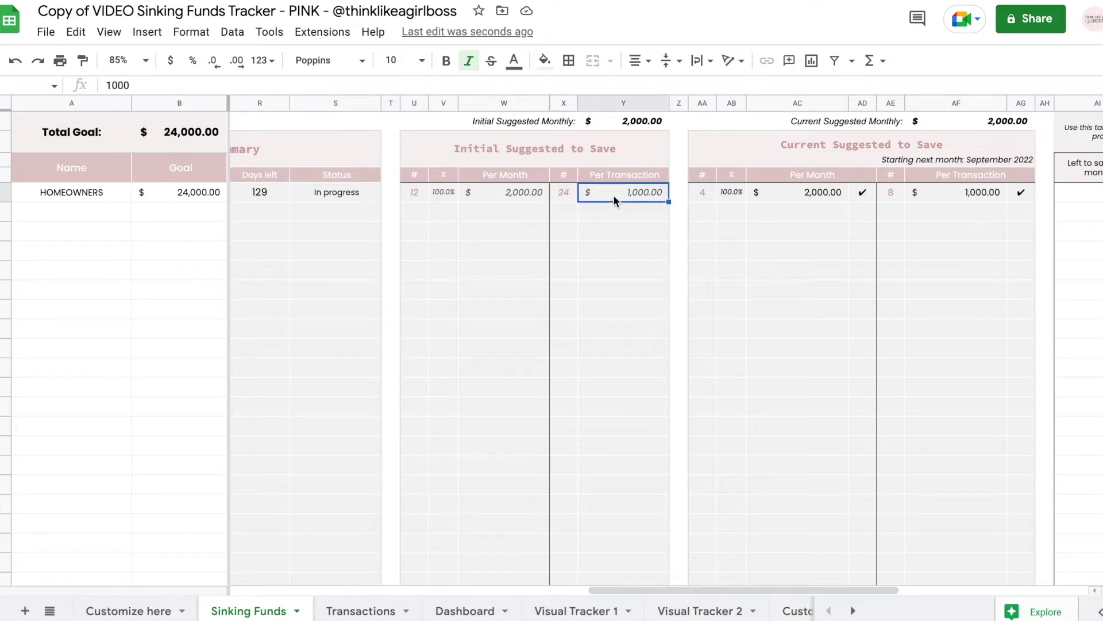
{"action": "scroll", "coordinate": [613, 194], "scroll_direction": "left", "scroll_amount": 10}
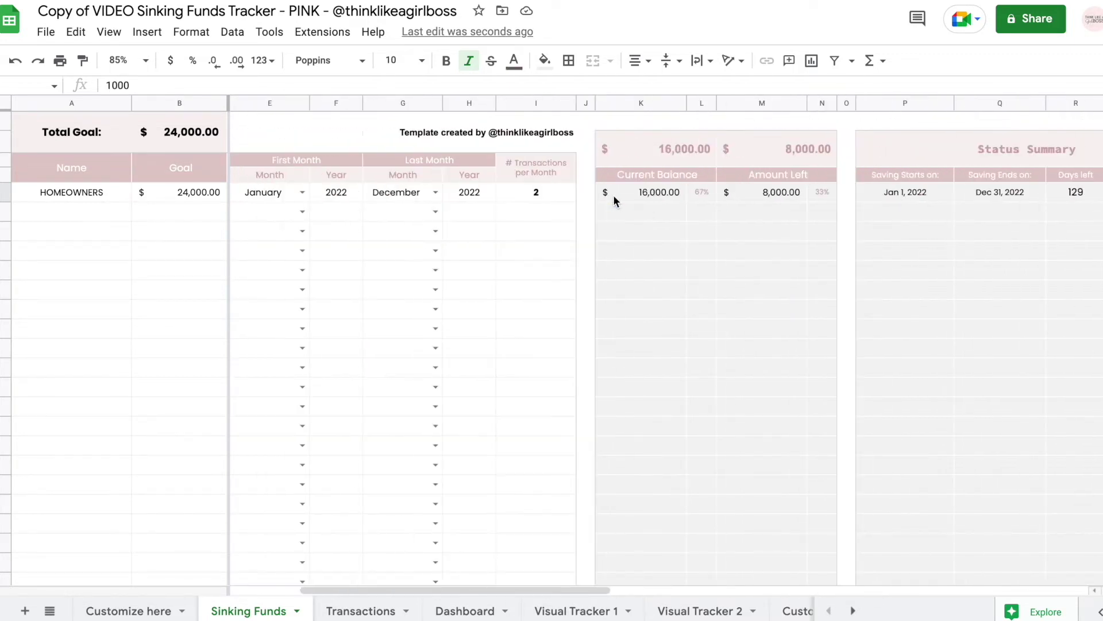
Raise HOMEOWNERS to 4 transactions per month, giving 48 transactions of 500 each.
{"action": "left_click", "coordinate": [555, 198]}
{"action": "type", "text": "4"}
{"action": "key", "text": "Tab"}
{"action": "scroll", "coordinate": [830, 332], "scroll_direction": "right", "scroll_amount": 10}
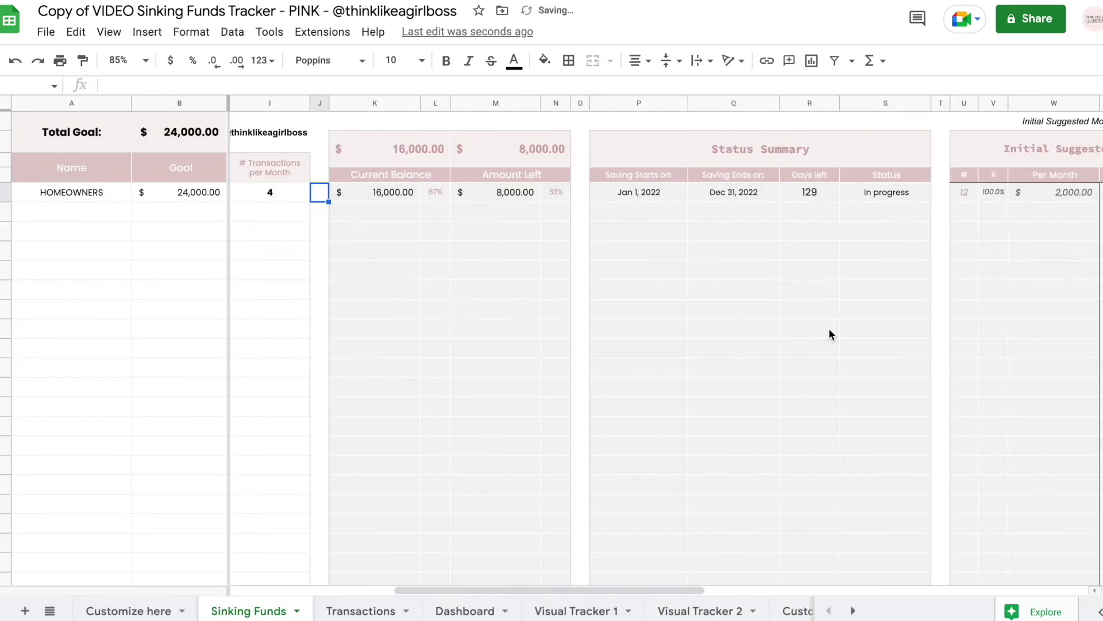
{"action": "left_click", "coordinate": [730, 200]}
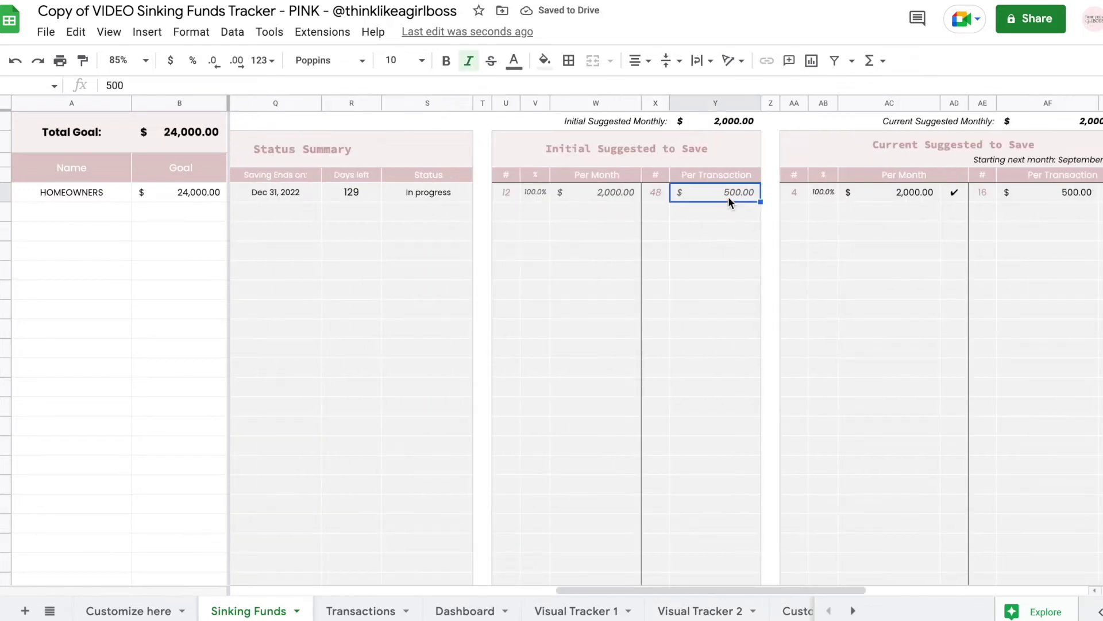
{"action": "key", "text": "Left"}
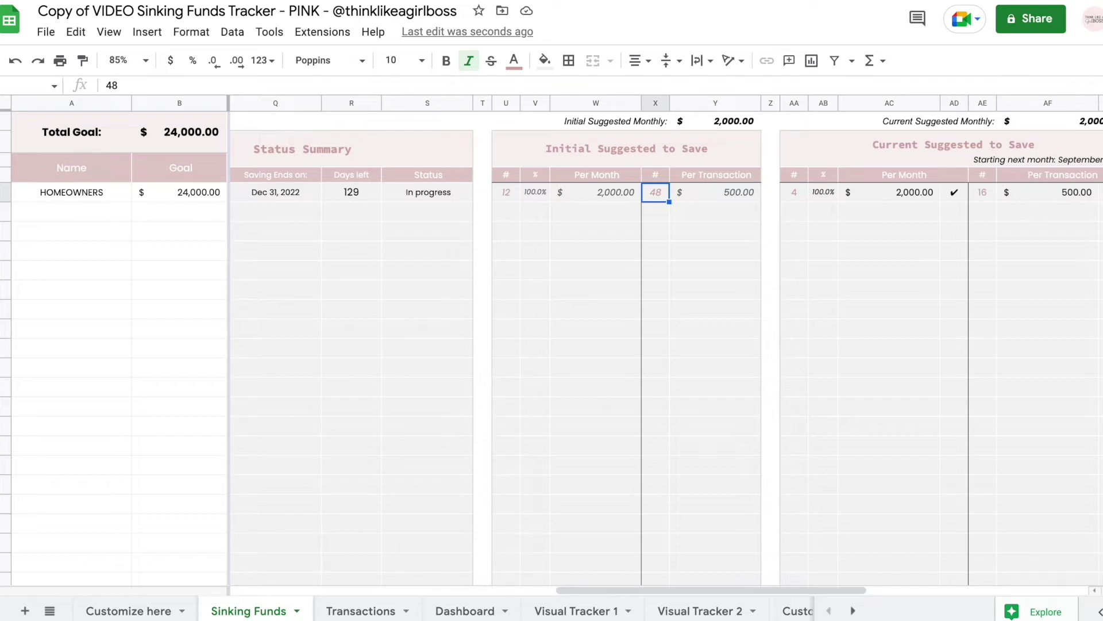
Review the HOMEOWNERS current suggested-to-save figures.
{"action": "scroll", "coordinate": [666, 345], "scroll_direction": "right", "scroll_amount": 5}
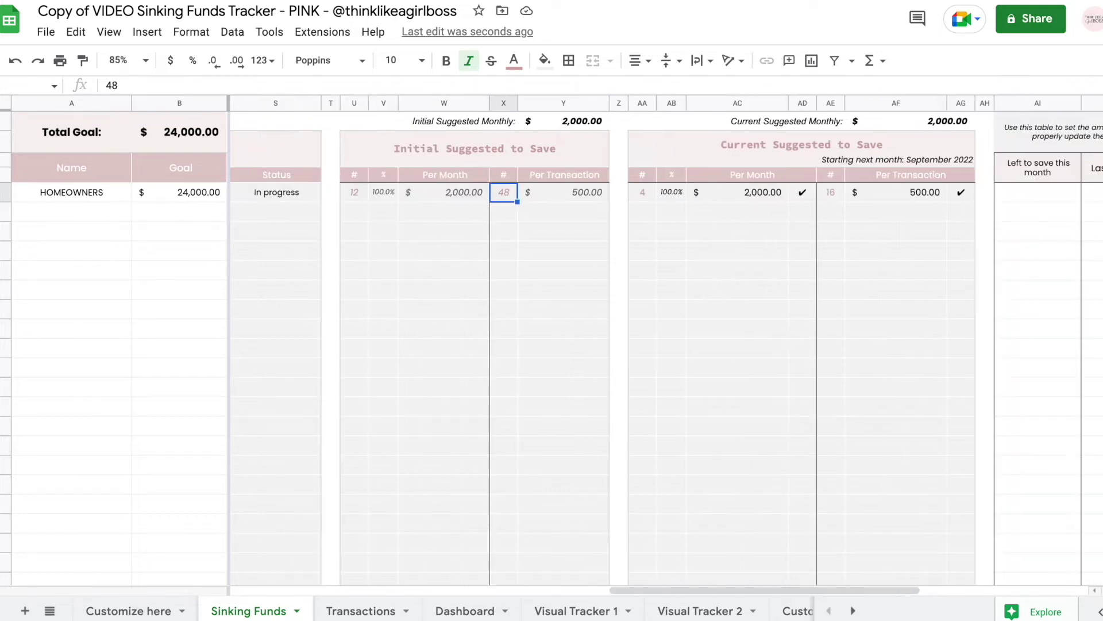
{"action": "left_click_drag", "start_coordinate": [744, 195], "coordinate": [886, 226]}
{"action": "left_click", "coordinate": [861, 233]}
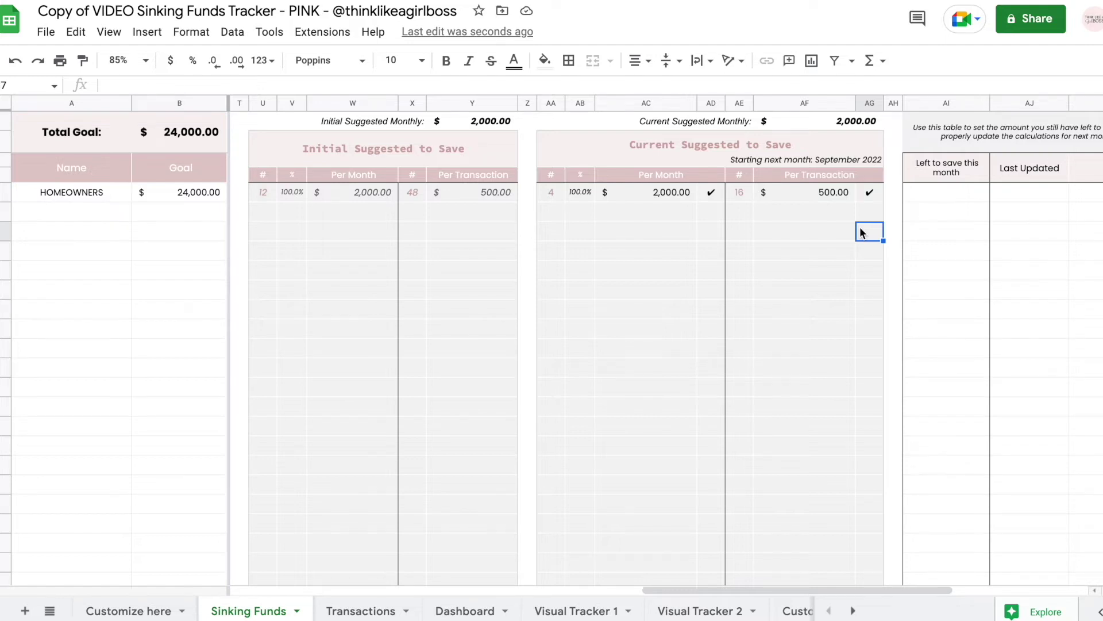
{"action": "scroll", "coordinate": [857, 198], "scroll_direction": "right", "scroll_amount": 2}
Enter 5000 as HOMEOWNERS' left to save this month and check the 16,000 contributions and the withdrawals total.
{"action": "left_click", "coordinate": [856, 198]}
{"action": "type", "text": "5000"}
{"action": "key", "text": "Return"}
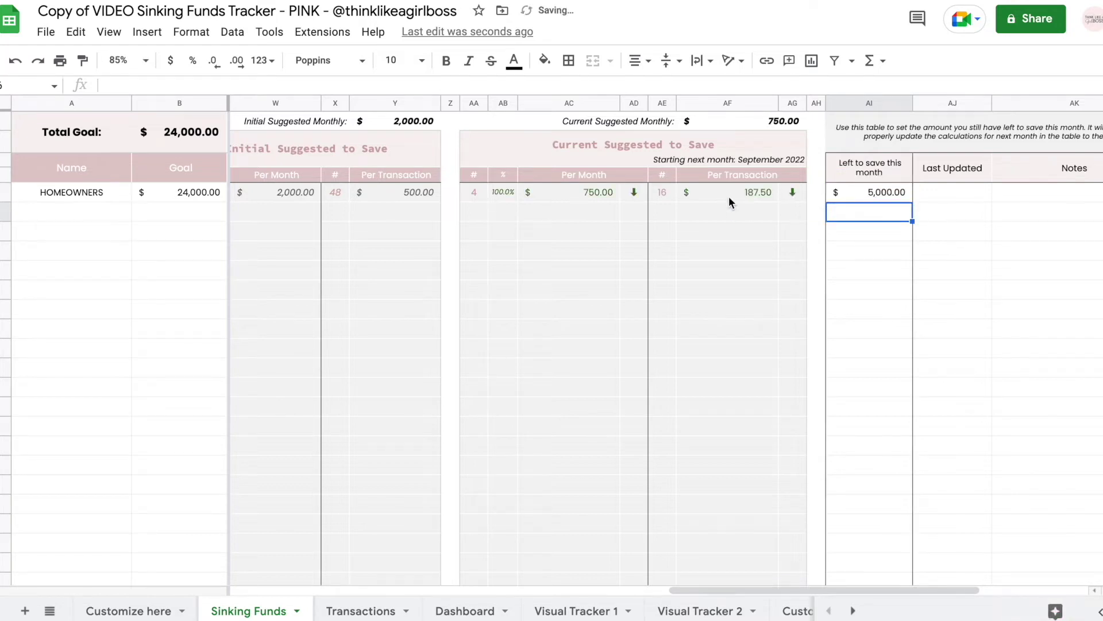
{"action": "scroll", "coordinate": [729, 208], "scroll_direction": "right", "scroll_amount": 3}
{"action": "left_click", "coordinate": [866, 189]}
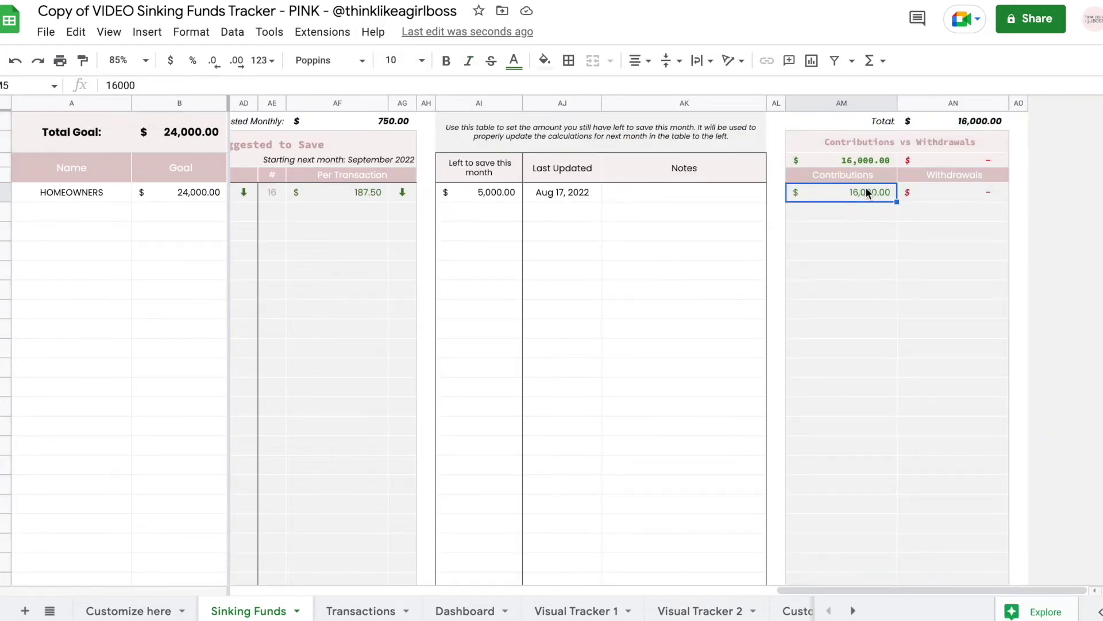
{"action": "key", "text": "Right"}
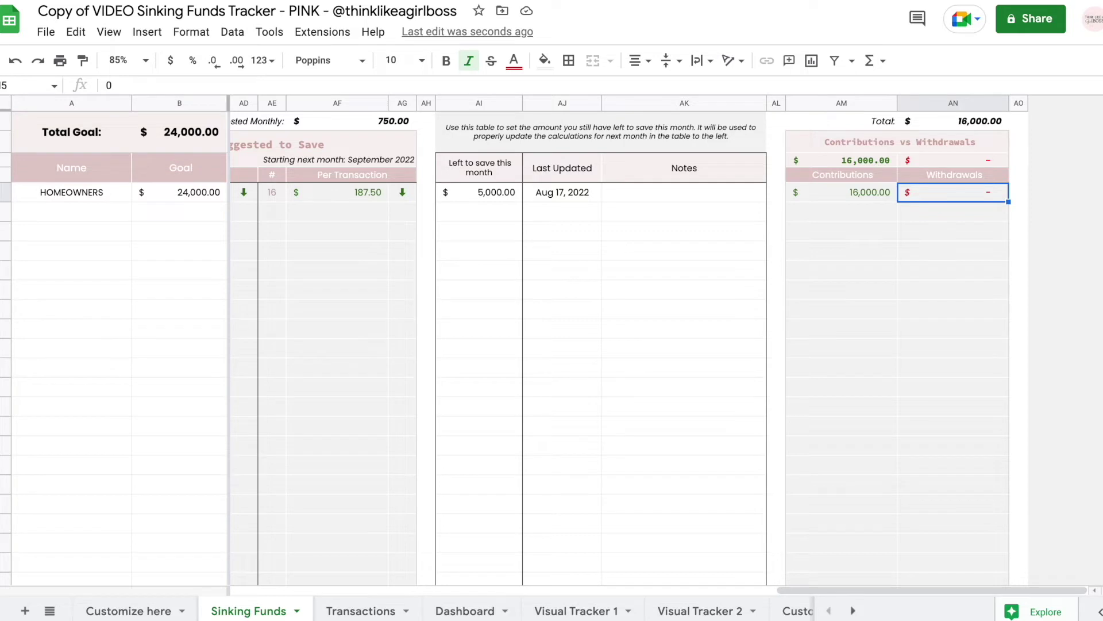
{"action": "left_click", "coordinate": [842, 192]}
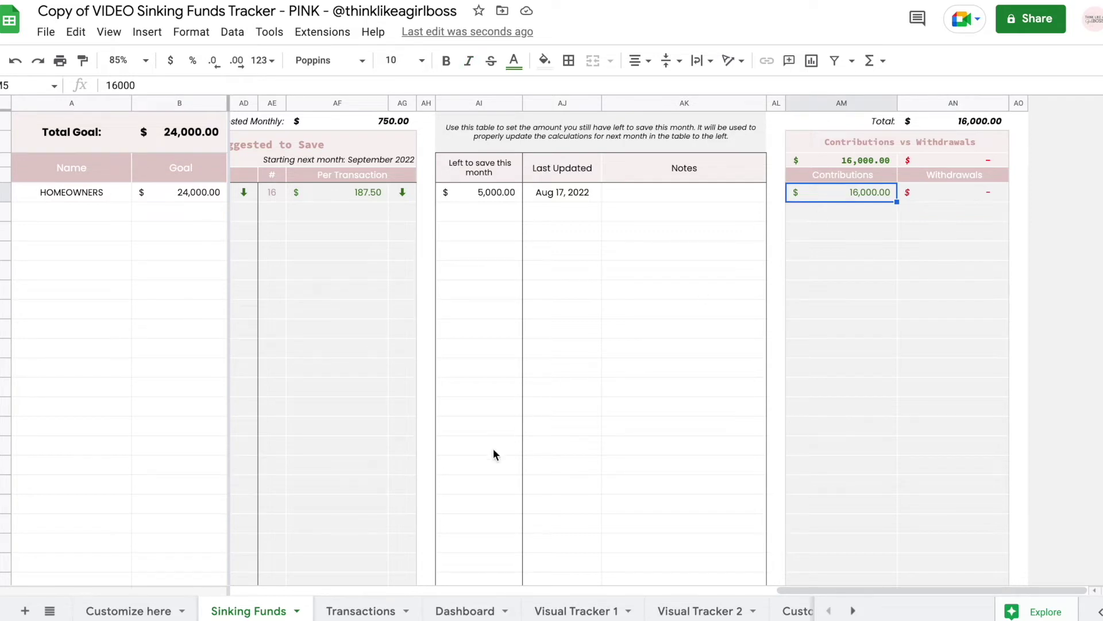
Add a -500 HOMEOWNERS withdrawal dated Aug 11, 2022 on the Transactions sheet.
{"action": "left_click", "coordinate": [353, 612]}
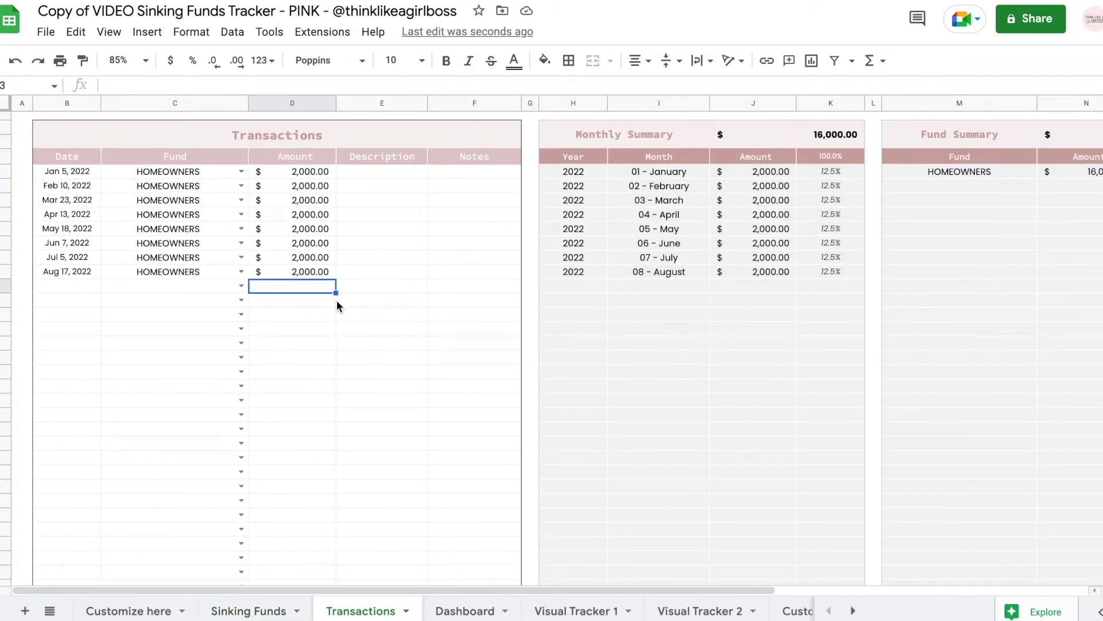
{"action": "type", "text": "-500"}
{"action": "key", "text": "Return"}
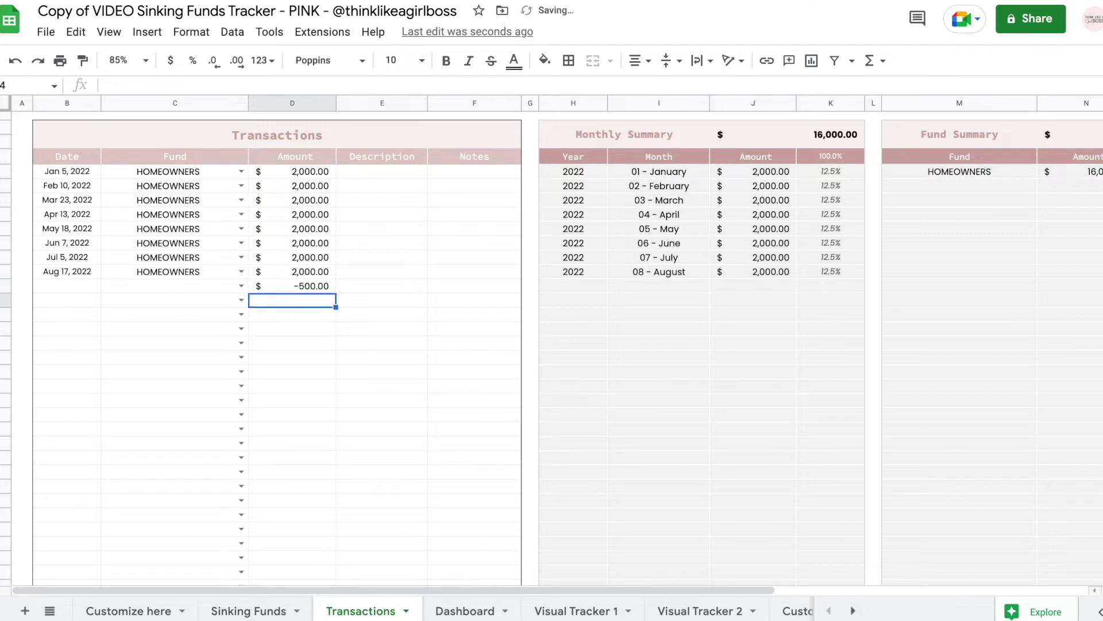
{"action": "key", "text": "Up"}
{"action": "key", "text": "Left"}
{"action": "key", "text": "Return"}
{"action": "key", "text": "Return"}
{"action": "key", "text": "Up"}
{"action": "key", "text": "Left"}
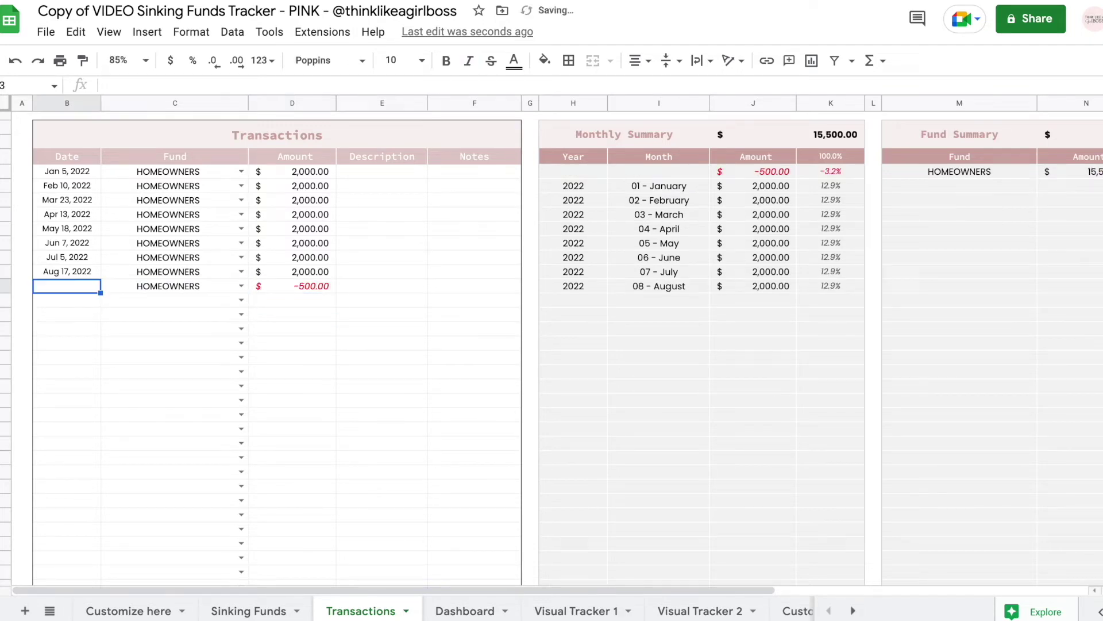
{"action": "double_click", "coordinate": [85, 287]}
{"action": "left_click", "coordinate": [86, 371]}
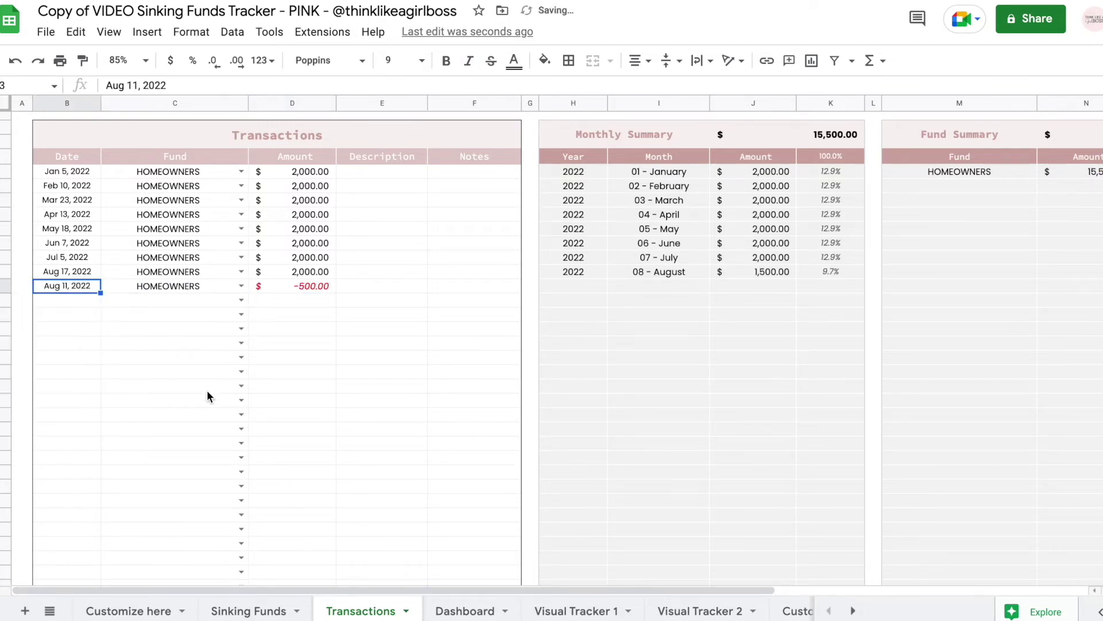
Confirm the -500 withdrawals total on Sinking Funds, then describe the withdrawal as EMERGENCY.
{"action": "left_click", "coordinate": [249, 611]}
{"action": "left_click", "coordinate": [969, 196]}
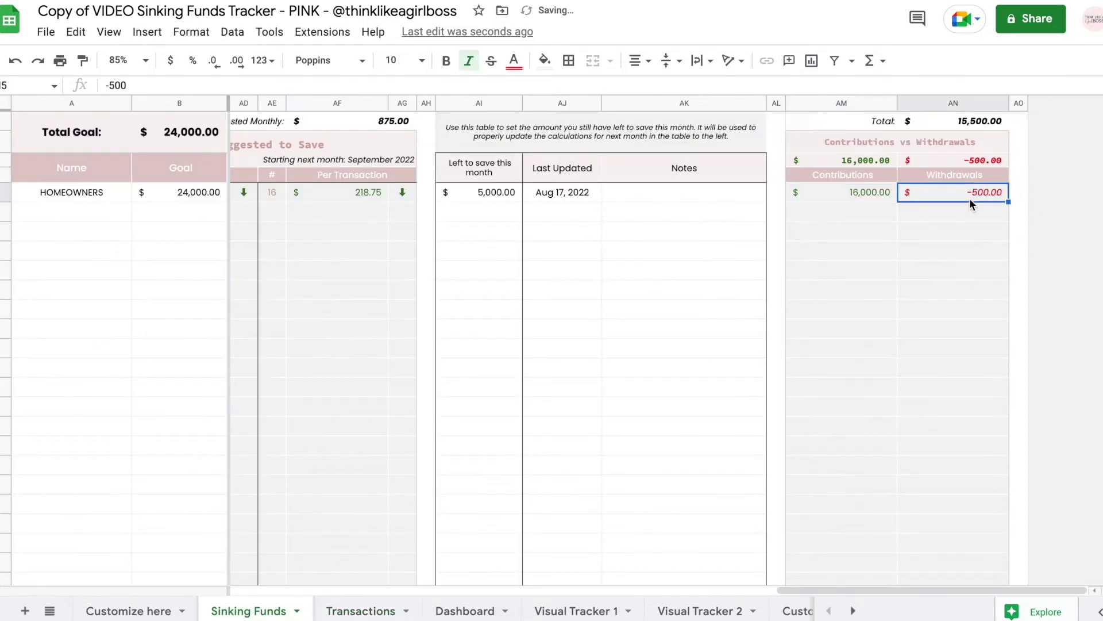
{"action": "left_click", "coordinate": [376, 609]}
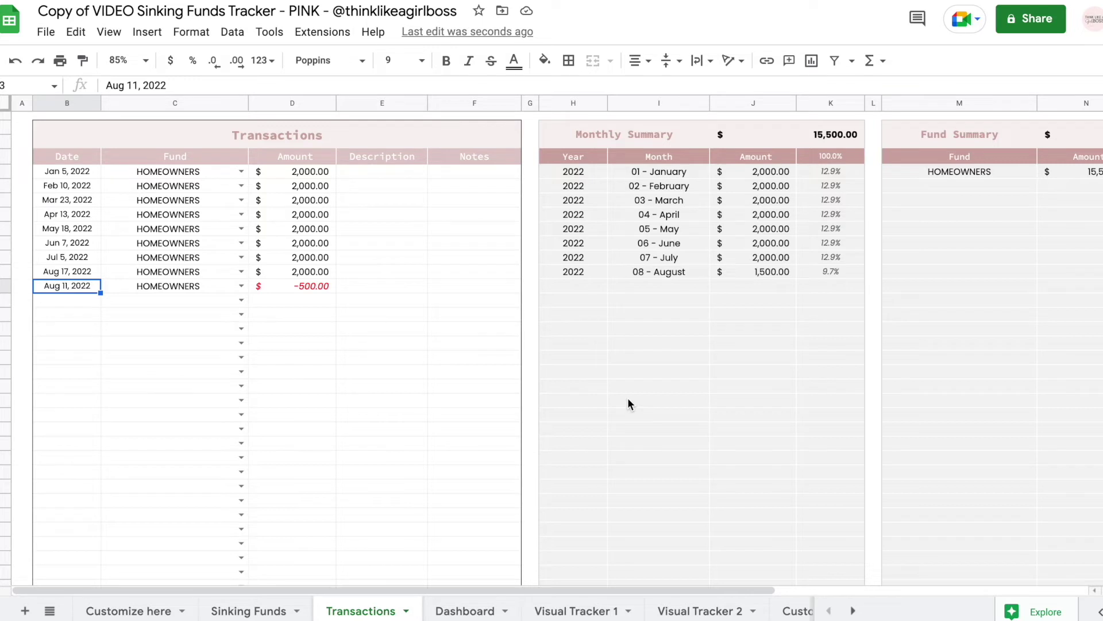
{"action": "left_click", "coordinate": [371, 283]}
{"action": "type", "text": "EMERGENCY"}
{"action": "key", "text": "Return"}
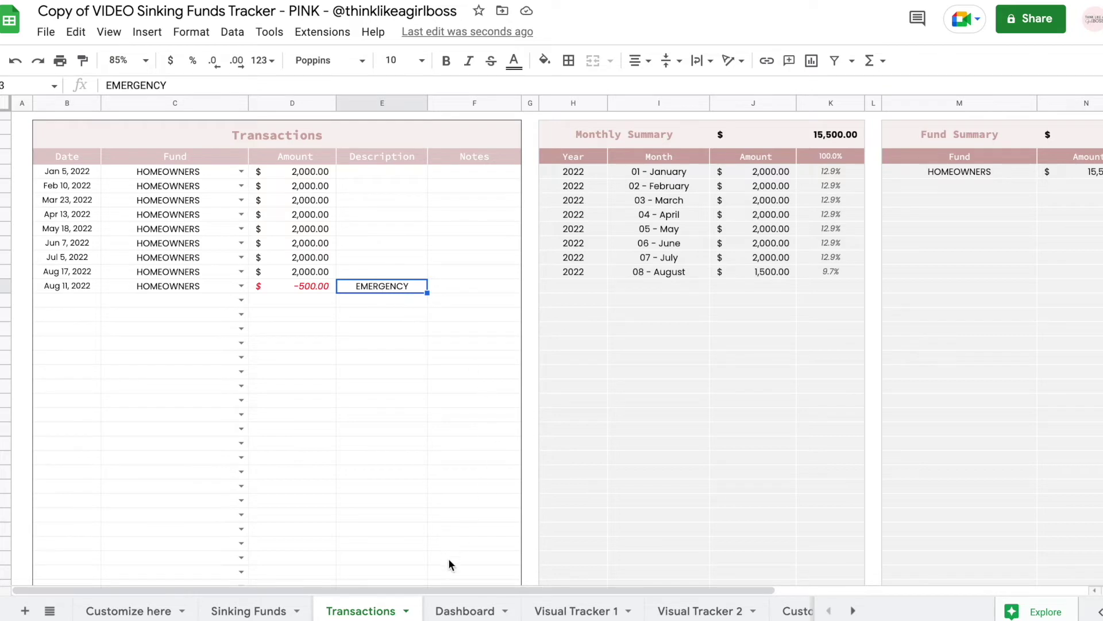
{"action": "left_click", "coordinate": [454, 609]}
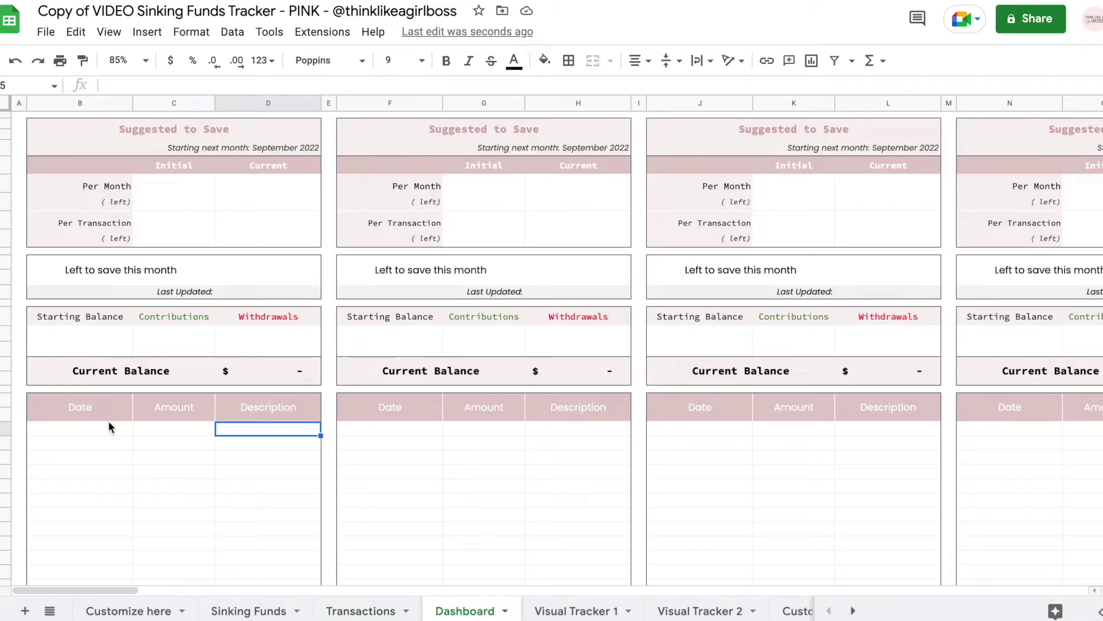
Choose HOMEOWNERS for the first Dashboard card and locate the EMERGENCY withdrawal in its transaction list.
{"action": "scroll", "coordinate": [309, 257], "scroll_direction": "up", "scroll_amount": 3}
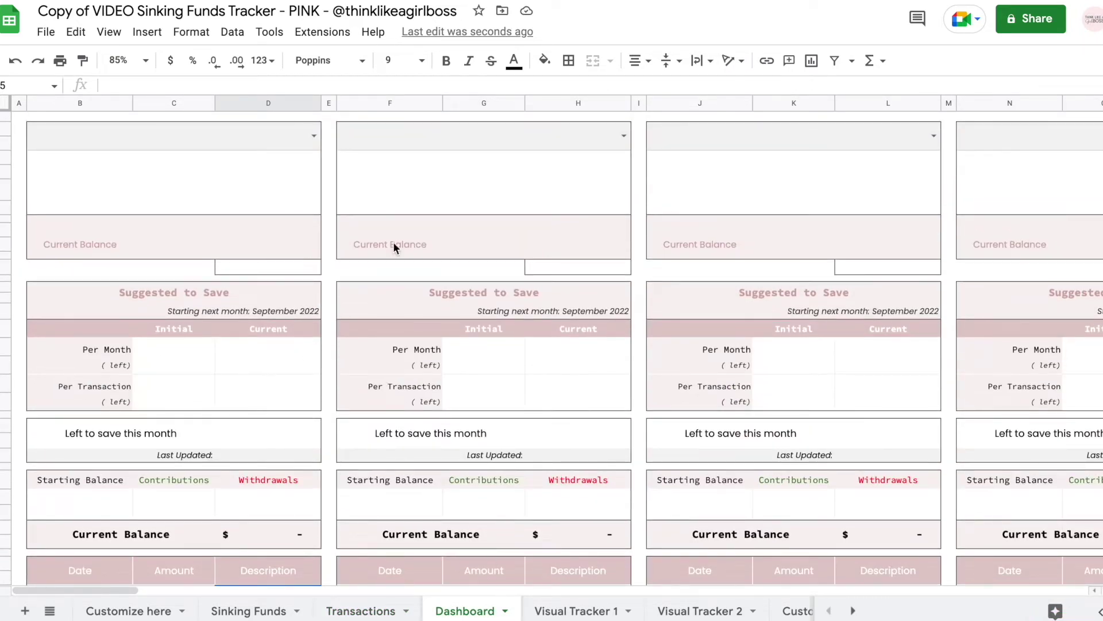
{"action": "scroll", "coordinate": [935, 402], "scroll_direction": "right", "scroll_amount": 20}
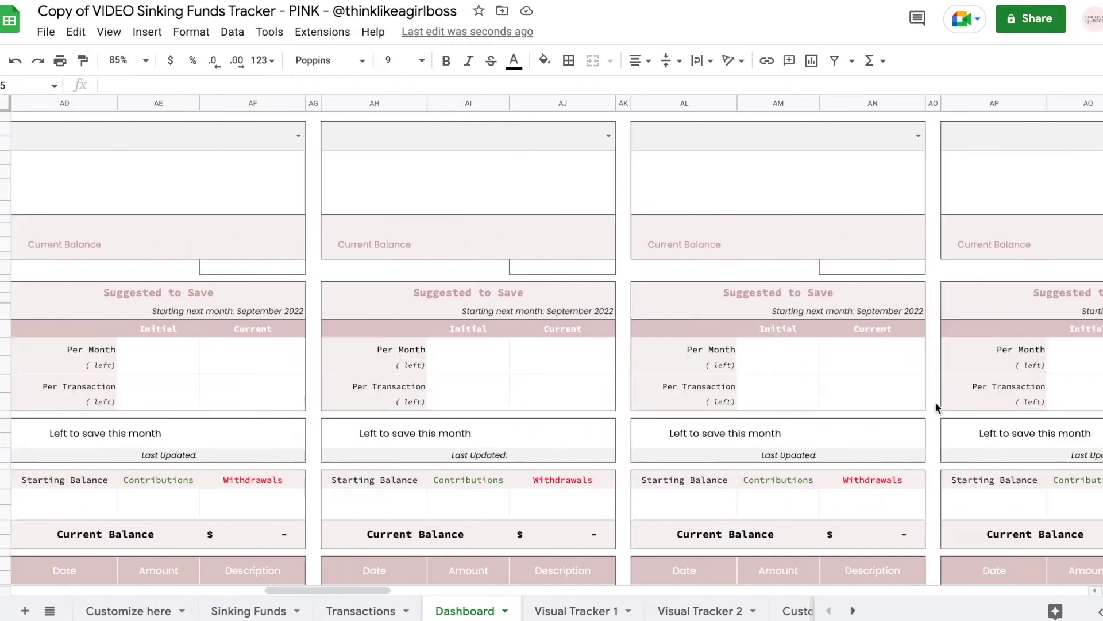
{"action": "scroll", "coordinate": [935, 401], "scroll_direction": "left", "scroll_amount": 20}
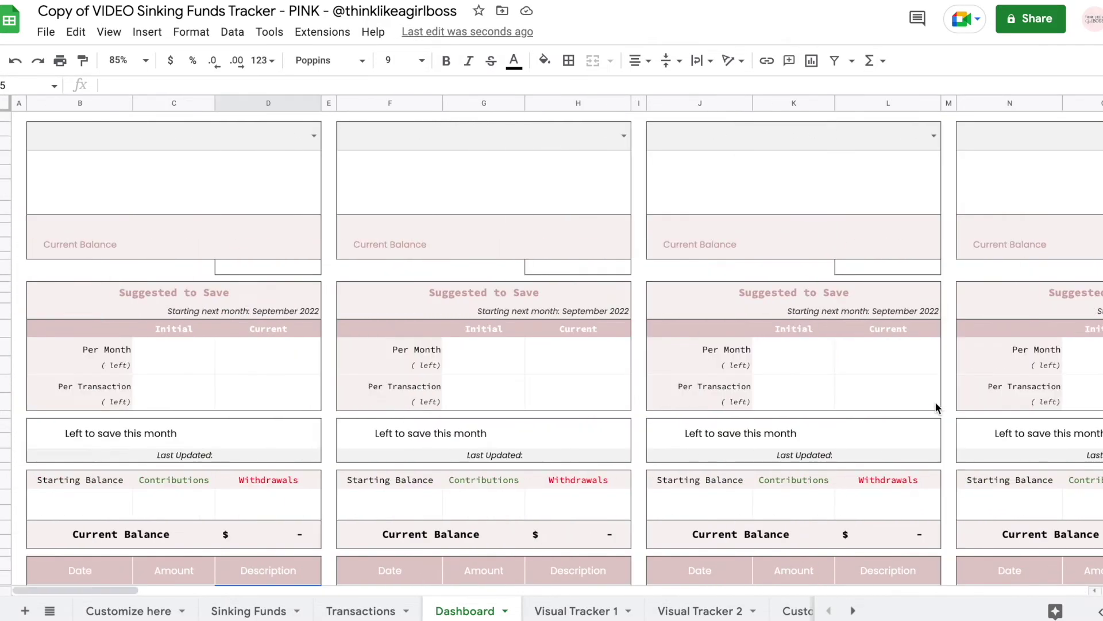
{"action": "left_click", "coordinate": [314, 136]}
{"action": "left_click", "coordinate": [101, 166]}
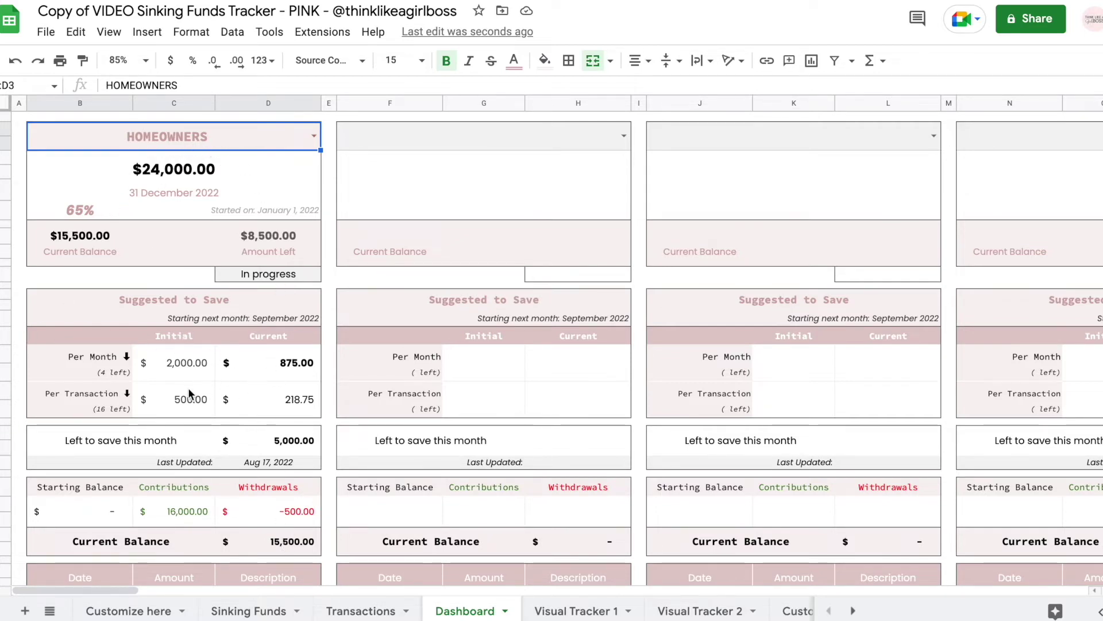
{"action": "scroll", "coordinate": [188, 393], "scroll_direction": "down", "scroll_amount": 5}
{"action": "left_click", "coordinate": [264, 465]}
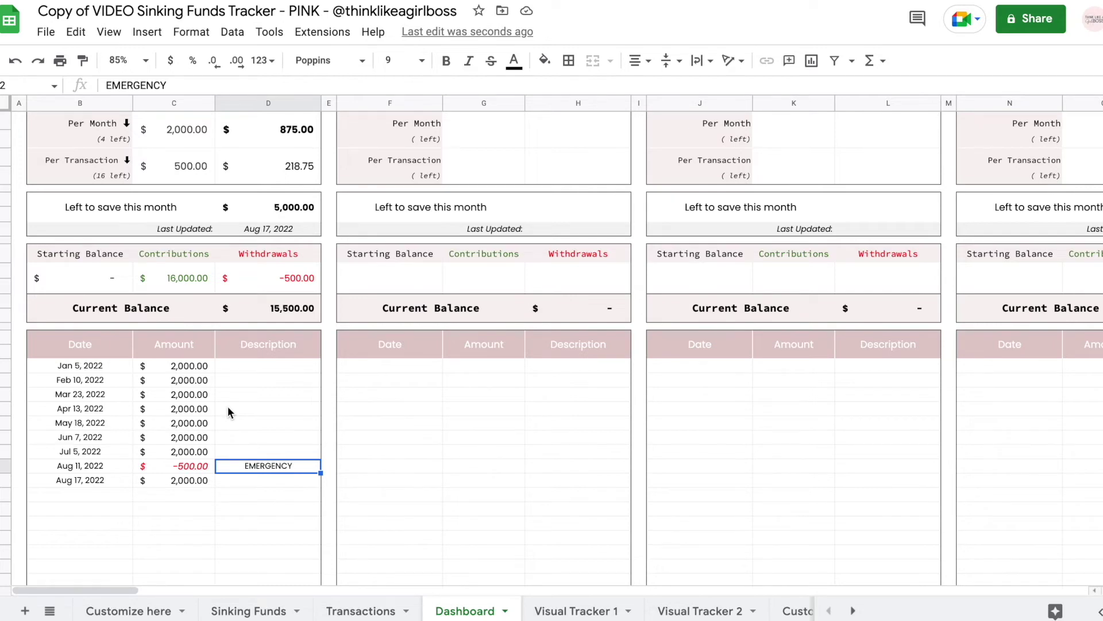
{"action": "left_click", "coordinate": [351, 607]}
Choose HOMEOWNERS for the third Dashboard card.
{"action": "left_click", "coordinate": [483, 223]}
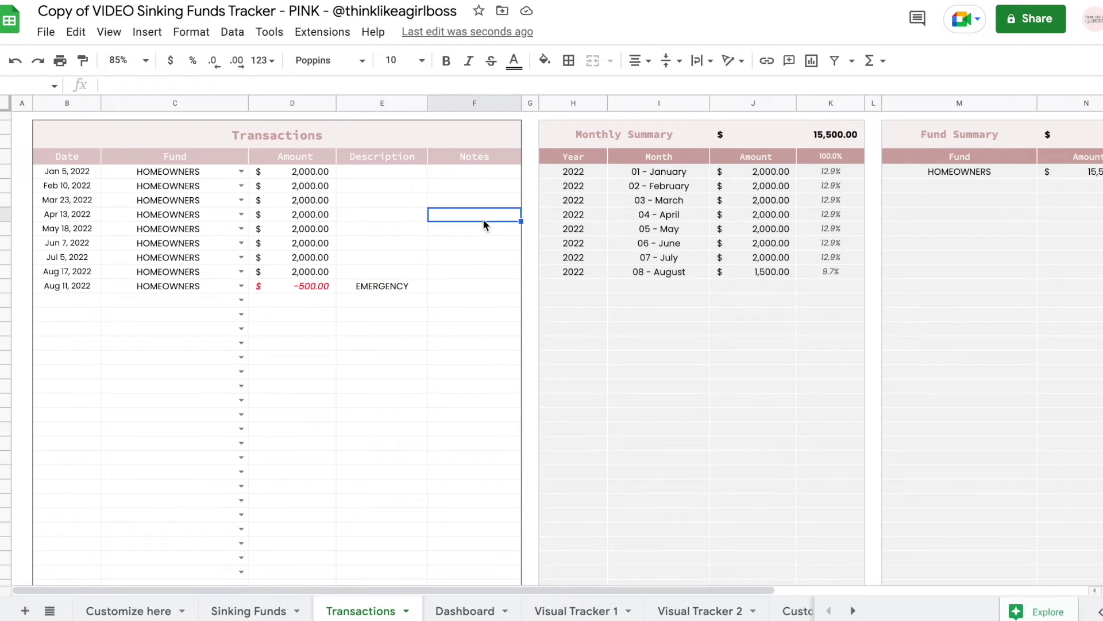
{"action": "left_click", "coordinate": [465, 611]}
{"action": "left_click", "coordinate": [934, 135]}
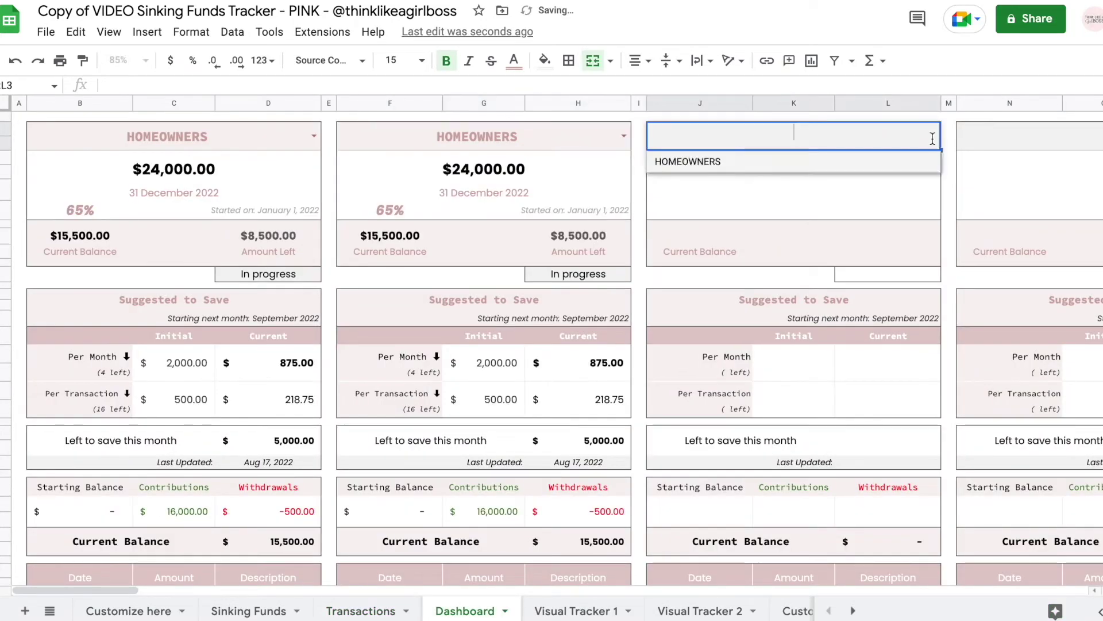
{"action": "left_click", "coordinate": [703, 163]}
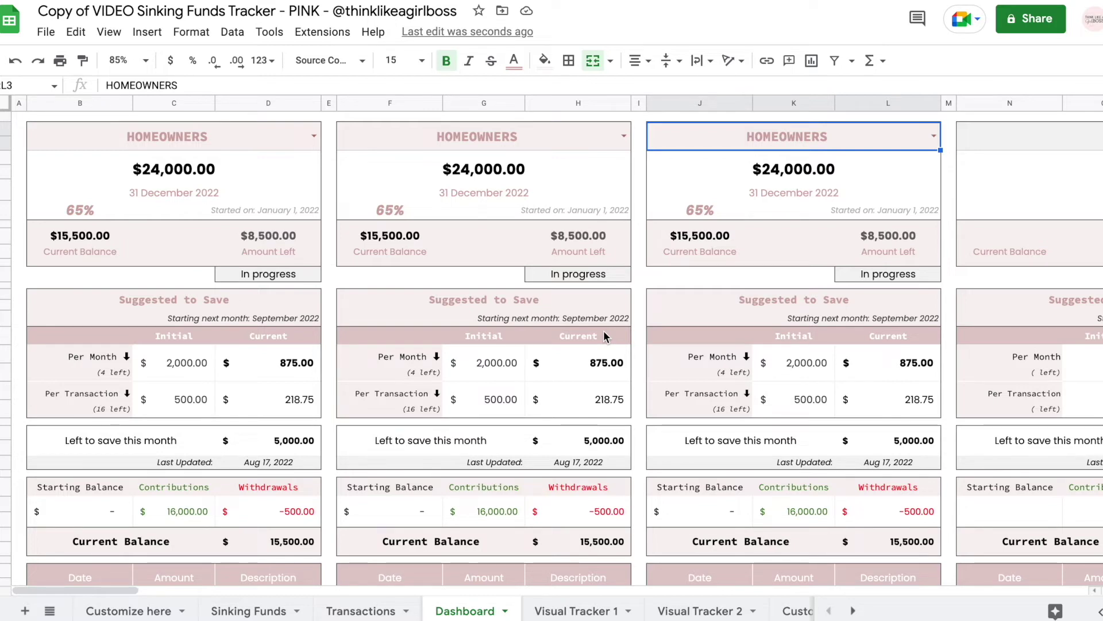
Clear the fund from the middle Dashboard card, leaving it empty.
{"action": "left_click", "coordinate": [519, 146]}
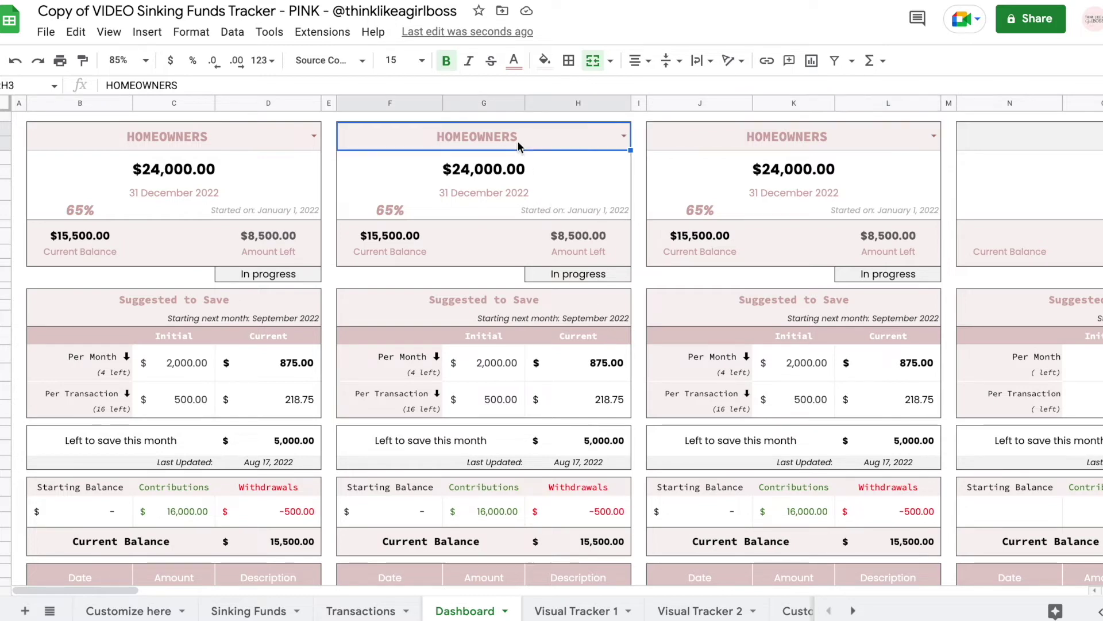
{"action": "key", "text": "Delete"}
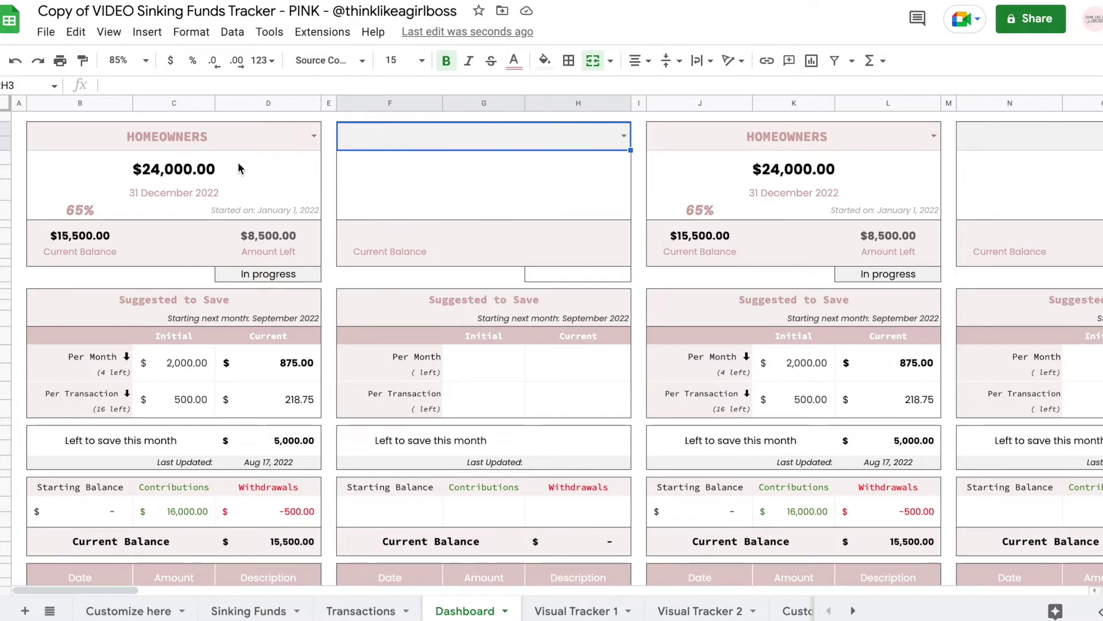
{"action": "left_click", "coordinate": [313, 136]}
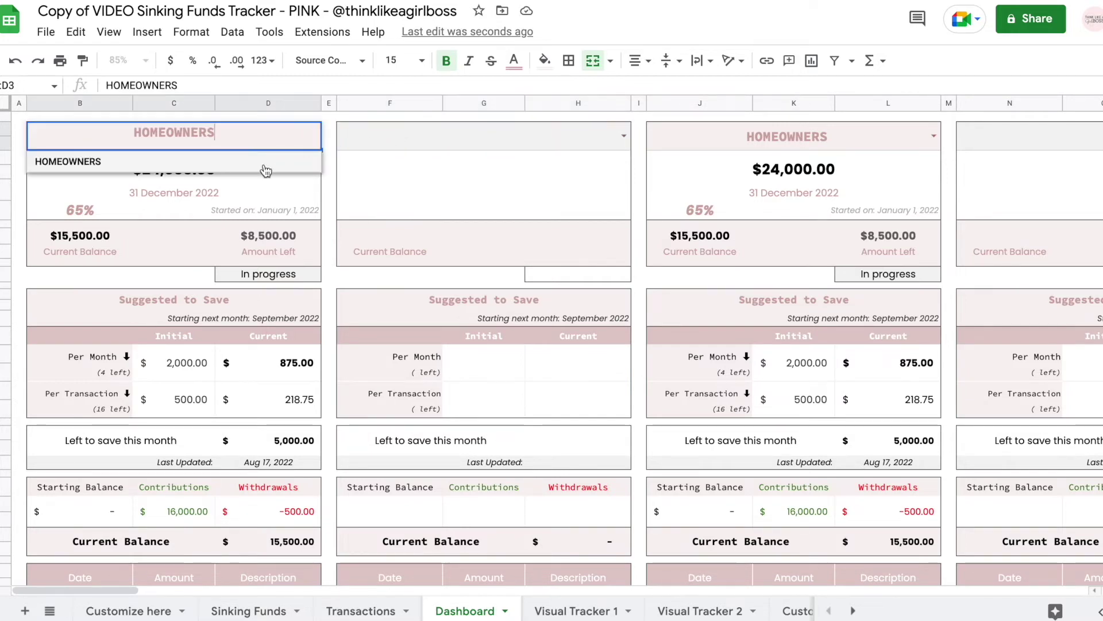
{"action": "left_click", "coordinate": [325, 137]}
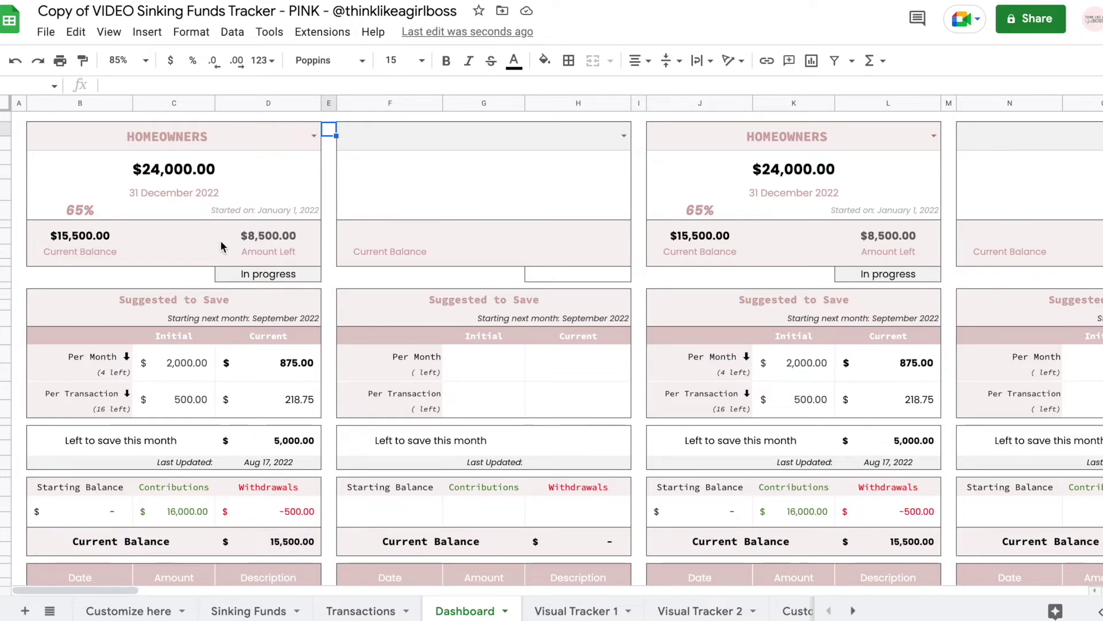
{"action": "scroll", "coordinate": [353, 246], "scroll_direction": "down", "scroll_amount": 1}
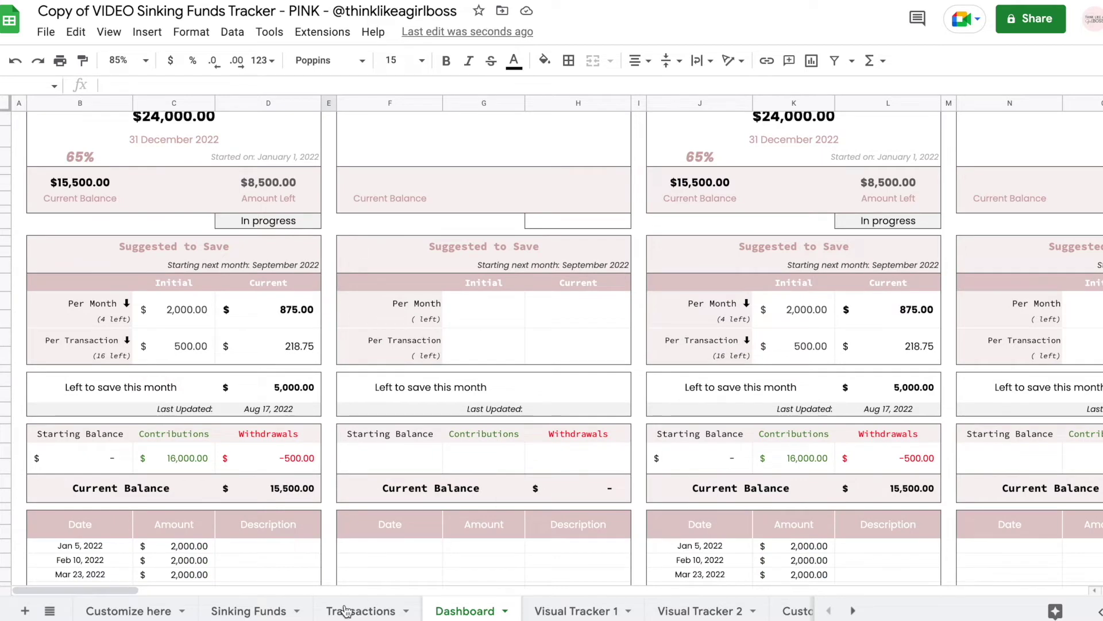
{"action": "left_click", "coordinate": [248, 611]}
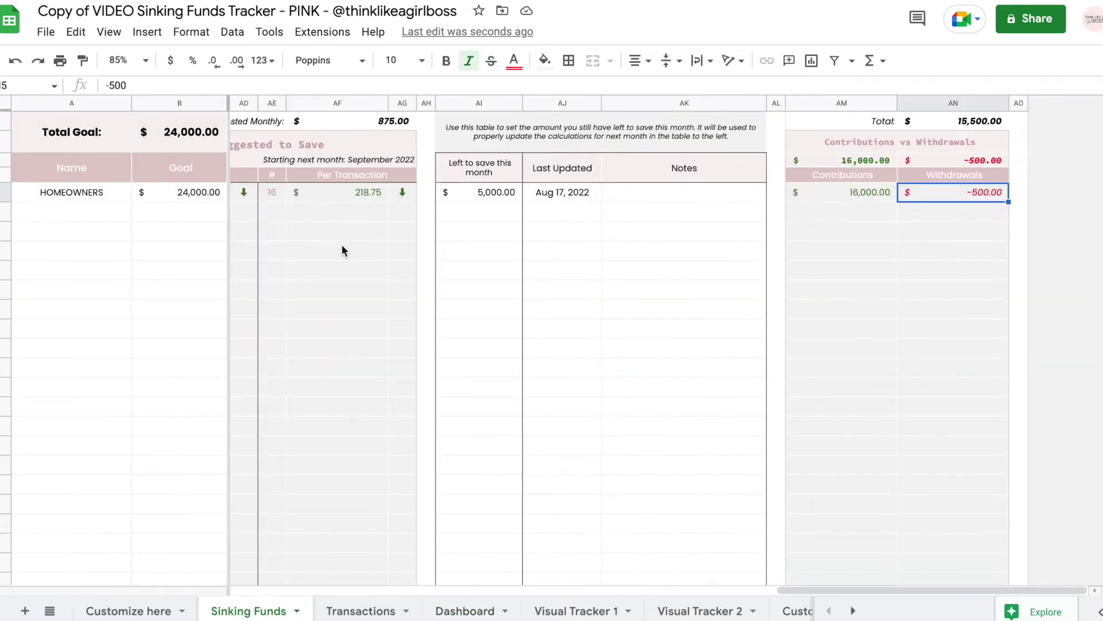
{"action": "left_click", "coordinate": [632, 192]}
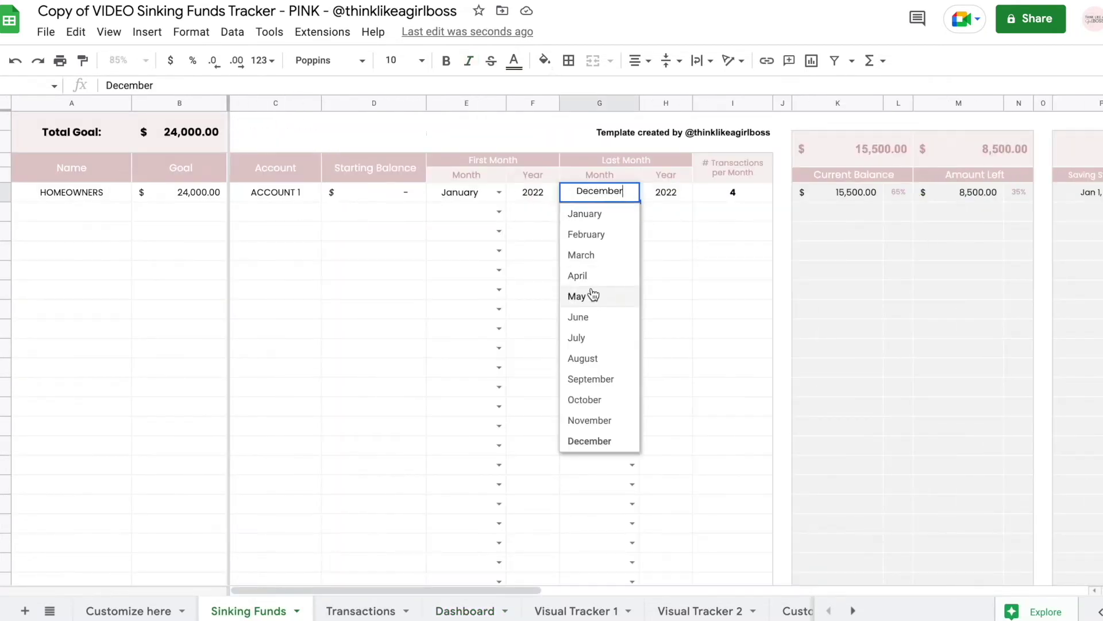
{"action": "left_click", "coordinate": [591, 296]}
{"action": "left_click", "coordinate": [465, 610]}
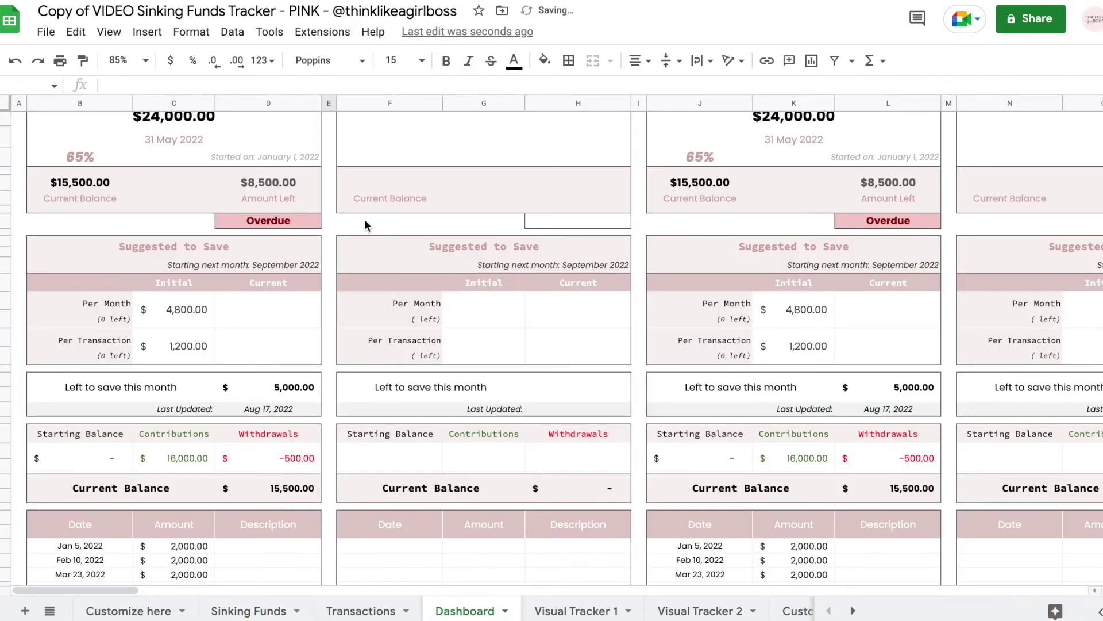
{"action": "scroll", "coordinate": [345, 258], "scroll_direction": "up", "scroll_amount": 1}
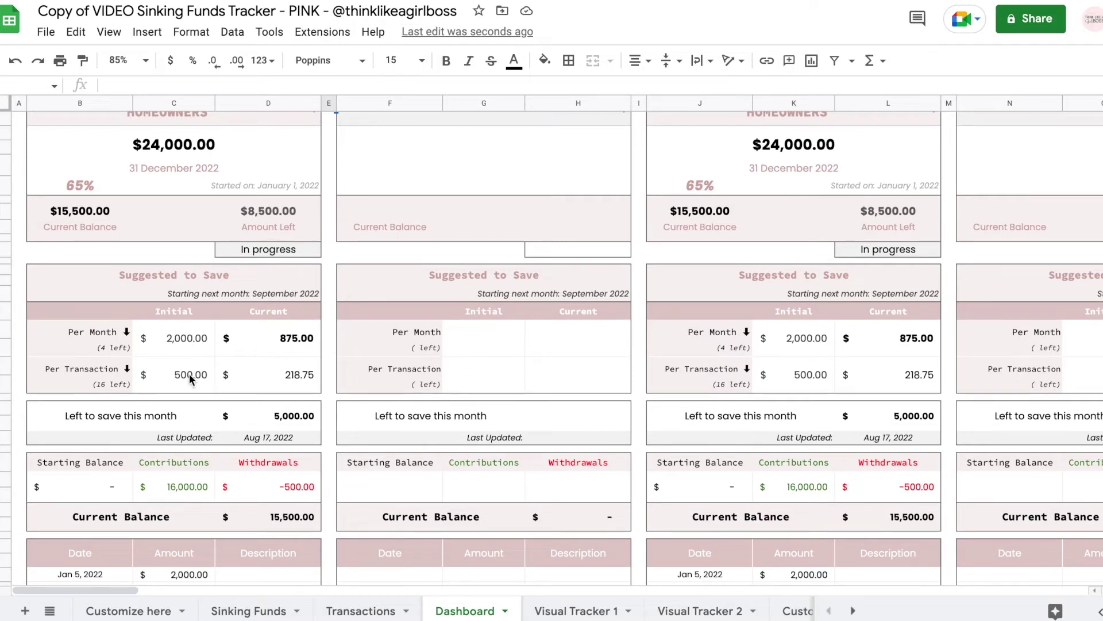
{"action": "left_click", "coordinate": [92, 333]}
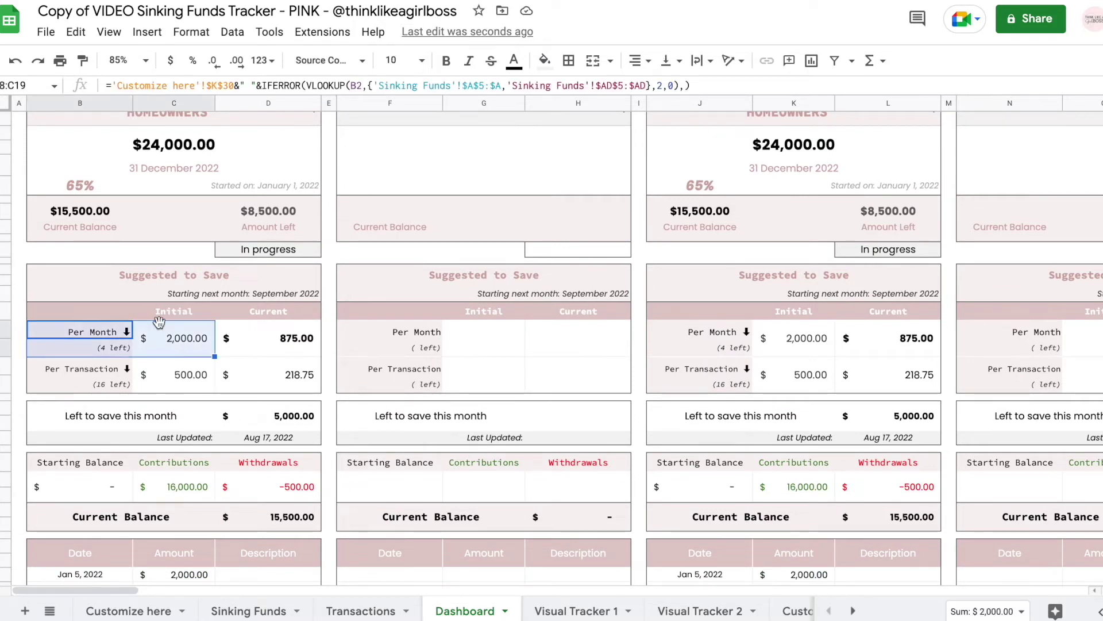
{"action": "left_click", "coordinate": [162, 345]}
{"action": "left_click", "coordinate": [306, 340]}
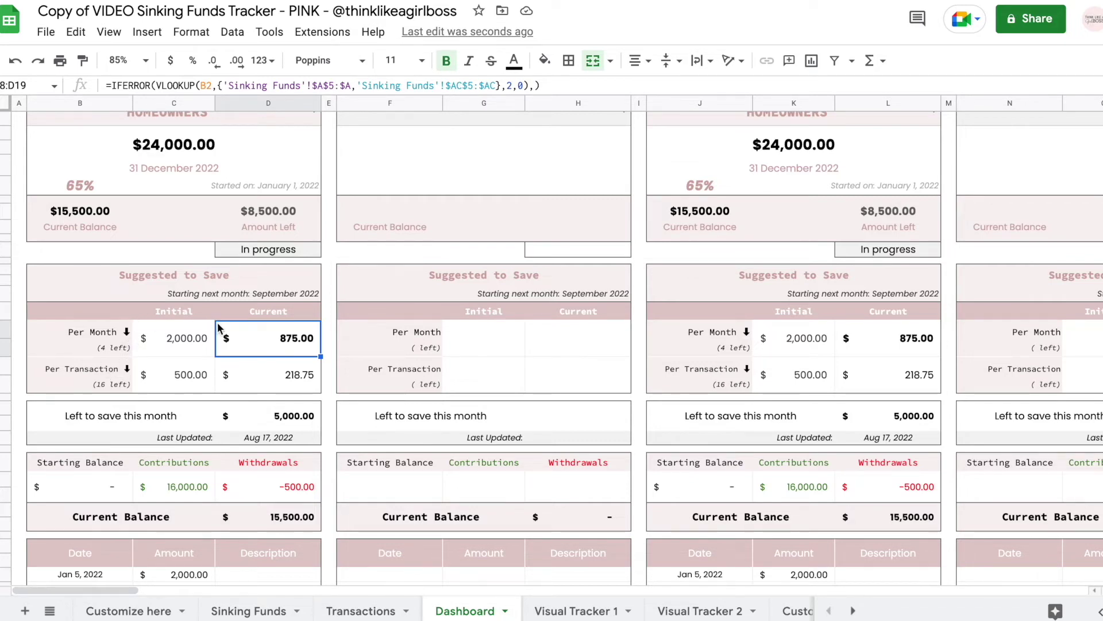
{"action": "left_click", "coordinate": [175, 377]}
{"action": "left_click", "coordinate": [261, 378]}
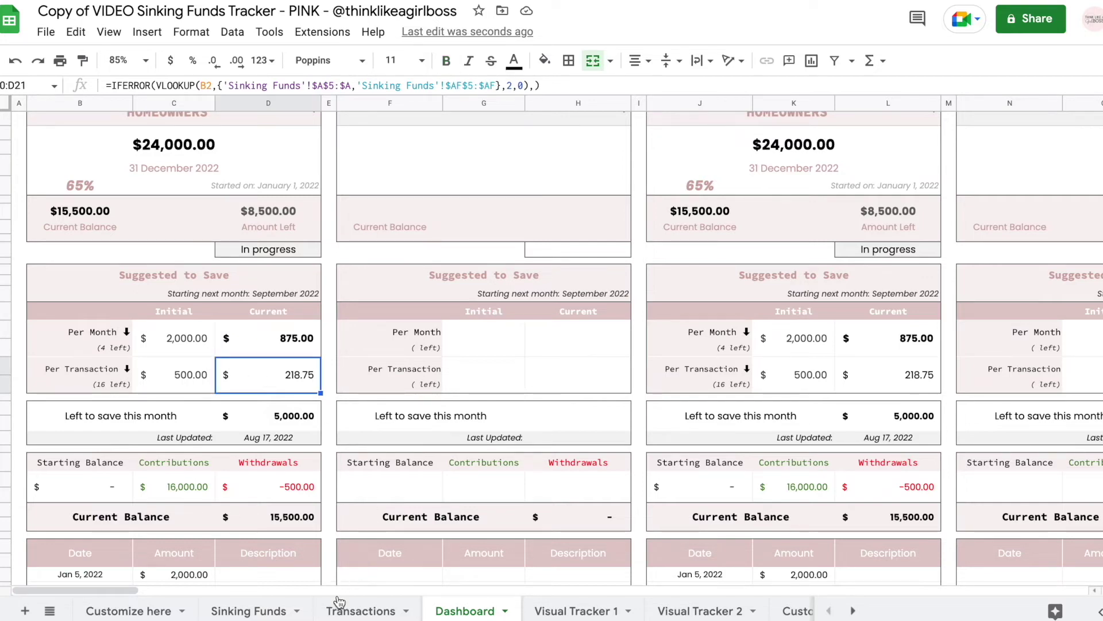
{"action": "scroll", "coordinate": [356, 357], "scroll_direction": "down", "scroll_amount": 2}
{"action": "left_click", "coordinate": [298, 335]}
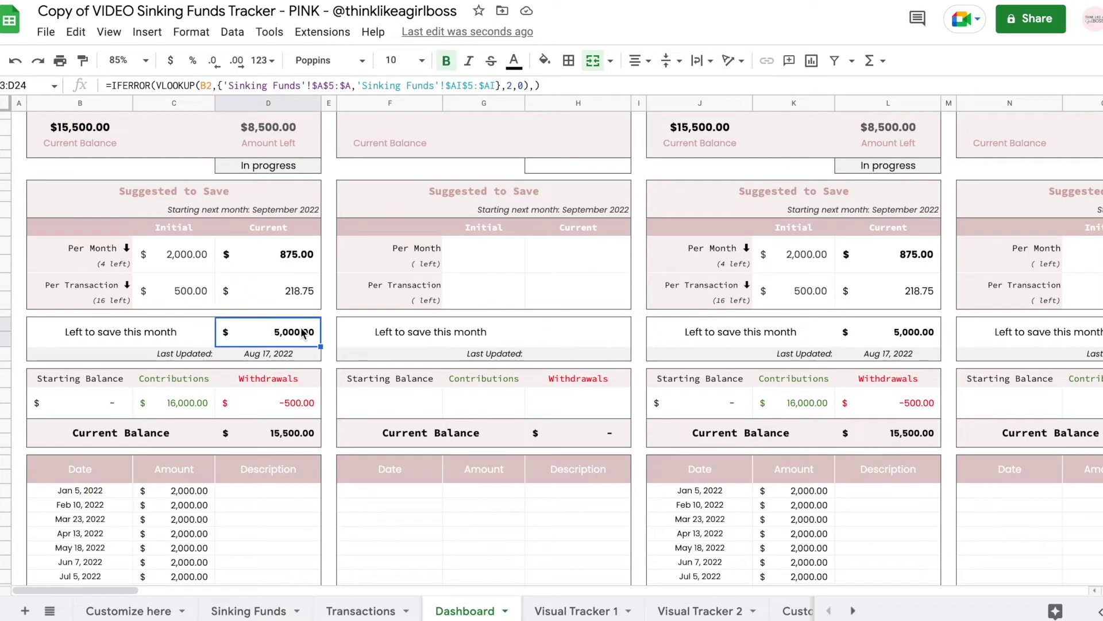
{"action": "left_click", "coordinate": [289, 355]}
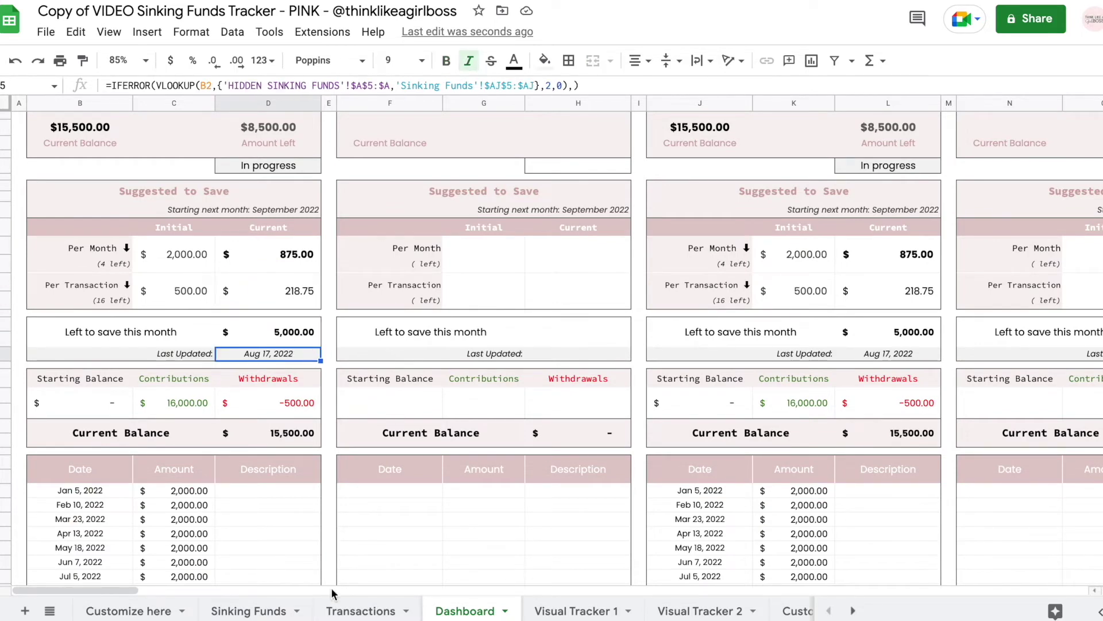
{"action": "left_click", "coordinate": [340, 608]}
{"action": "left_click", "coordinate": [224, 610]}
{"action": "left_click", "coordinate": [88, 396]}
{"action": "key", "text": "Right"}
{"action": "left_click", "coordinate": [269, 402]}
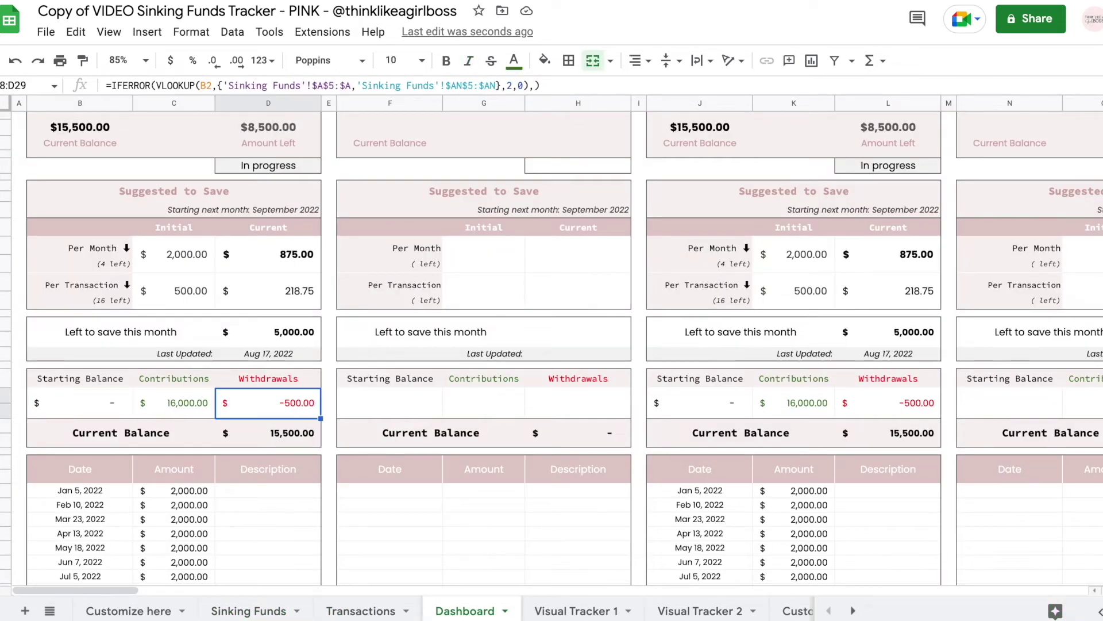
{"action": "left_click", "coordinate": [268, 433]}
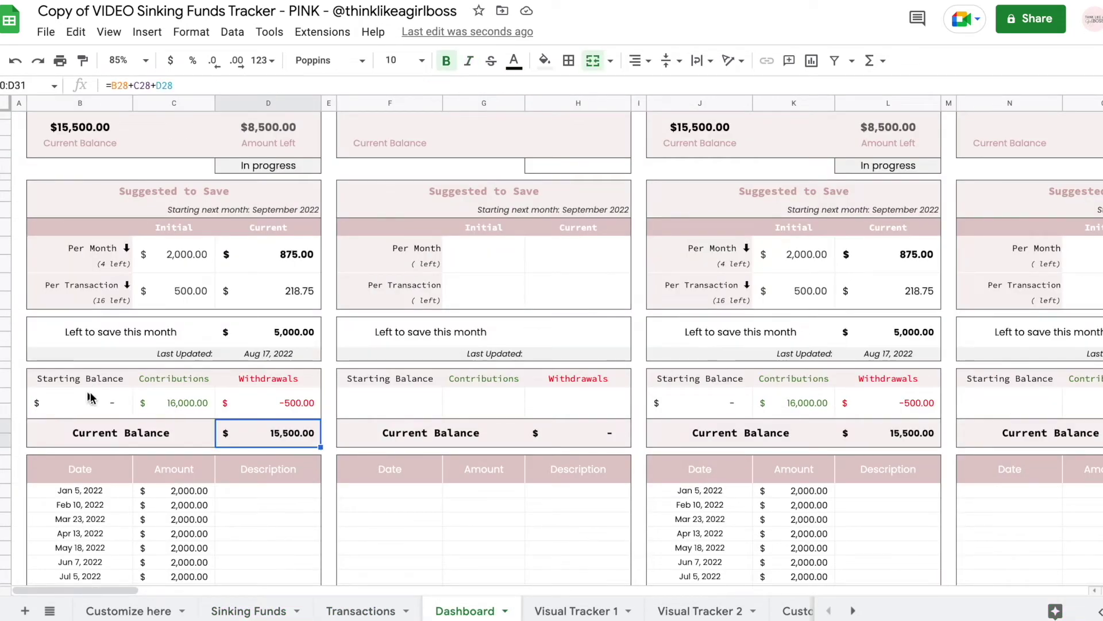
{"action": "scroll", "coordinate": [733, 284], "scroll_direction": "up", "scroll_amount": 2}
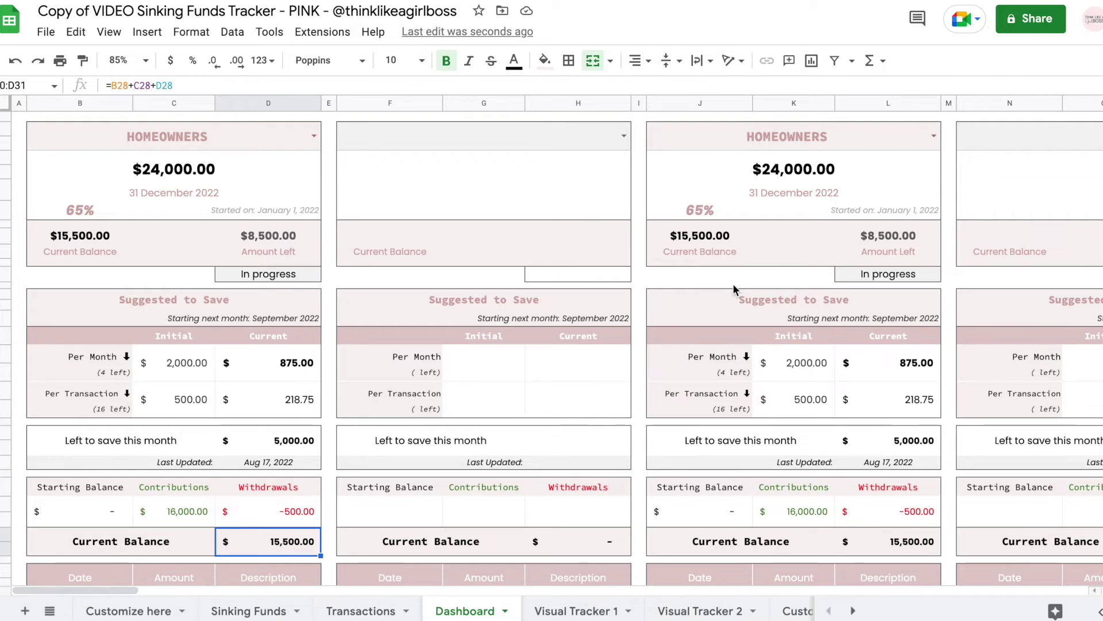
{"action": "right_click", "coordinate": [454, 614]}
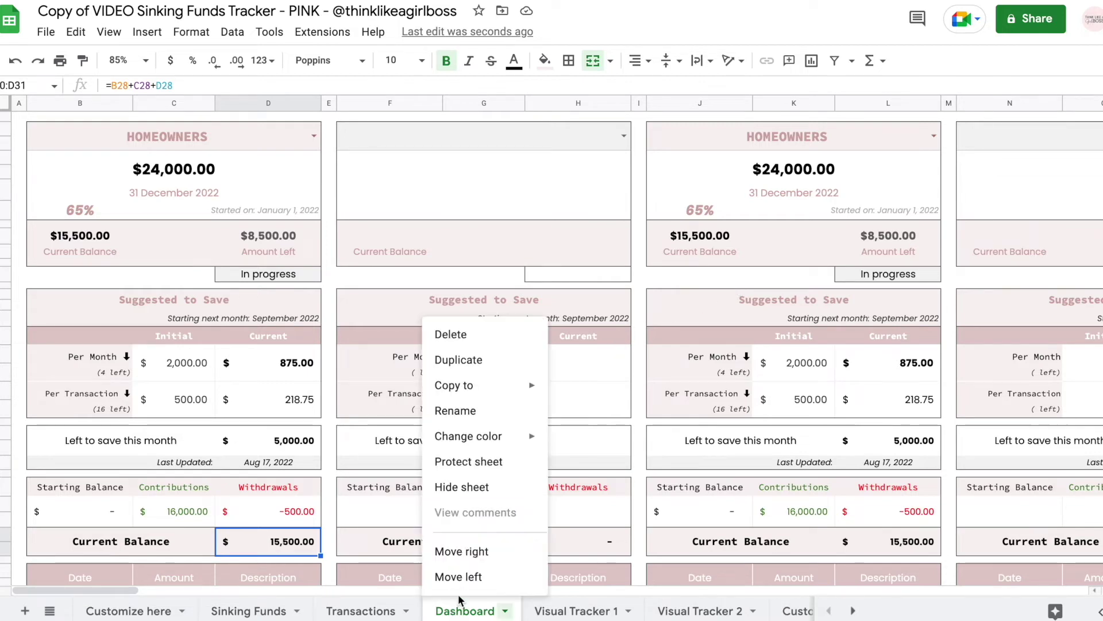
{"action": "left_click", "coordinate": [488, 362]}
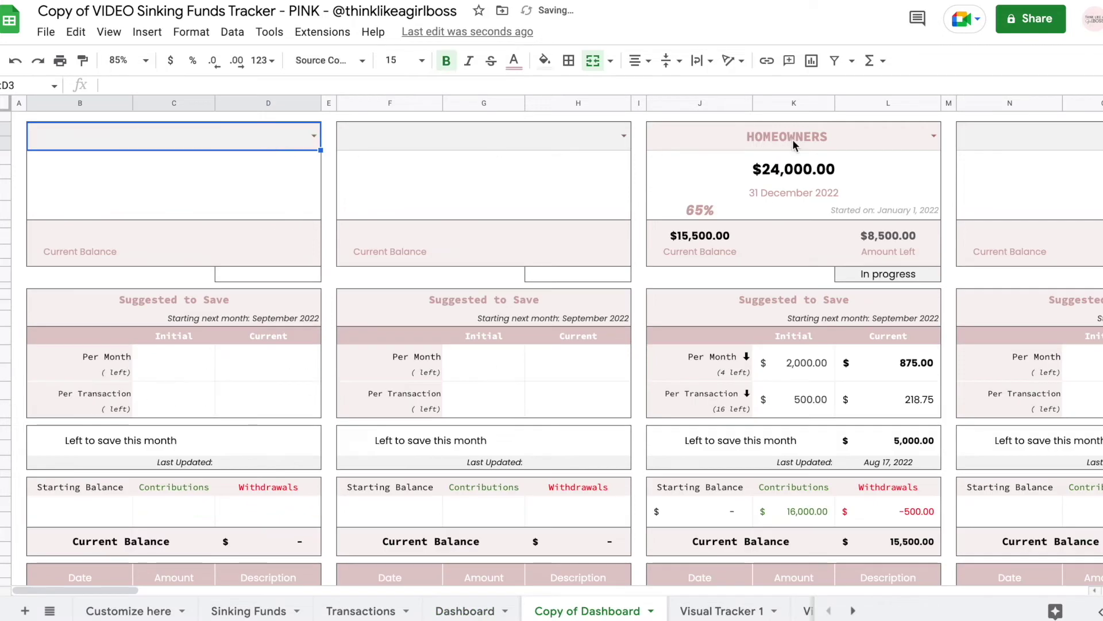
{"action": "left_click", "coordinate": [787, 137]}
{"action": "key", "text": "Delete"}
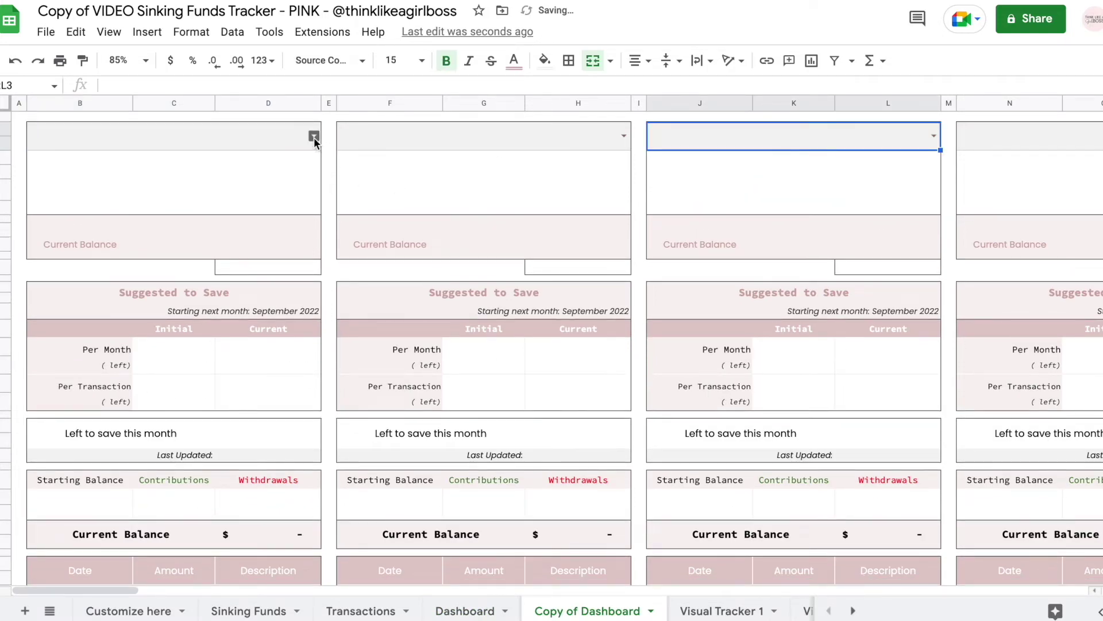
{"action": "left_click", "coordinate": [314, 137]}
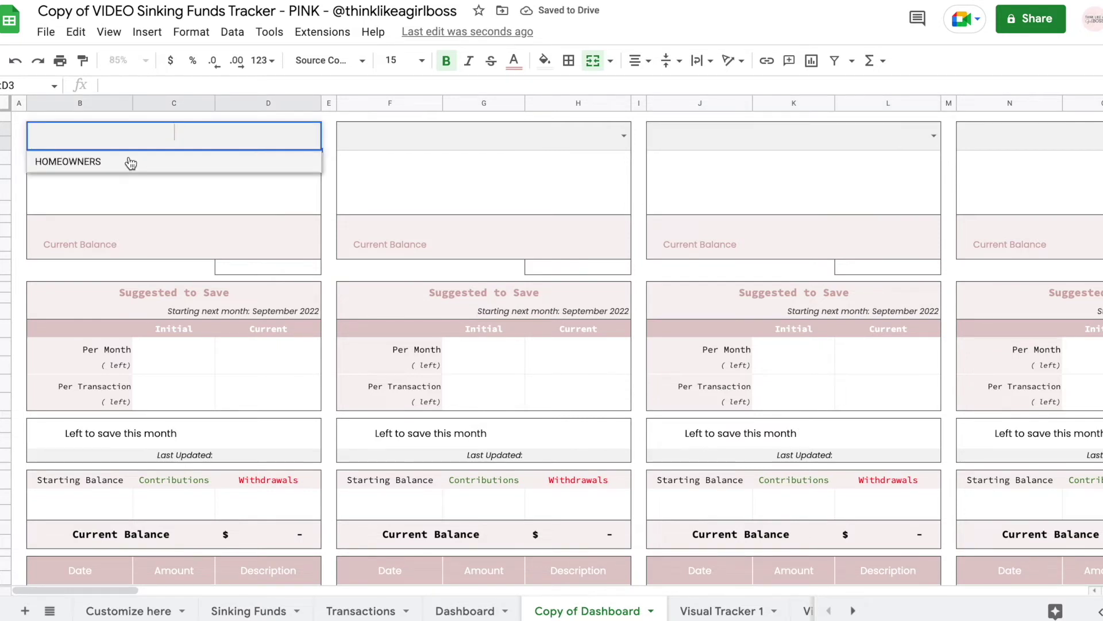
{"action": "left_click", "coordinate": [129, 162]}
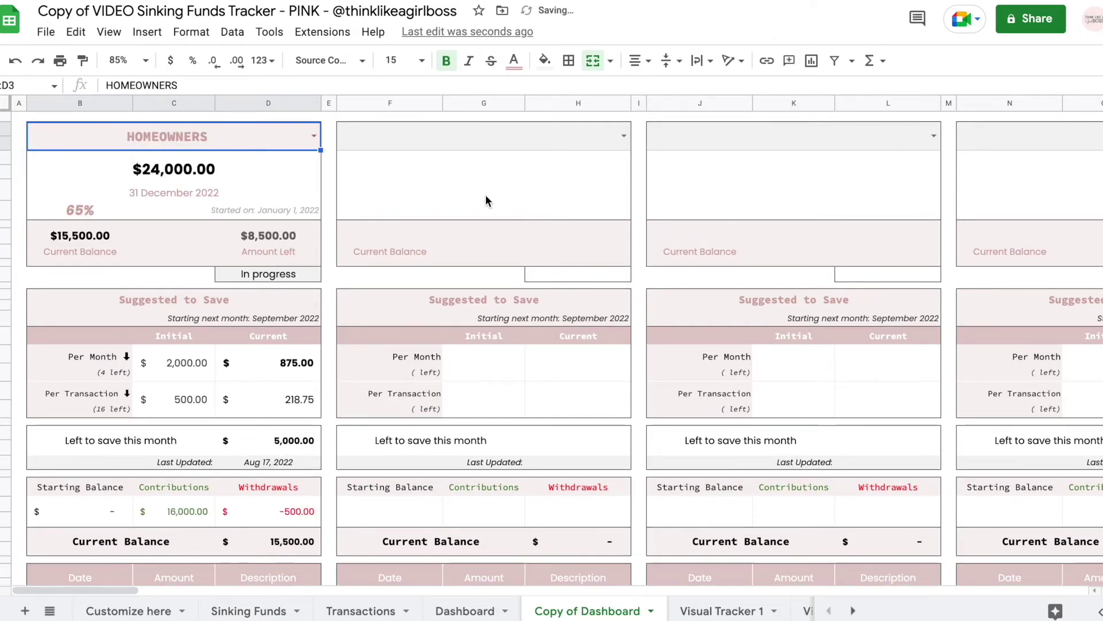
{"action": "double_click", "coordinate": [559, 612]}
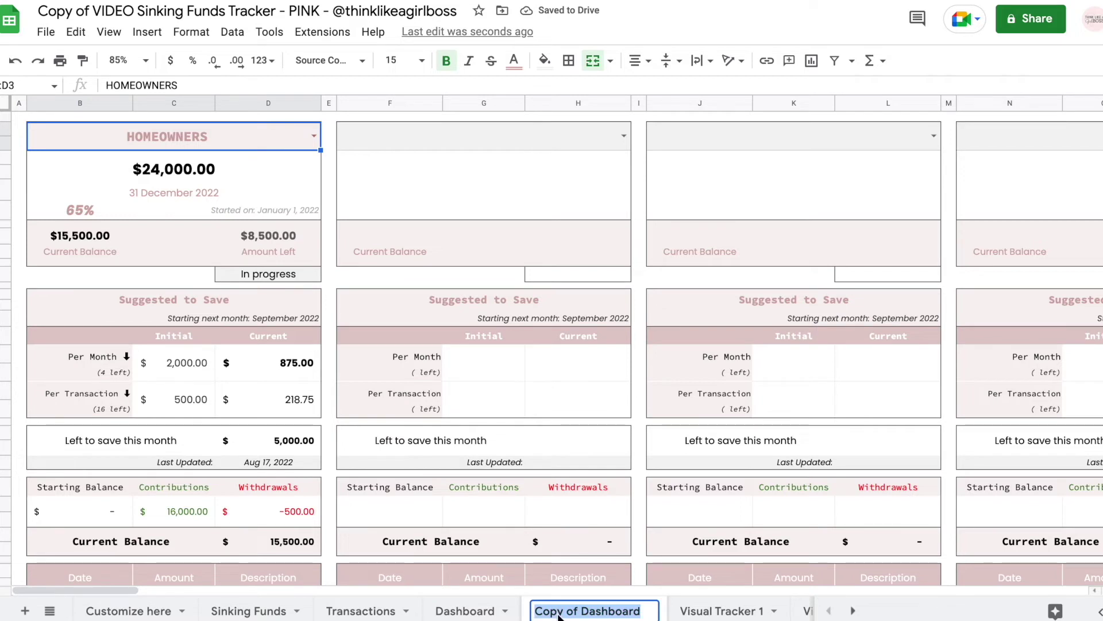
{"action": "key", "text": "BackSpace"}
{"action": "type", "text": "NT"}
{"action": "key", "text": "Return"}
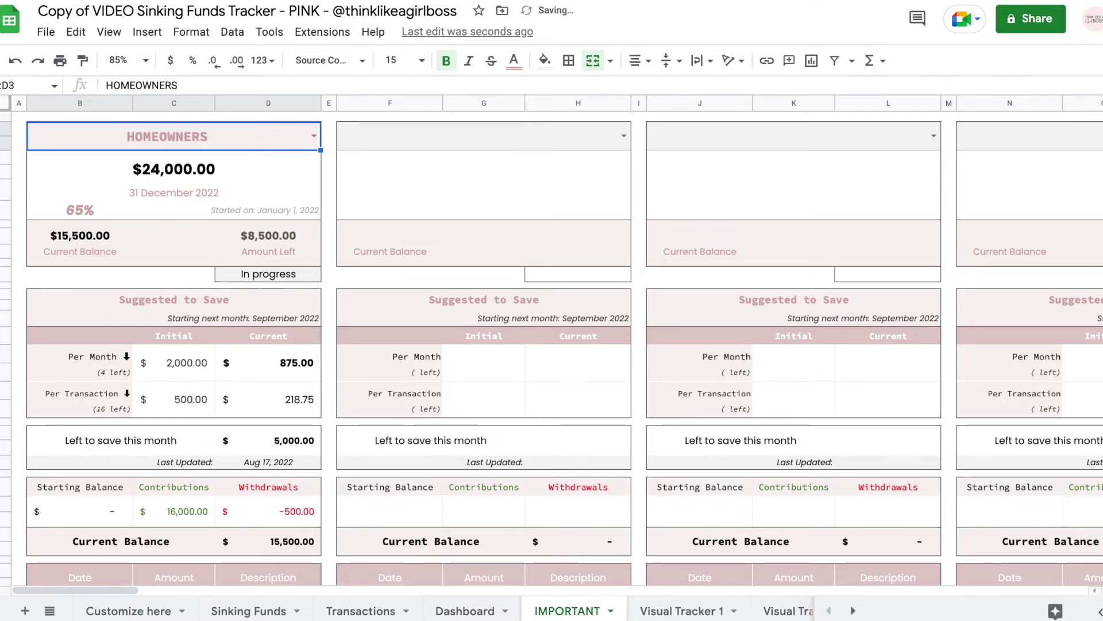
{"action": "right_click", "coordinate": [574, 606]}
{"action": "left_click", "coordinate": [609, 367]}
{"action": "left_click", "coordinate": [722, 342]}
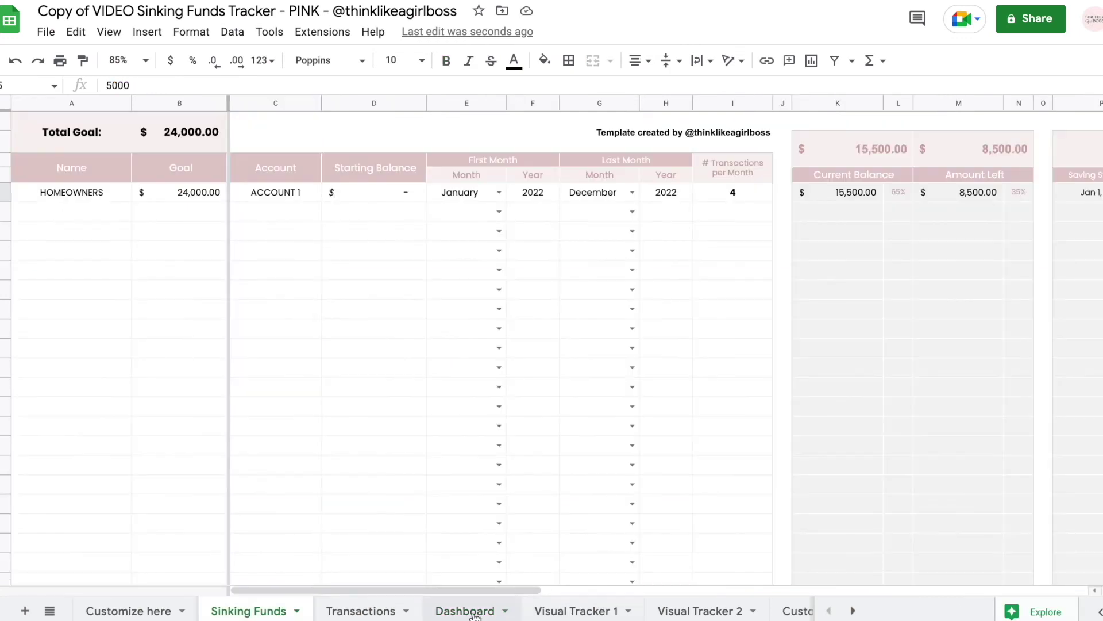
{"action": "left_click", "coordinate": [470, 613]}
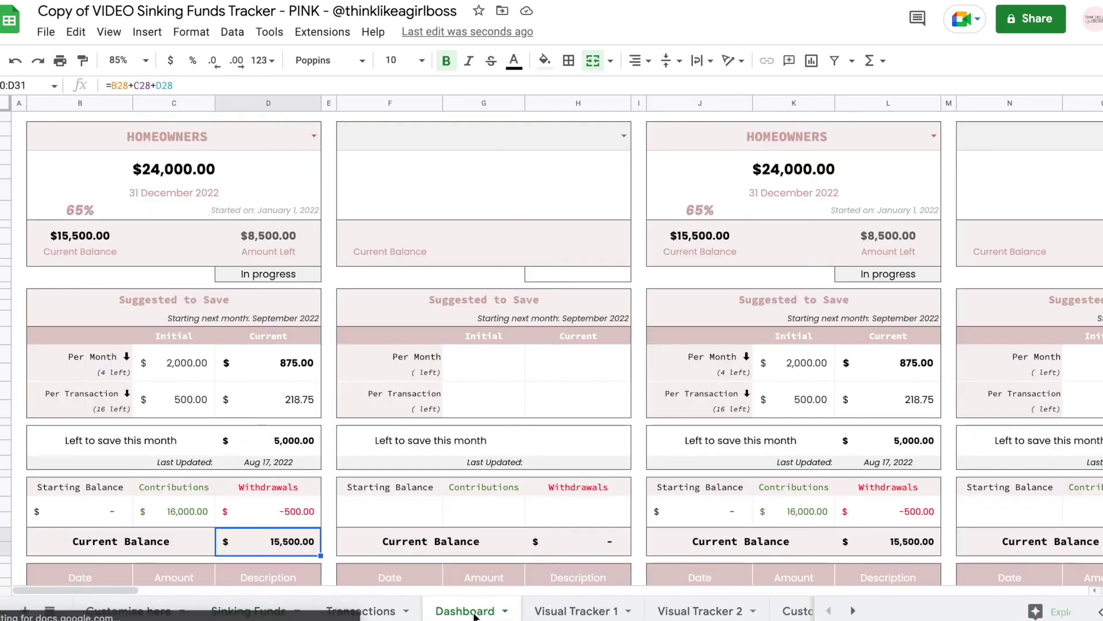
Choose HOMEOWNERS for the first Visual Tracker 1 tracker and inspect its spaces value and heart grid.
{"action": "left_click", "coordinate": [577, 610]}
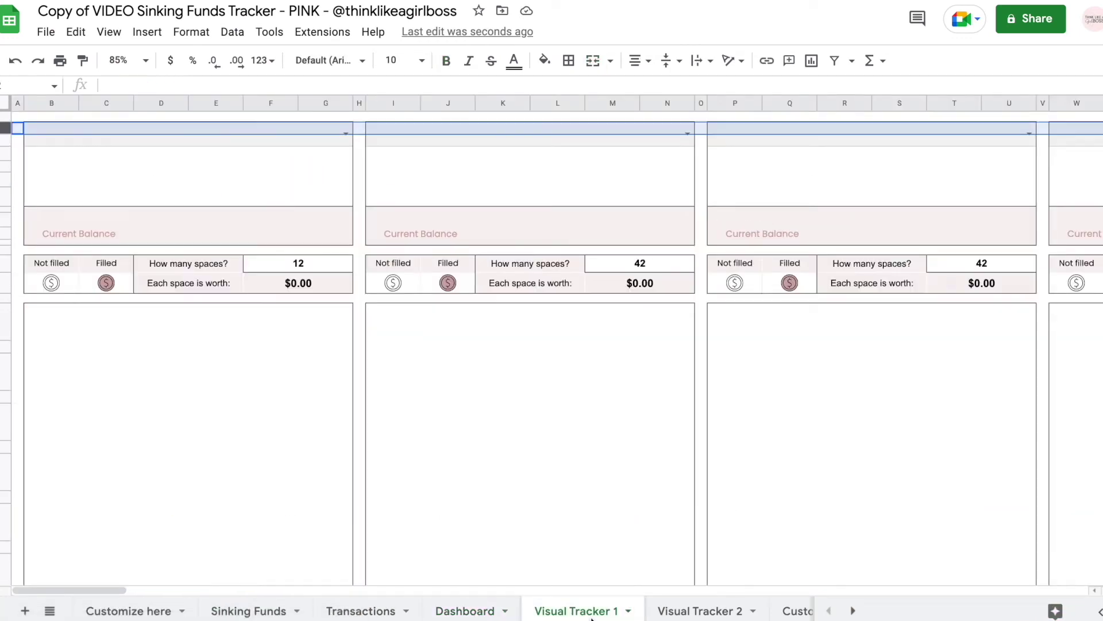
{"action": "left_click", "coordinate": [559, 479]}
{"action": "left_click", "coordinate": [344, 133]}
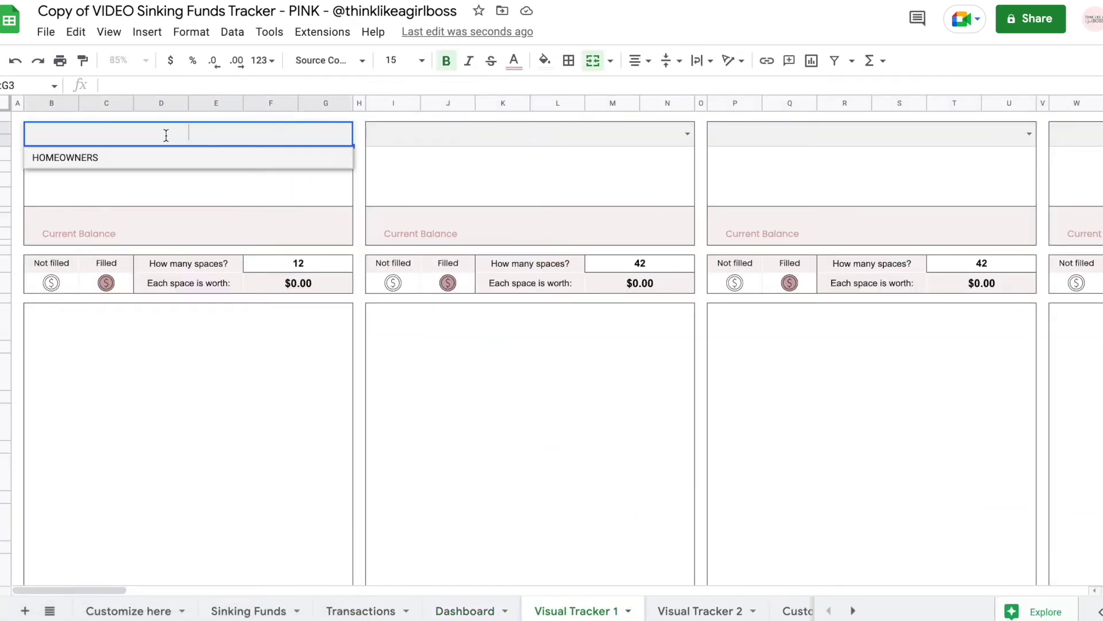
{"action": "left_click", "coordinate": [106, 158]}
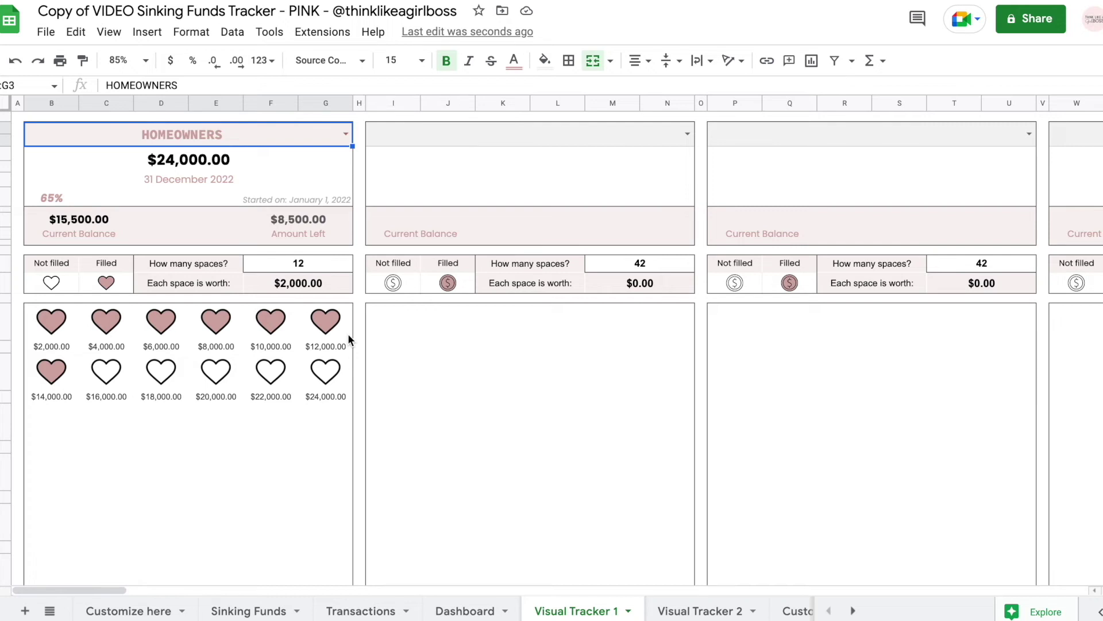
{"action": "left_click", "coordinate": [296, 268]}
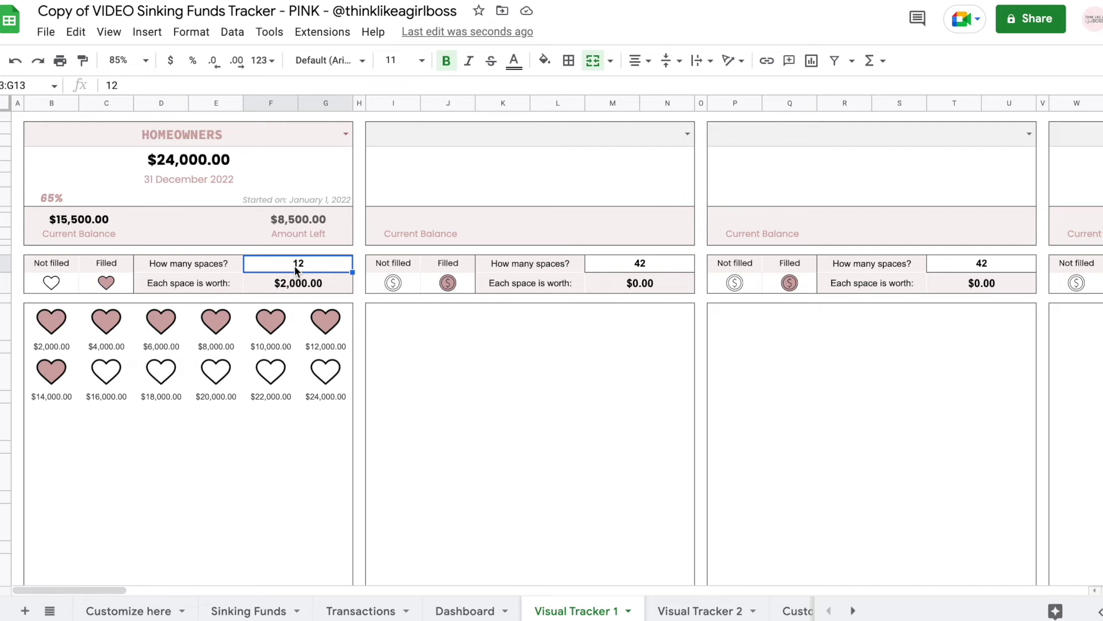
{"action": "left_click_drag", "start_coordinate": [52, 313], "coordinate": [349, 485]}
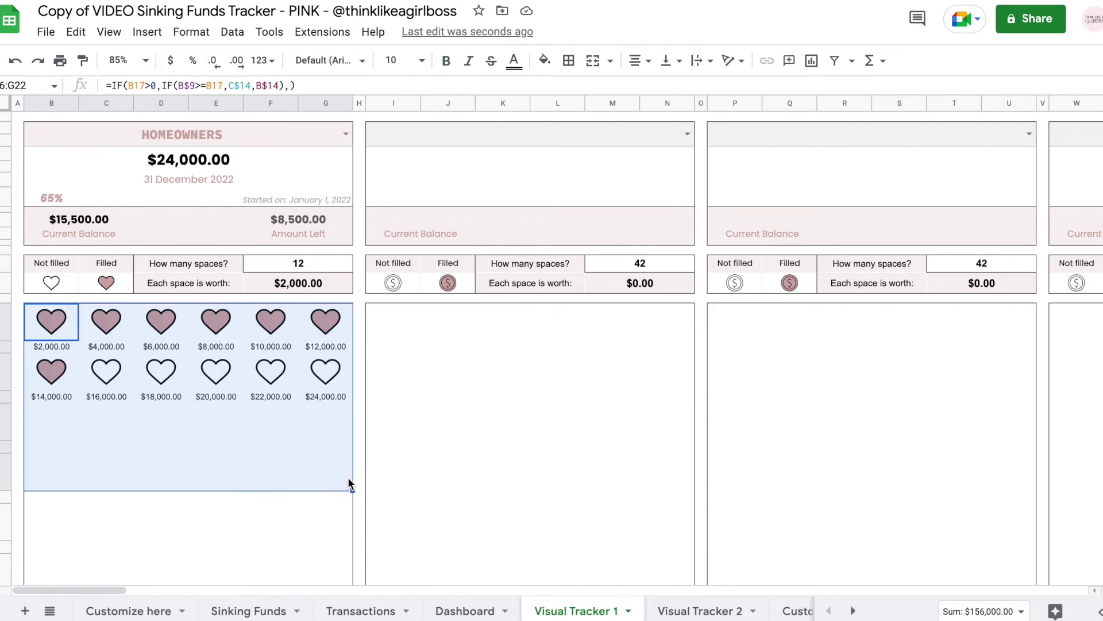
{"action": "left_click", "coordinate": [409, 414]}
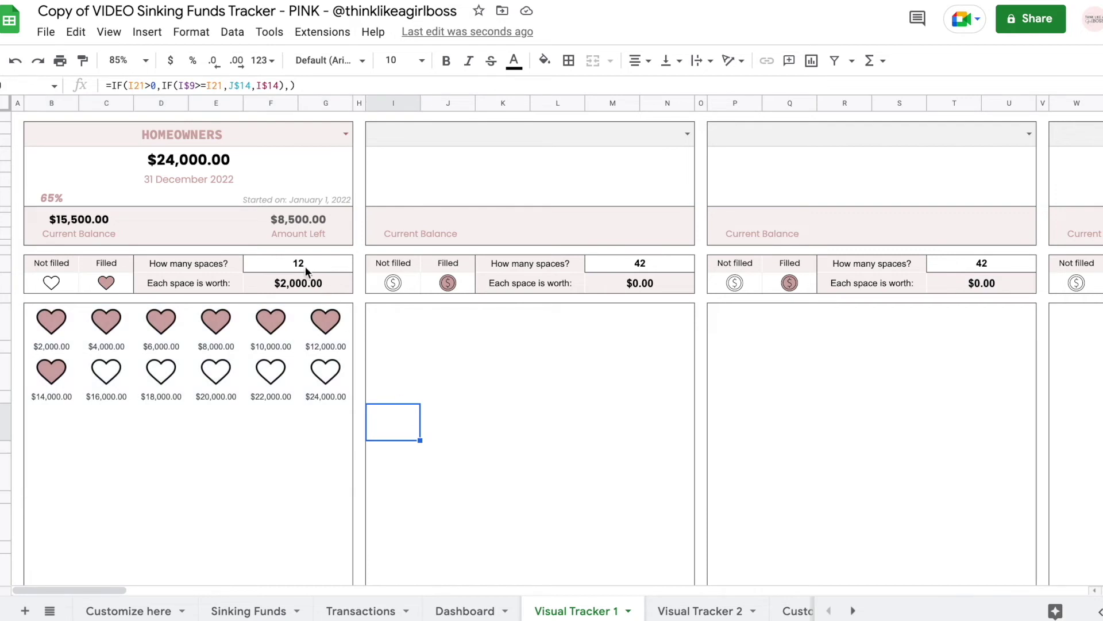
Change the HOMEOWNERS heart tracker to 24 spaces worth $1,000.00 each.
{"action": "left_click", "coordinate": [300, 264]}
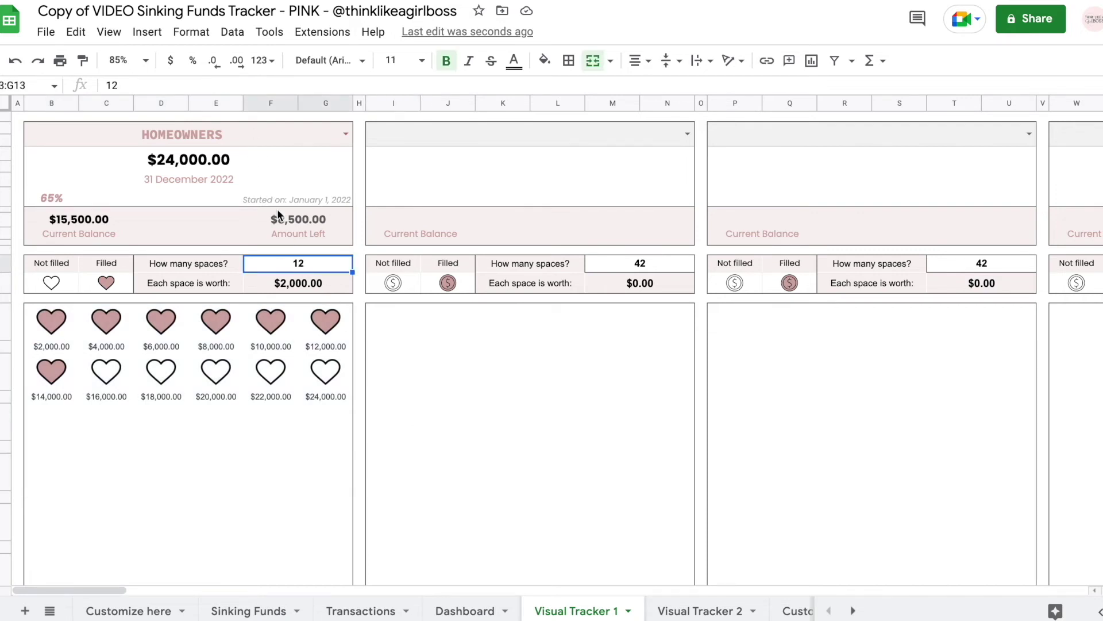
{"action": "type", "text": "24"}
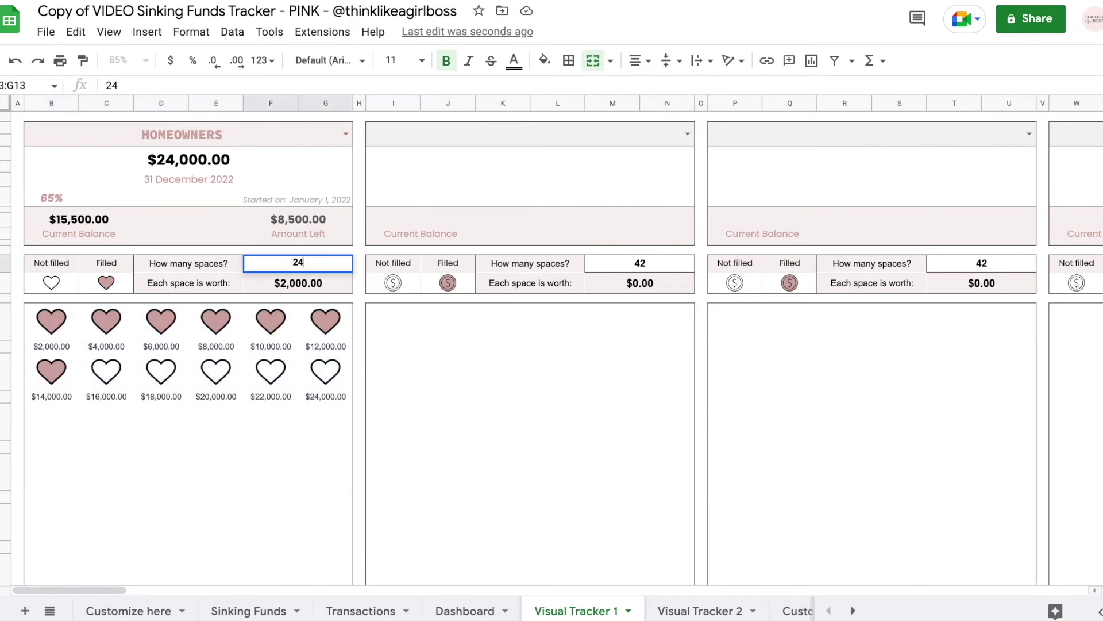
{"action": "key", "text": "Return"}
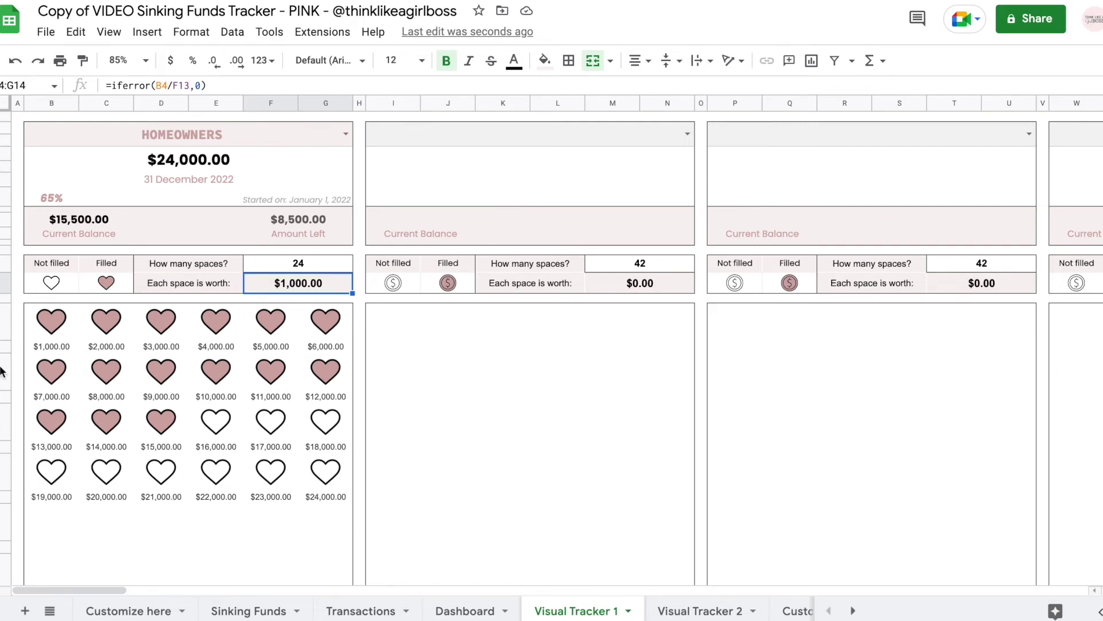
{"action": "left_click", "coordinate": [677, 608]}
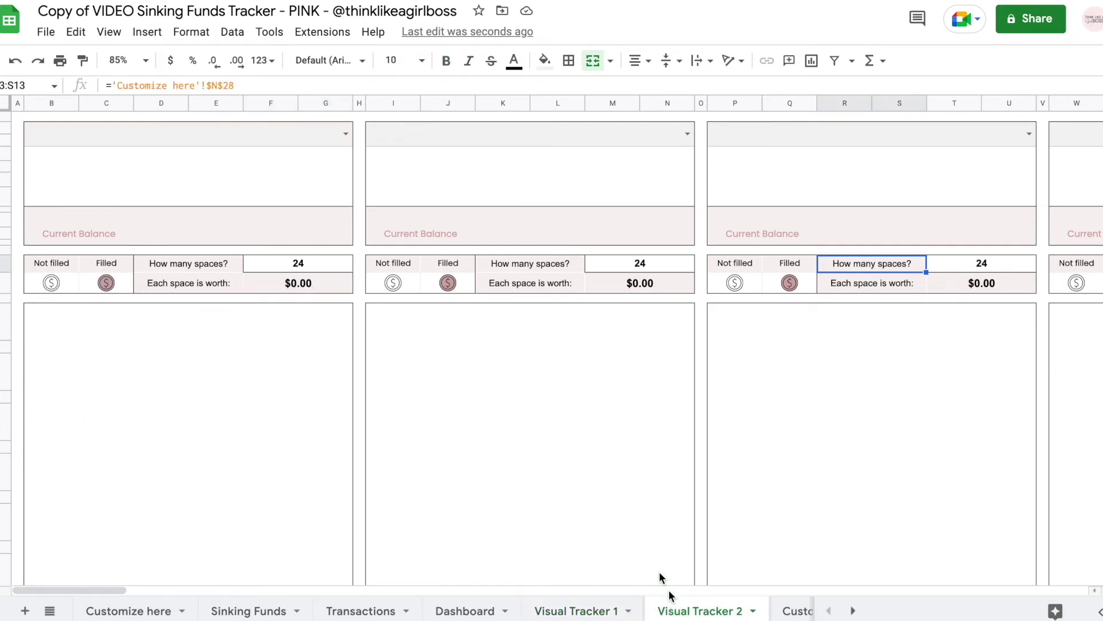
Reselect HOMEOWNERS for the first tracker and inspect the per-space worth formula.
{"action": "left_click", "coordinate": [345, 135]}
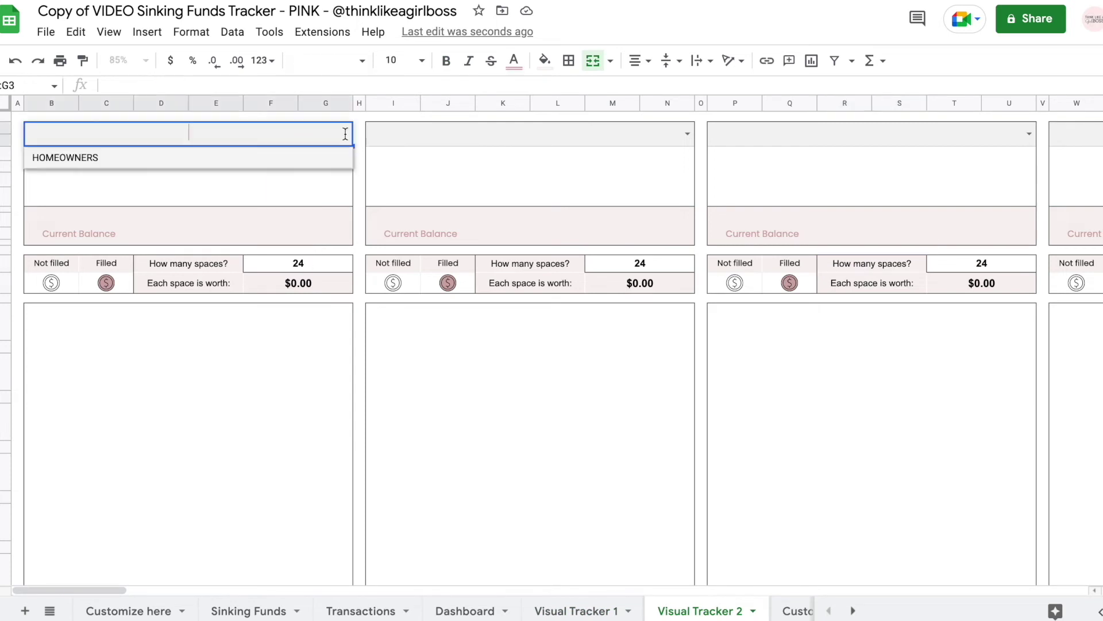
{"action": "left_click", "coordinate": [69, 161]}
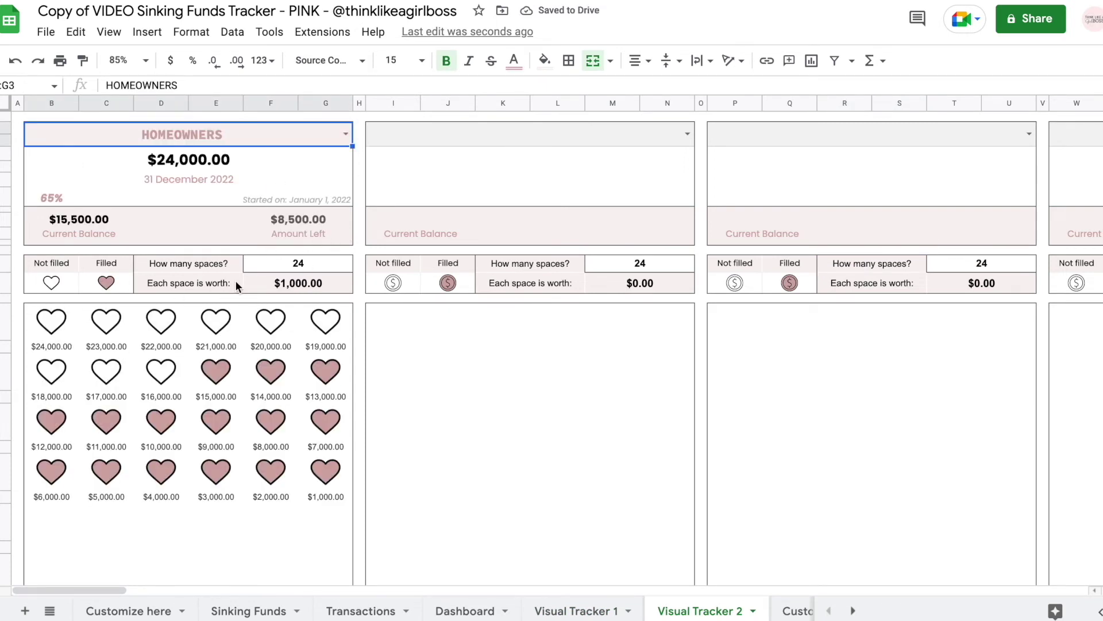
{"action": "left_click", "coordinate": [275, 283]}
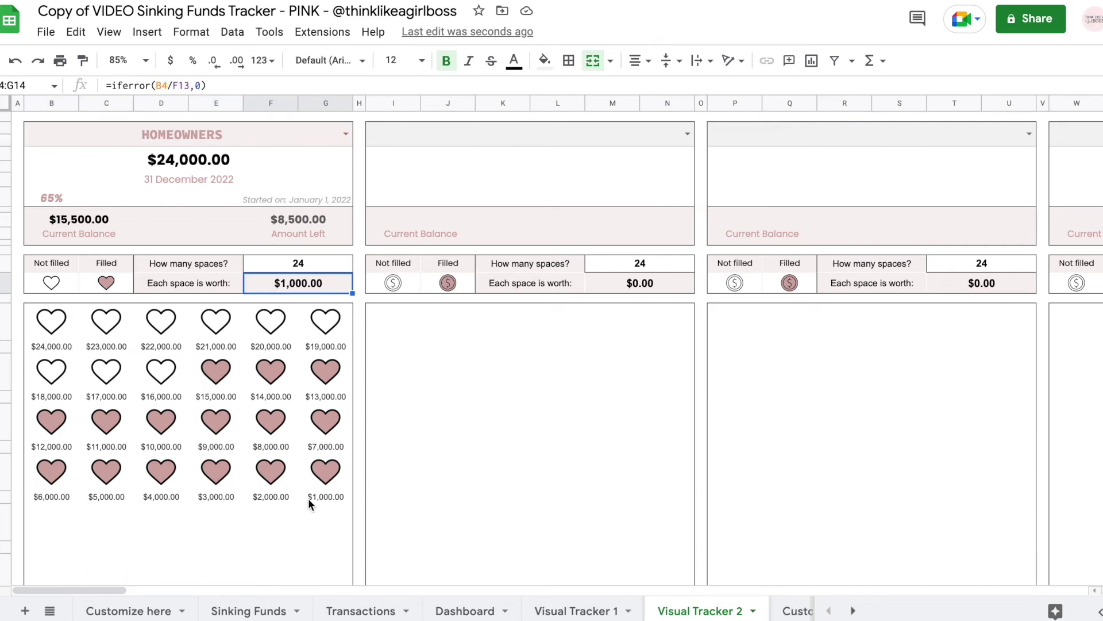
{"action": "left_click", "coordinate": [574, 608]}
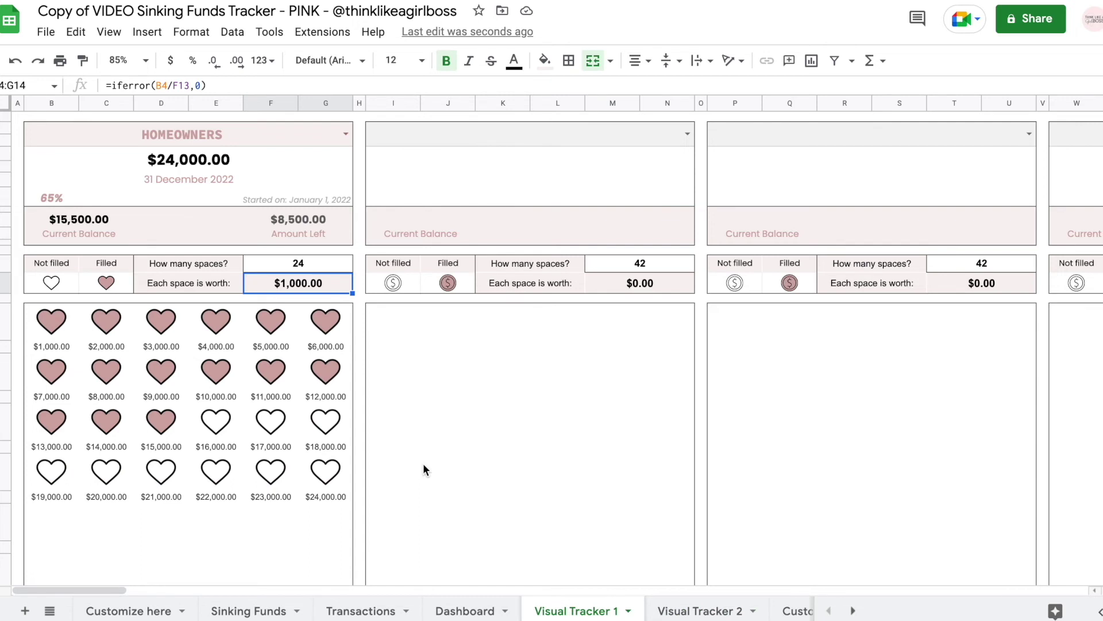
{"action": "left_click", "coordinate": [628, 610]}
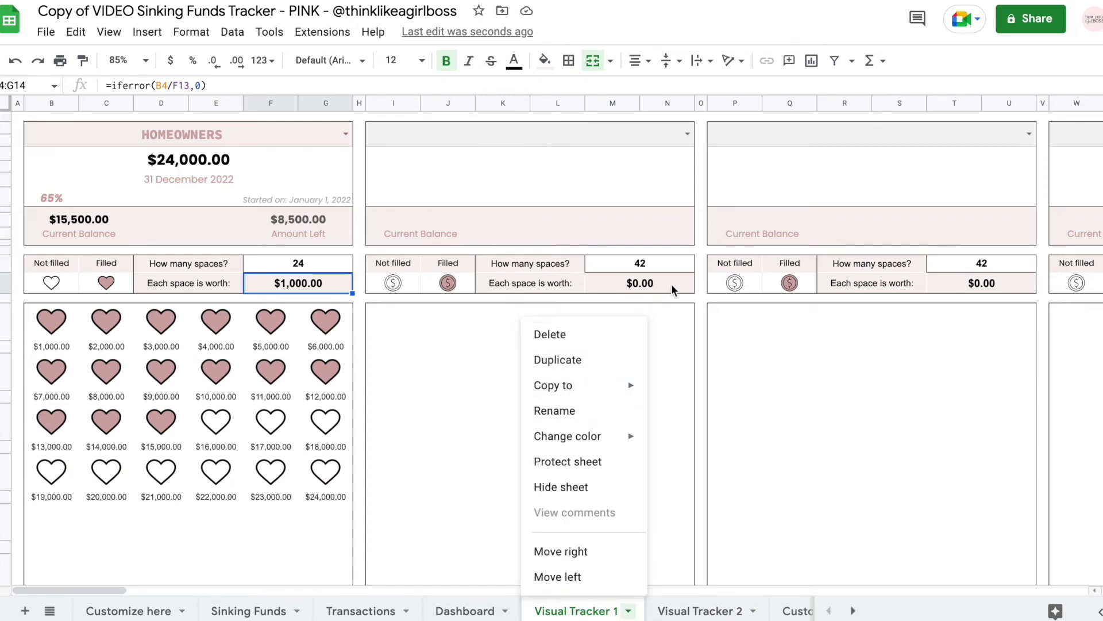
{"action": "left_click", "coordinate": [693, 258]}
Check the HOMEOWNERS tracker's 24 spaces and its heading on the Dashboard.
{"action": "left_click", "coordinate": [687, 134]}
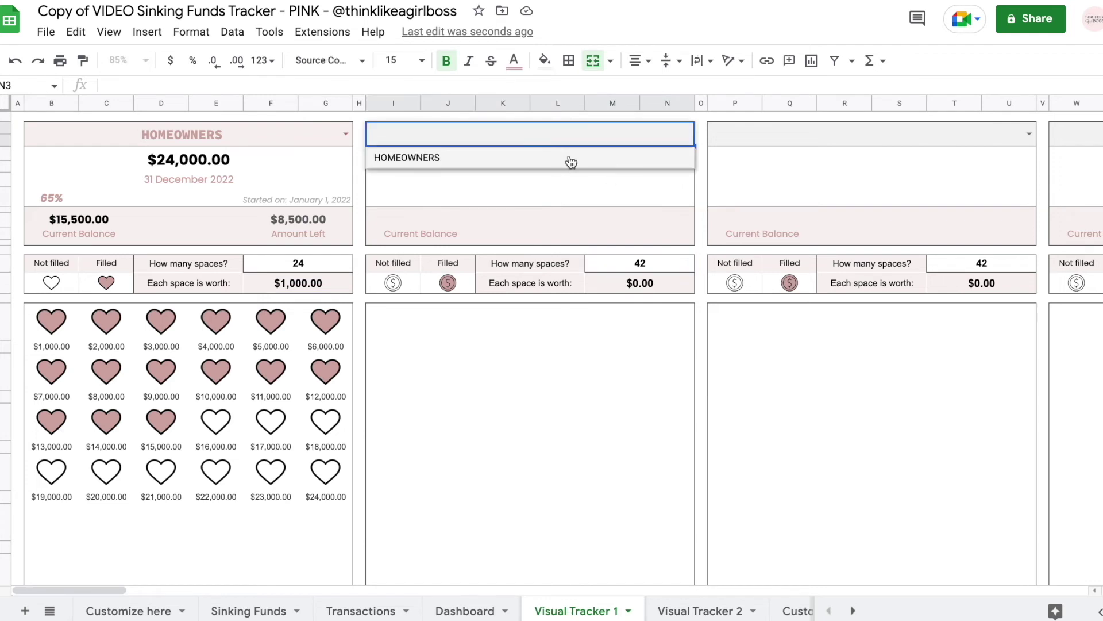
{"action": "left_click", "coordinate": [700, 197]}
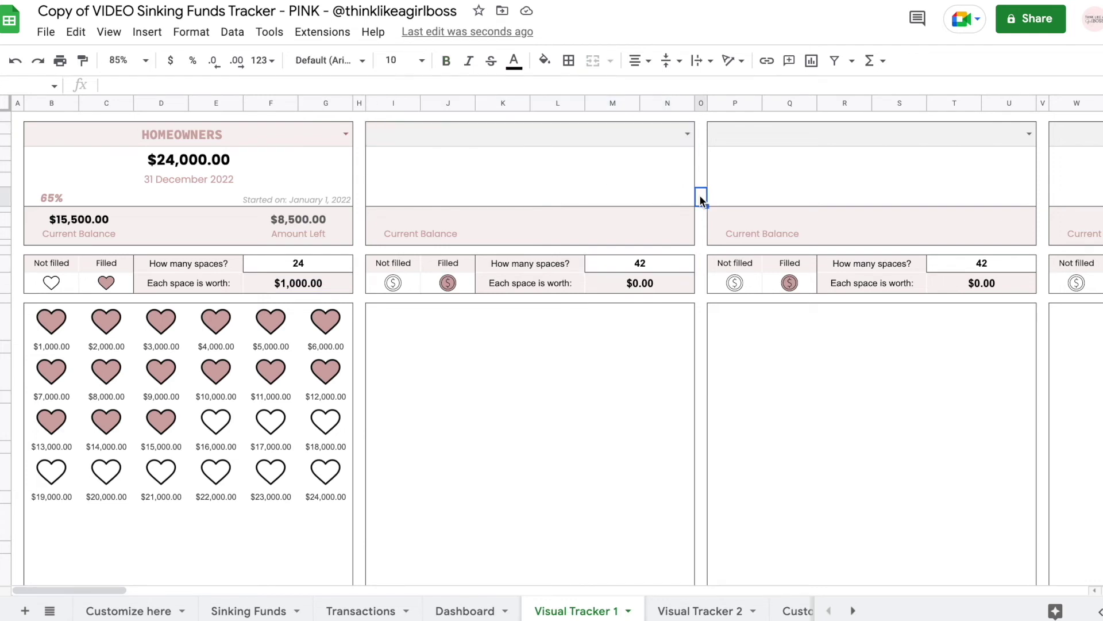
{"action": "left_click", "coordinate": [291, 132]}
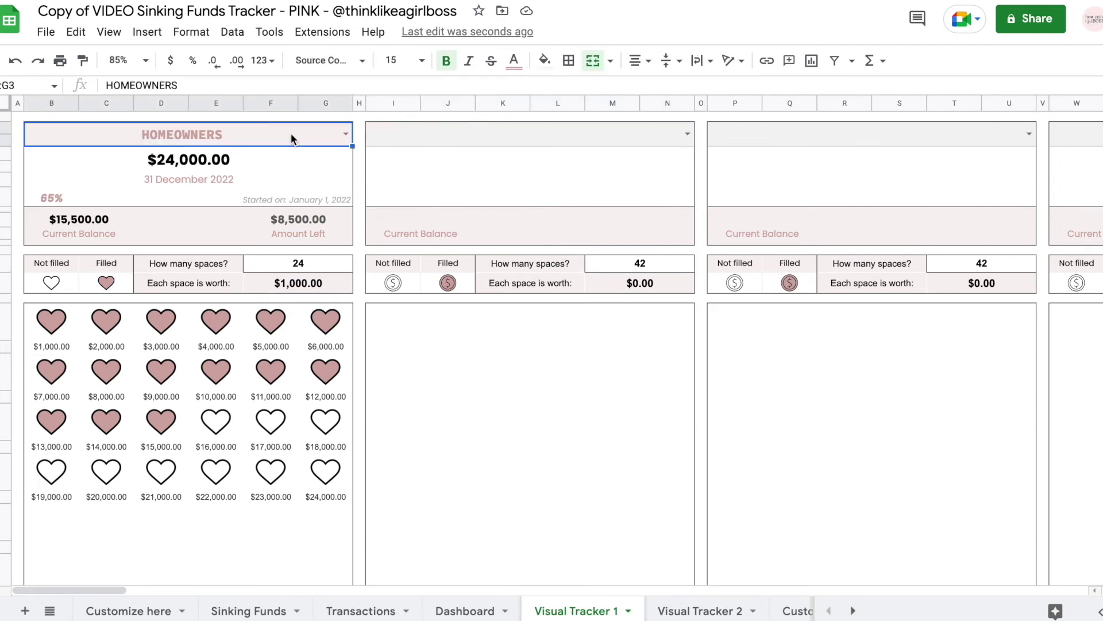
{"action": "left_click", "coordinate": [293, 268]}
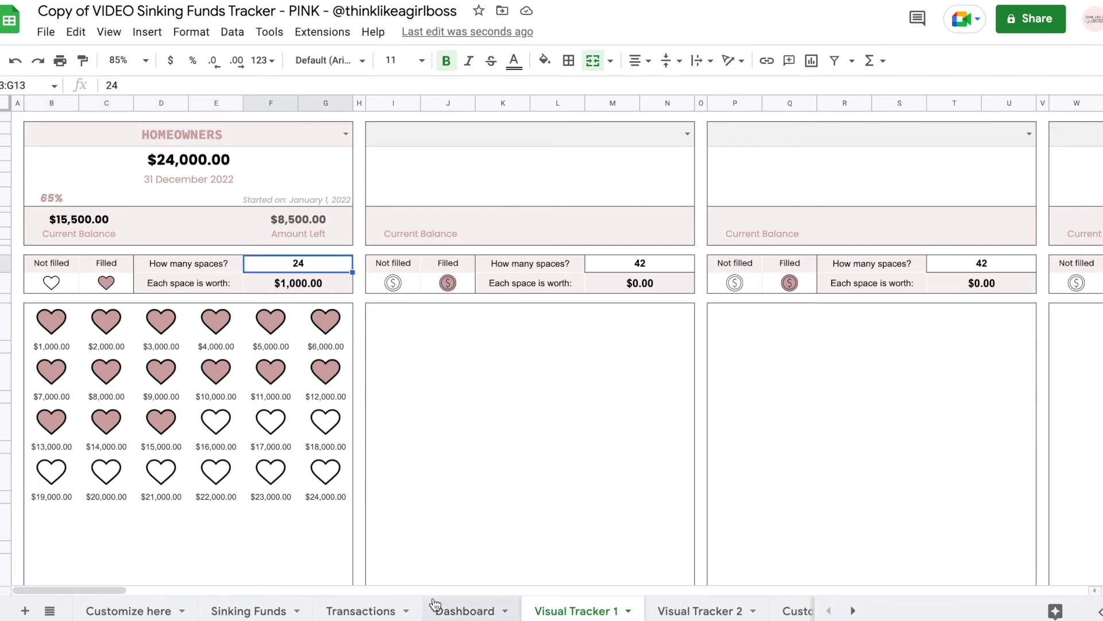
{"action": "left_click", "coordinate": [460, 610]}
{"action": "left_click", "coordinate": [270, 147]}
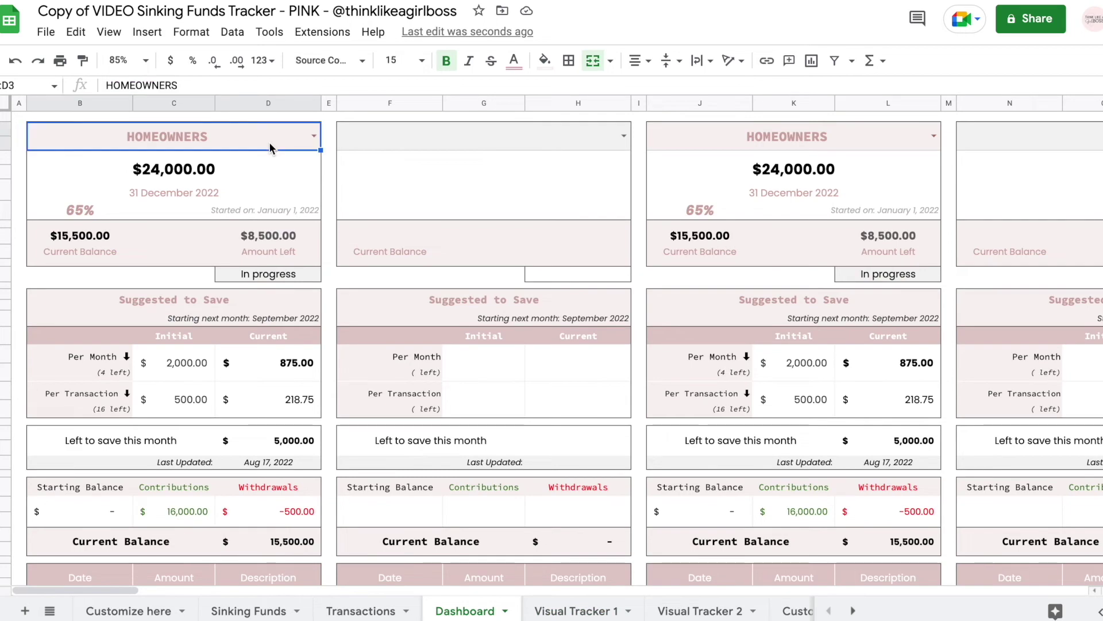
{"action": "left_click", "coordinate": [505, 610]}
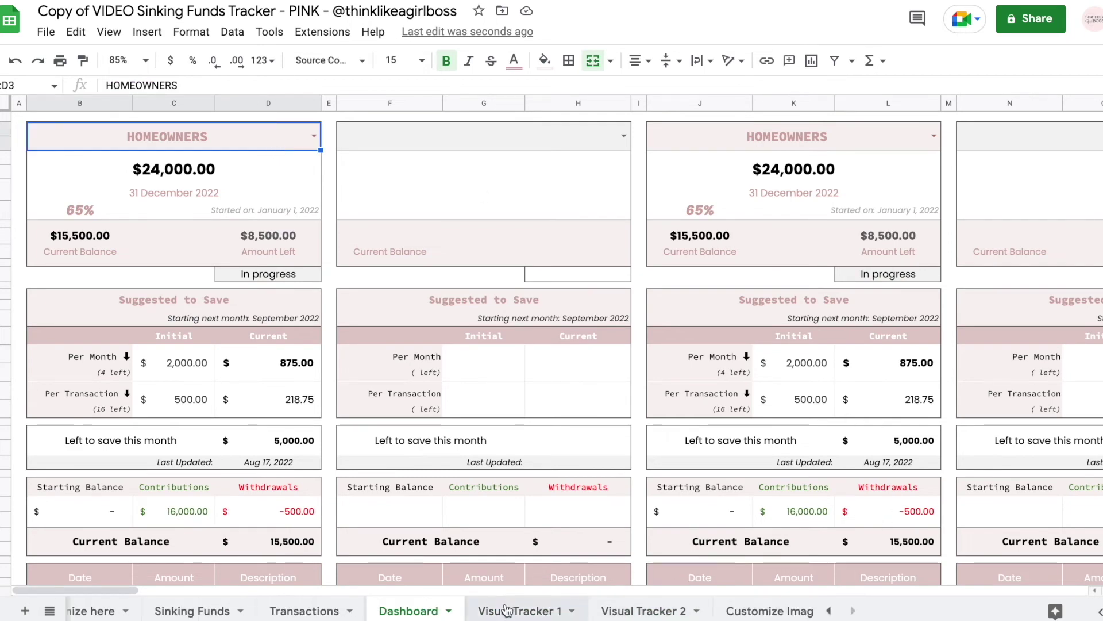
{"action": "left_click", "coordinate": [756, 614]}
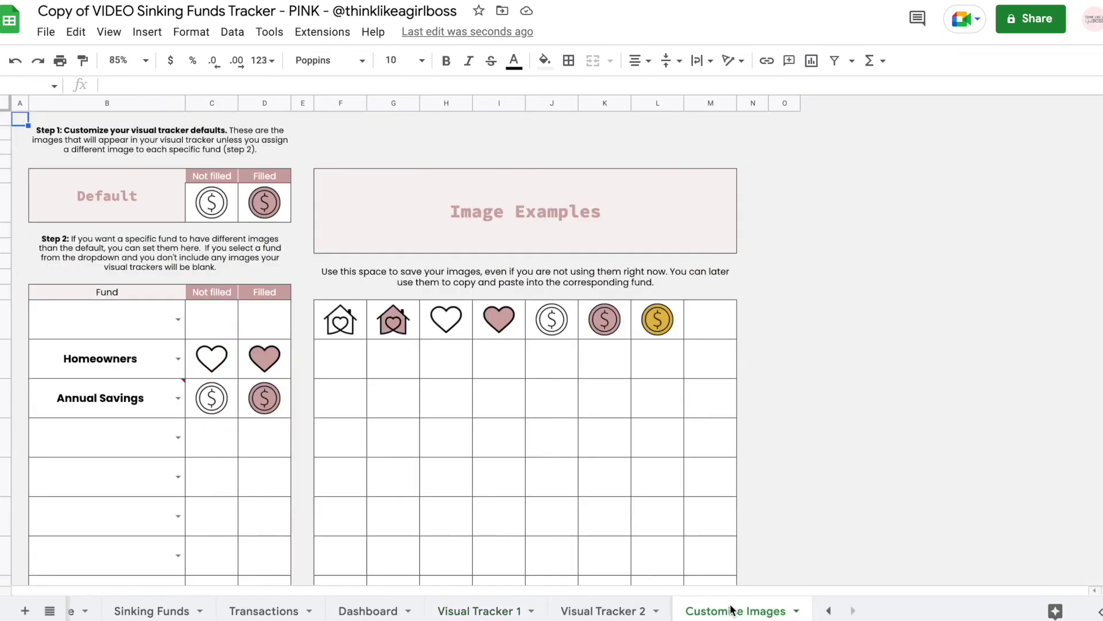
Review the example image row and the two default coin images on Customize Images.
{"action": "left_click", "coordinate": [800, 377]}
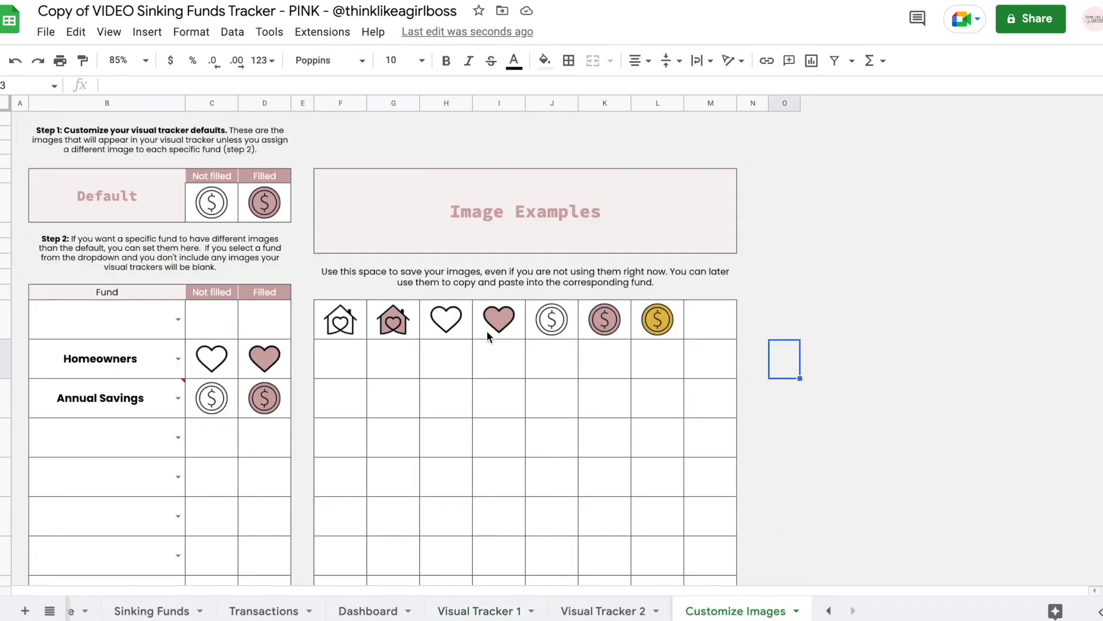
{"action": "left_click_drag", "start_coordinate": [350, 330], "coordinate": [707, 319]}
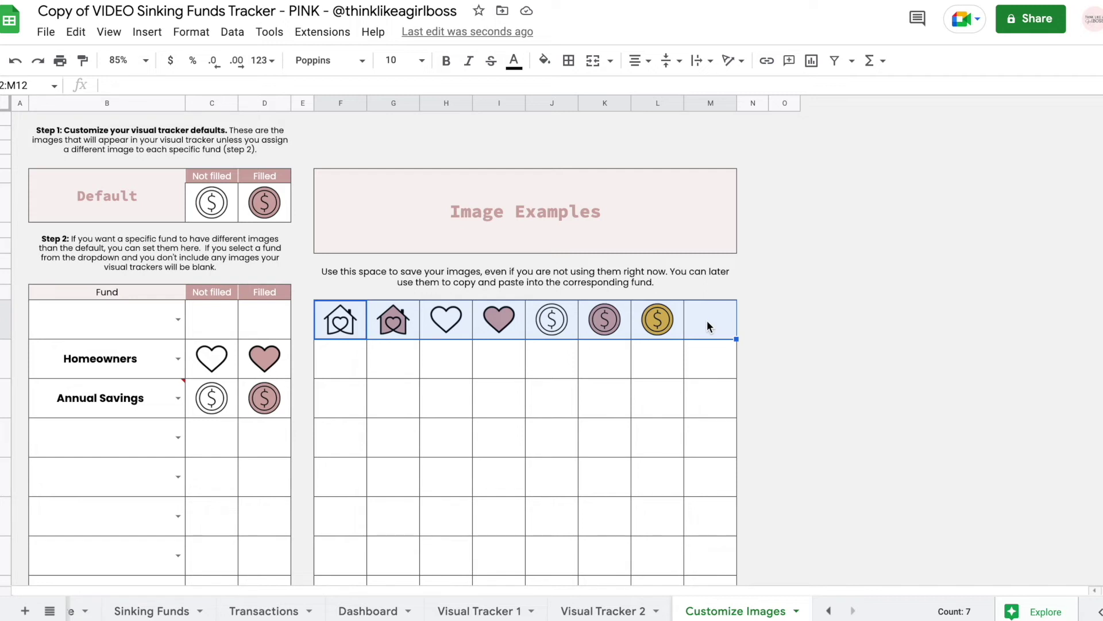
{"action": "left_click", "coordinate": [615, 371]}
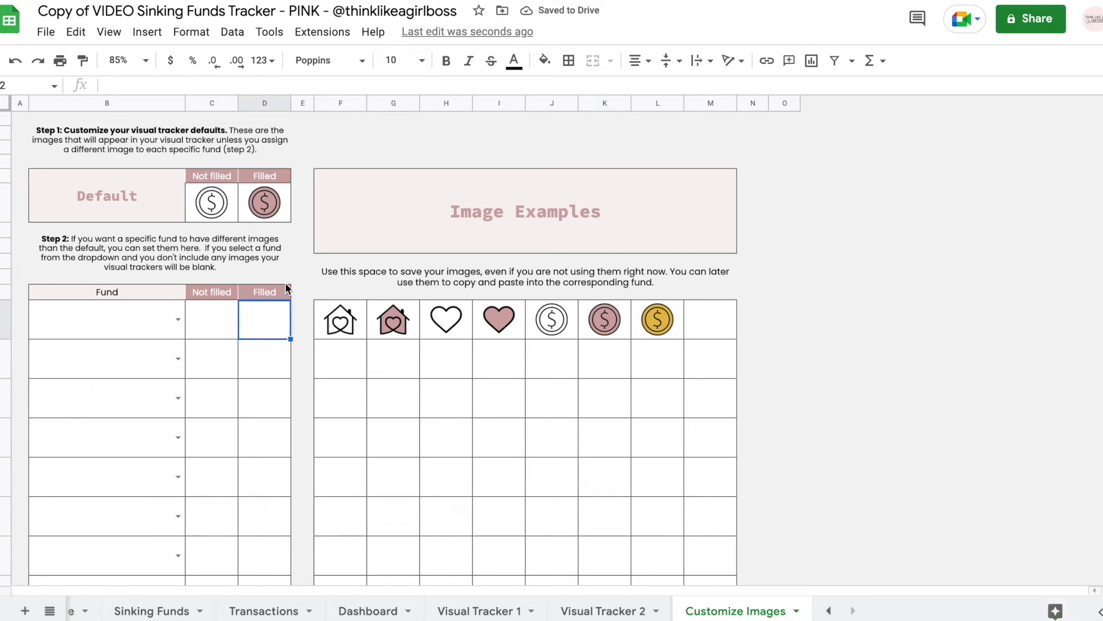
{"action": "left_click_drag", "start_coordinate": [212, 202], "coordinate": [264, 204]}
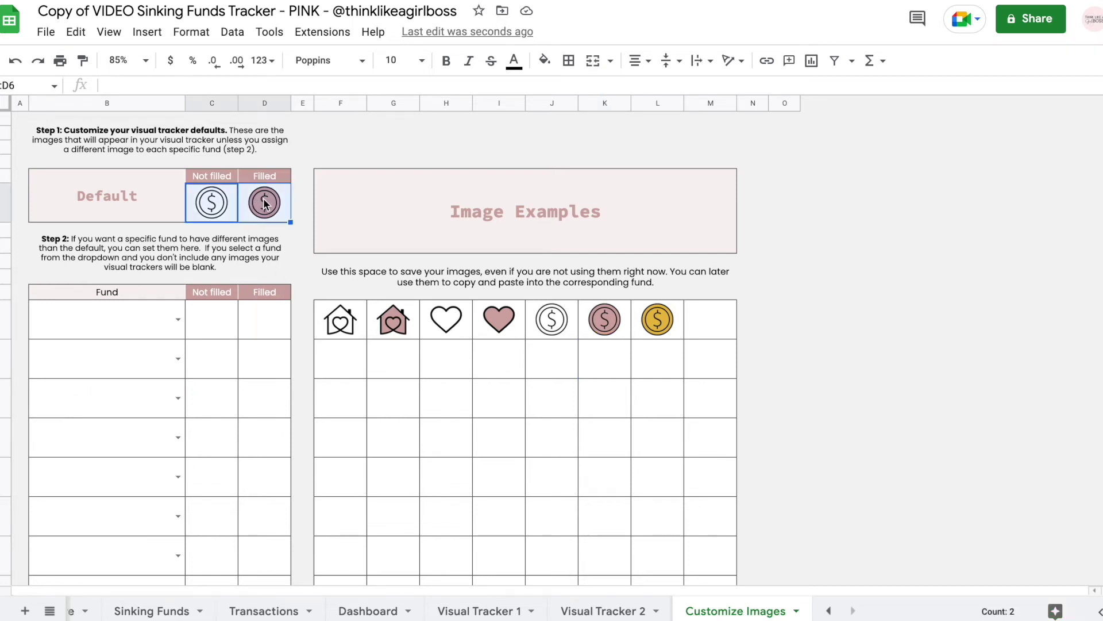
{"action": "left_click", "coordinate": [609, 612]}
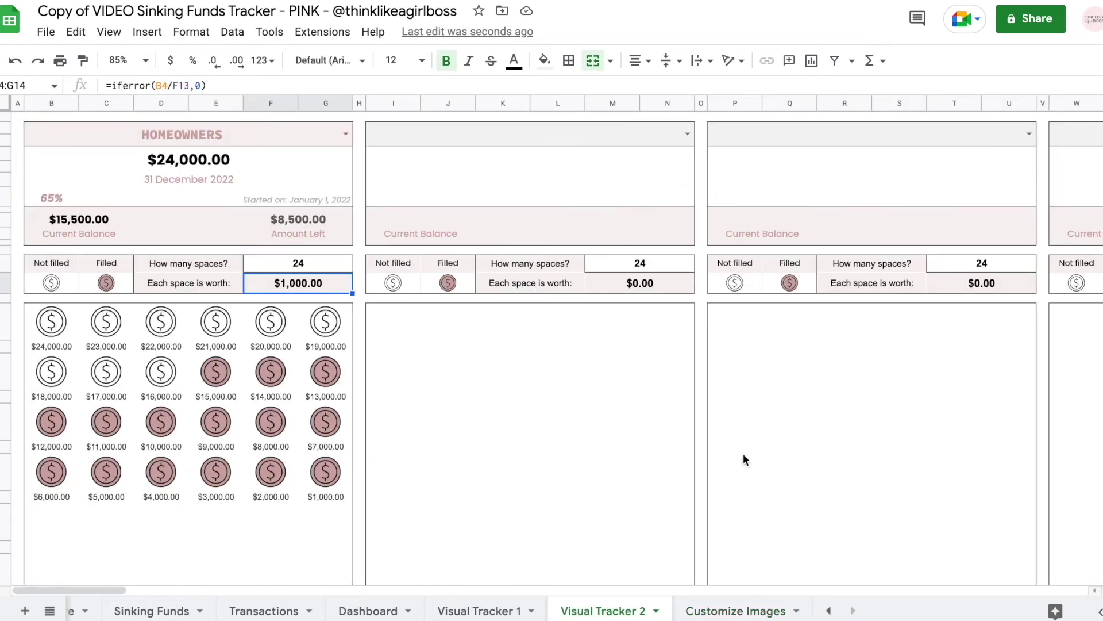
Assign HOMEOWNERS to the first Fund row with the outlined house image as Not filled.
{"action": "left_click", "coordinate": [721, 612]}
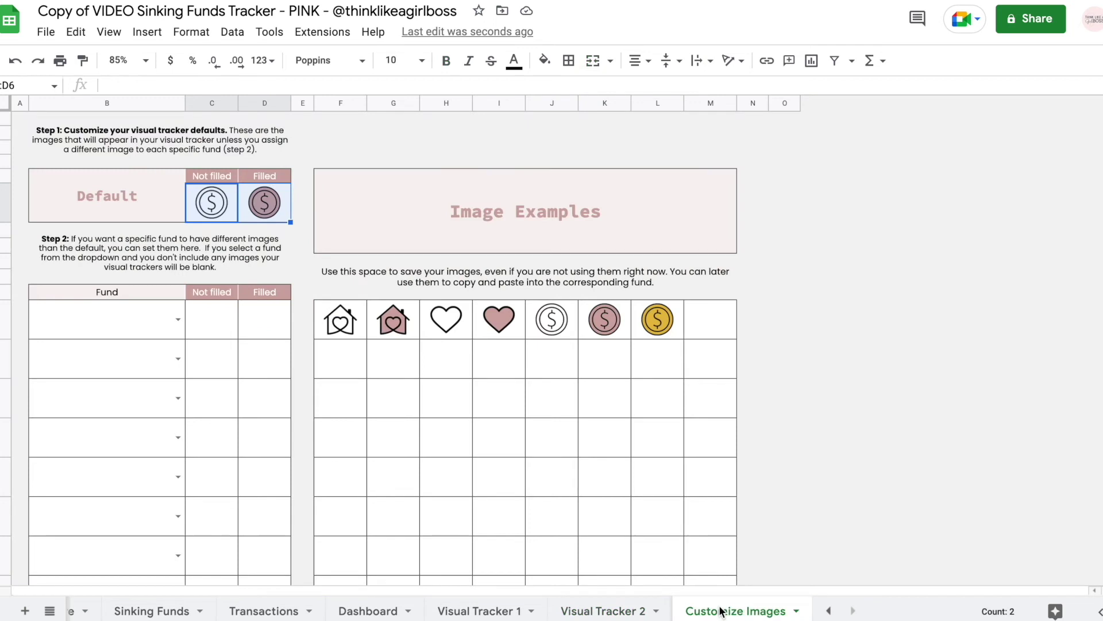
{"action": "left_click", "coordinate": [178, 320]}
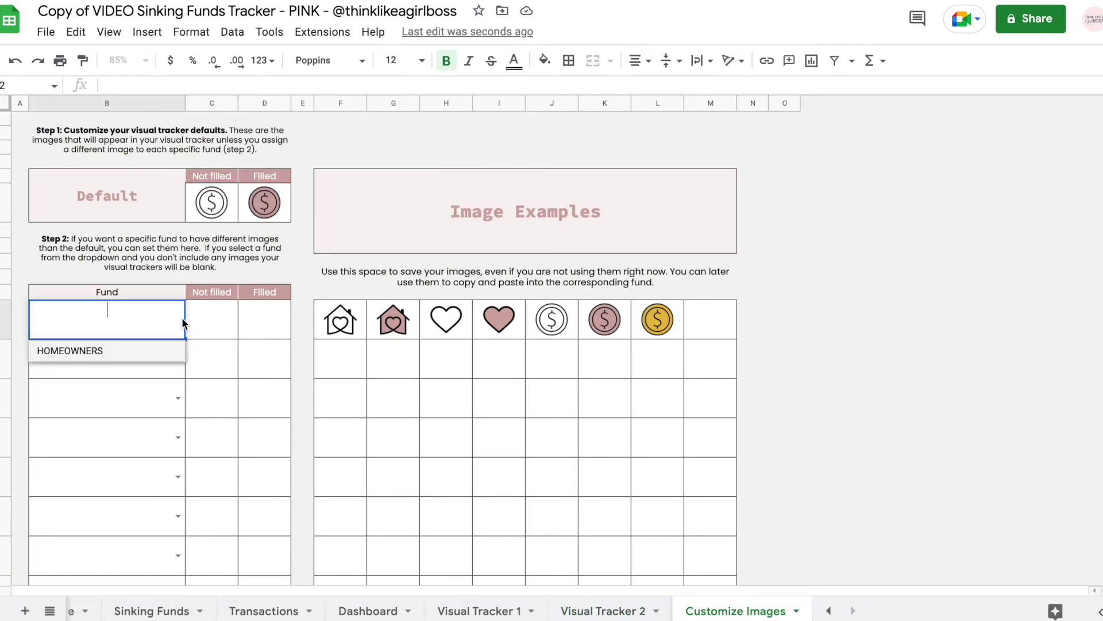
{"action": "left_click", "coordinate": [100, 355]}
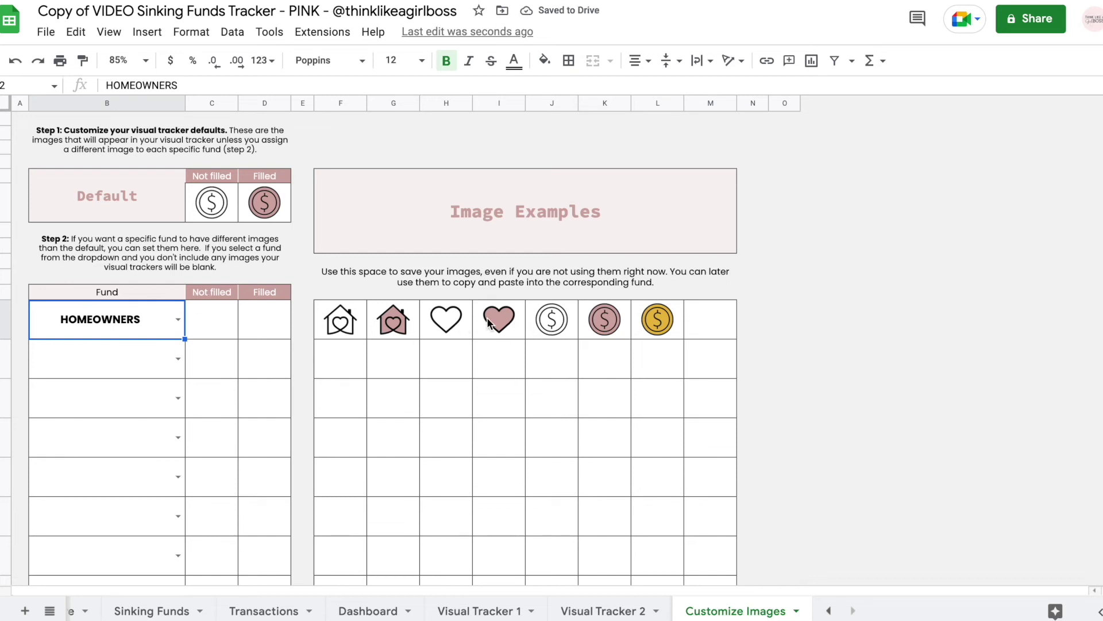
{"action": "left_click", "coordinate": [326, 332]}
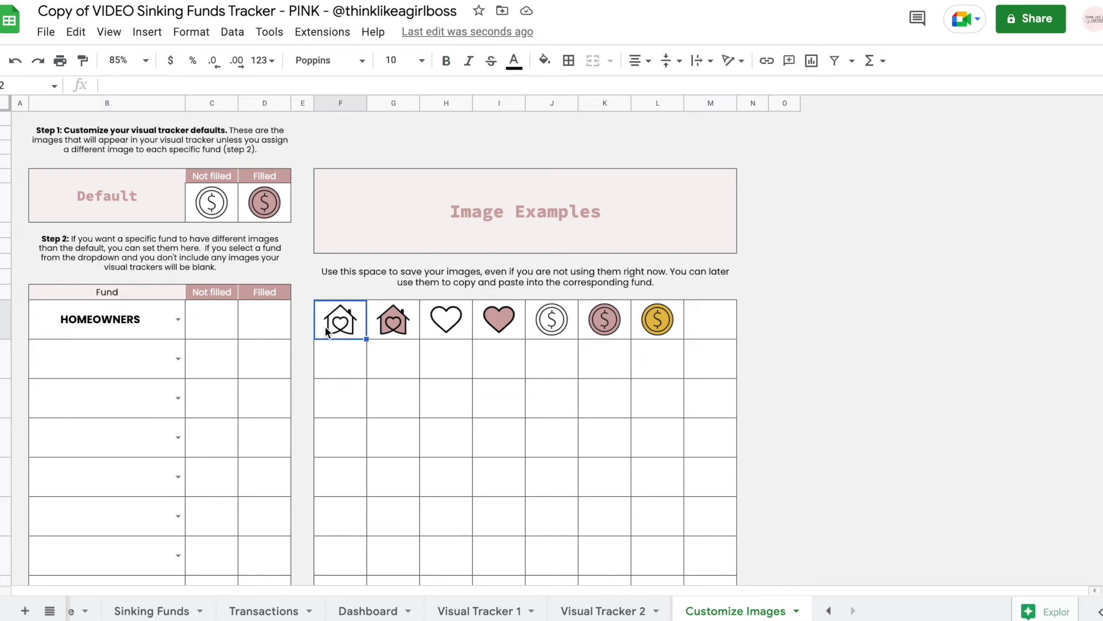
{"action": "key", "text": "ctrl+c"}
{"action": "left_click", "coordinate": [212, 319]}
{"action": "key", "text": "ctrl+v"}
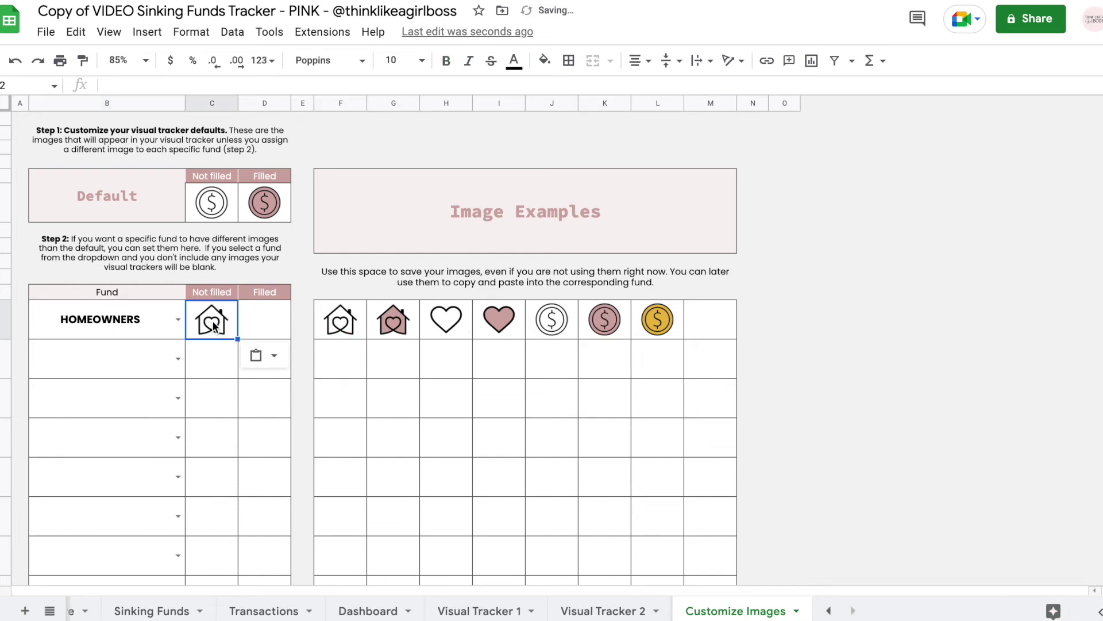
Paste the filled house image as Homeowners' Filled image and confirm houses on Visual Tracker 1.
{"action": "left_click", "coordinate": [405, 328]}
{"action": "key", "text": "ctrl+c"}
{"action": "left_click", "coordinate": [275, 317]}
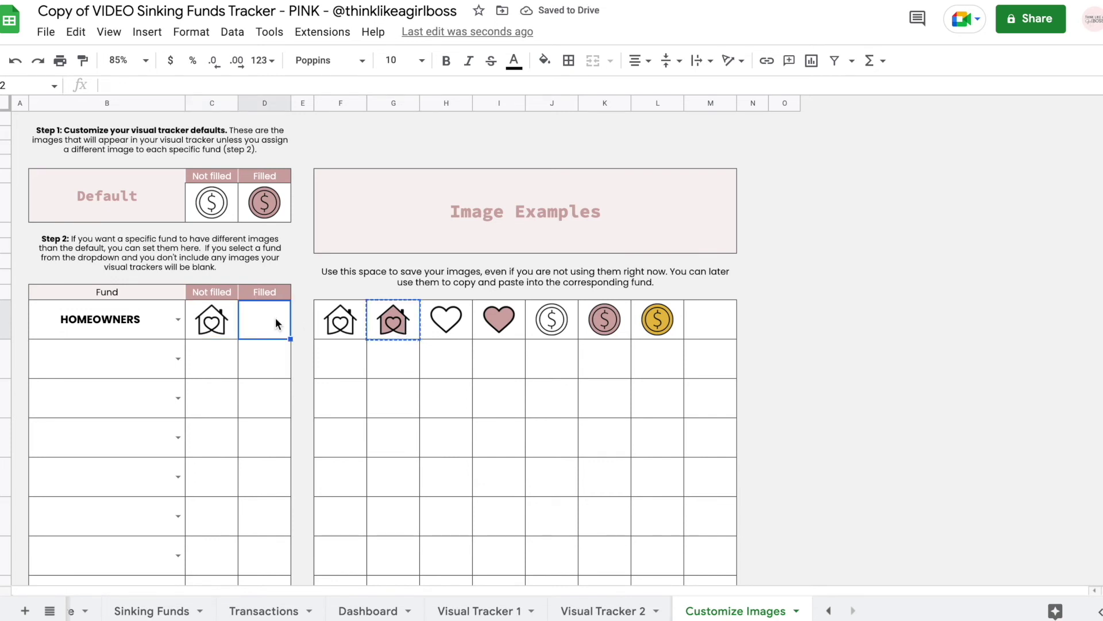
{"action": "key", "text": "ctrl+v"}
{"action": "left_click", "coordinate": [499, 612]}
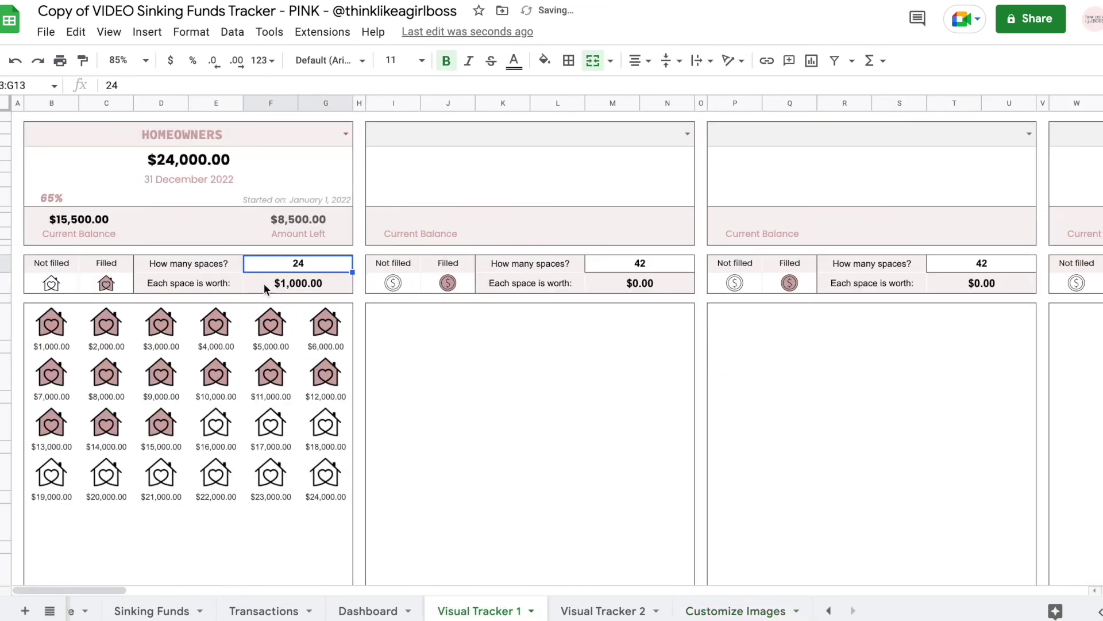
{"action": "left_click", "coordinate": [736, 610]}
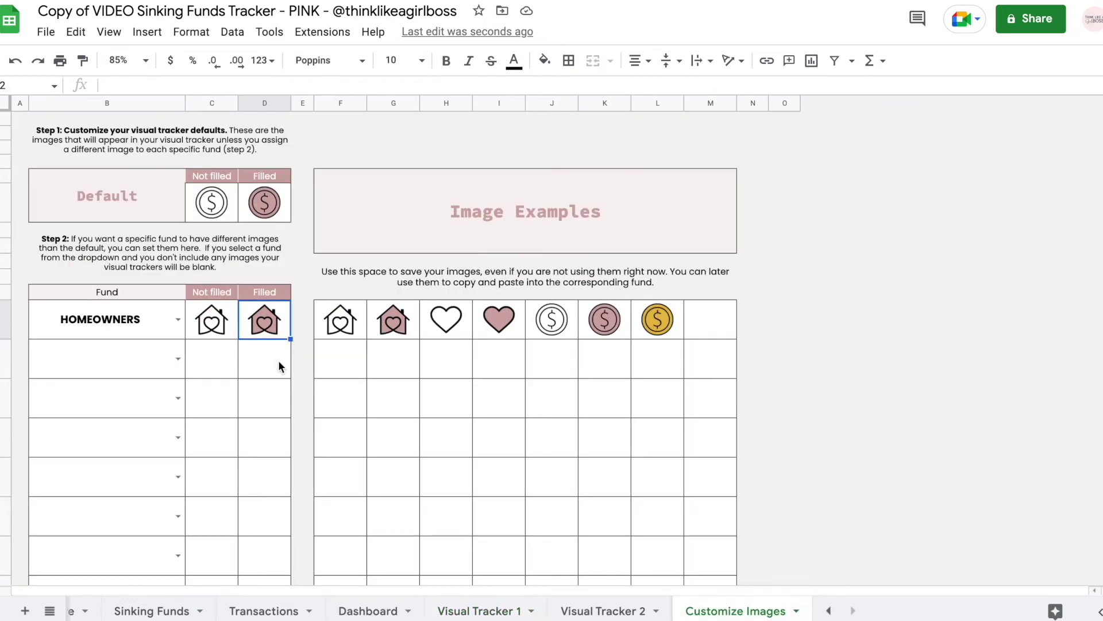
{"action": "left_click_drag", "start_coordinate": [149, 322], "coordinate": [256, 320]}
{"action": "key", "text": "Delete"}
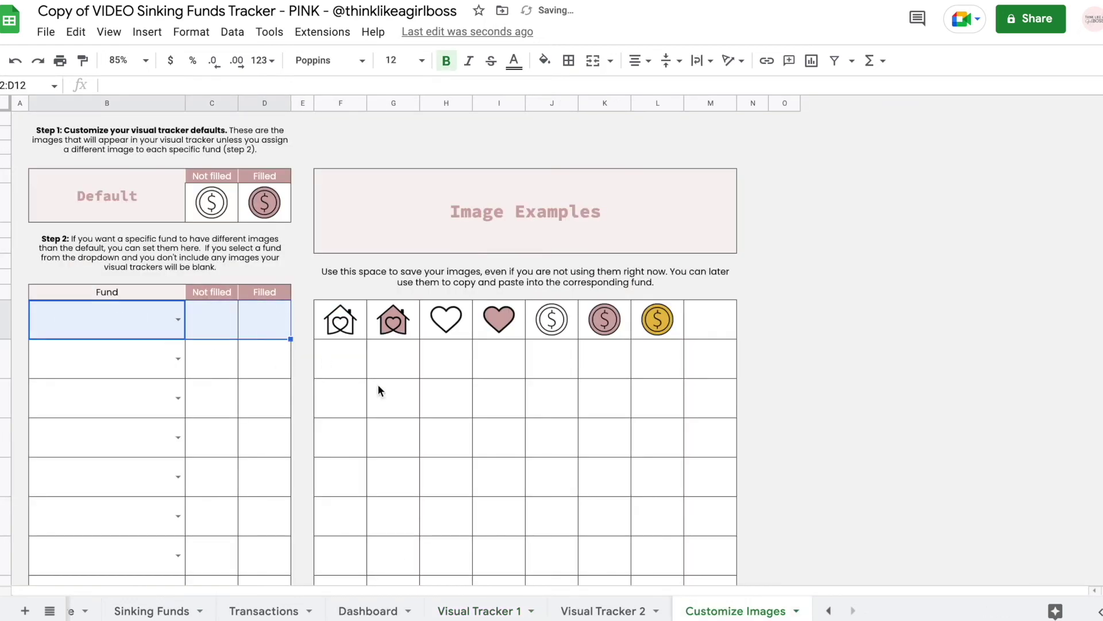
{"action": "left_click", "coordinate": [503, 611]}
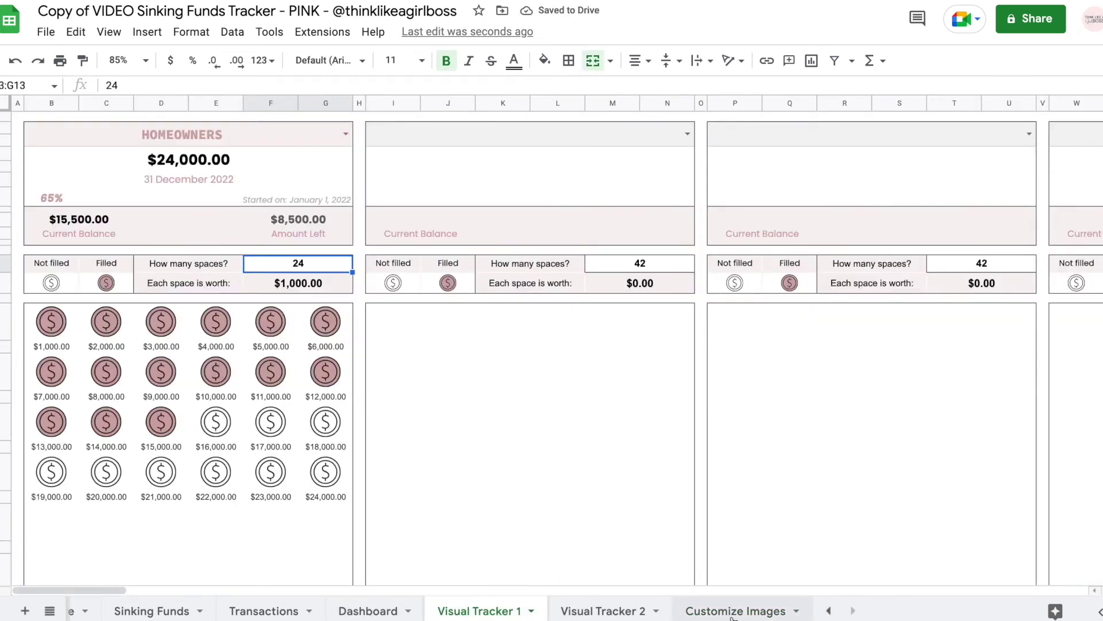
{"action": "left_click", "coordinate": [685, 609]}
{"action": "key", "text": "ctrl+z"}
{"action": "left_click", "coordinate": [476, 611]}
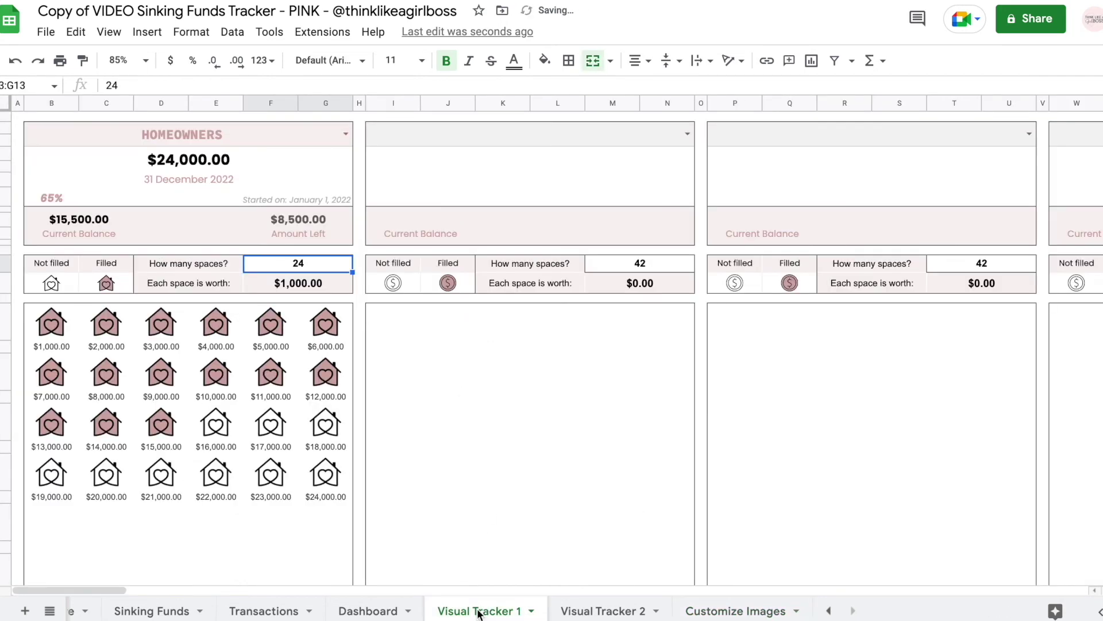
{"action": "left_click", "coordinate": [699, 609]}
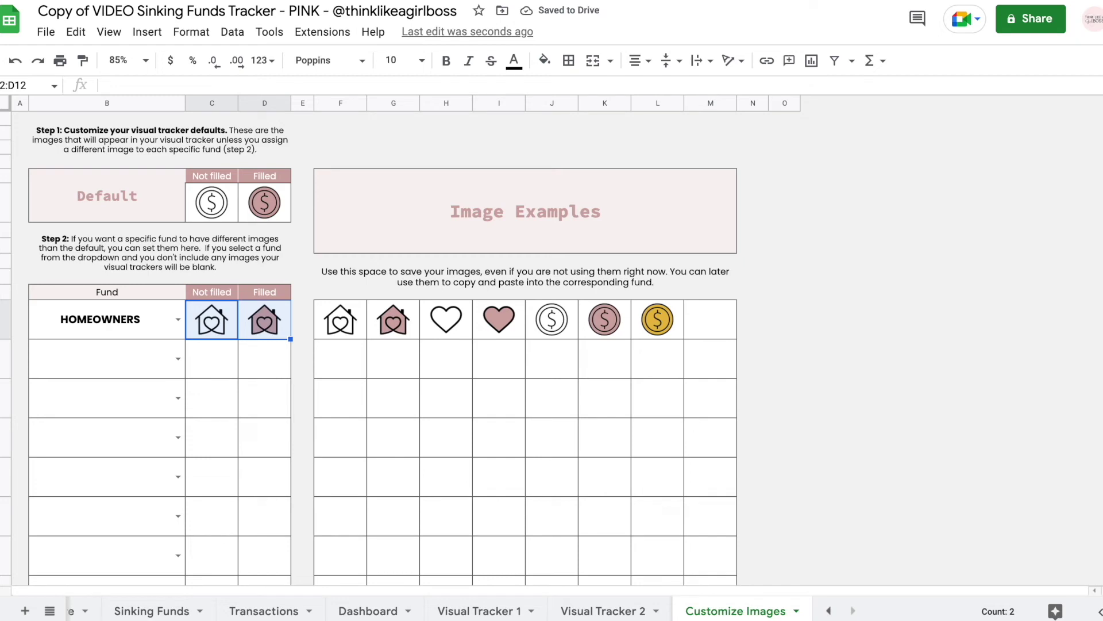
{"action": "key", "text": "Delete"}
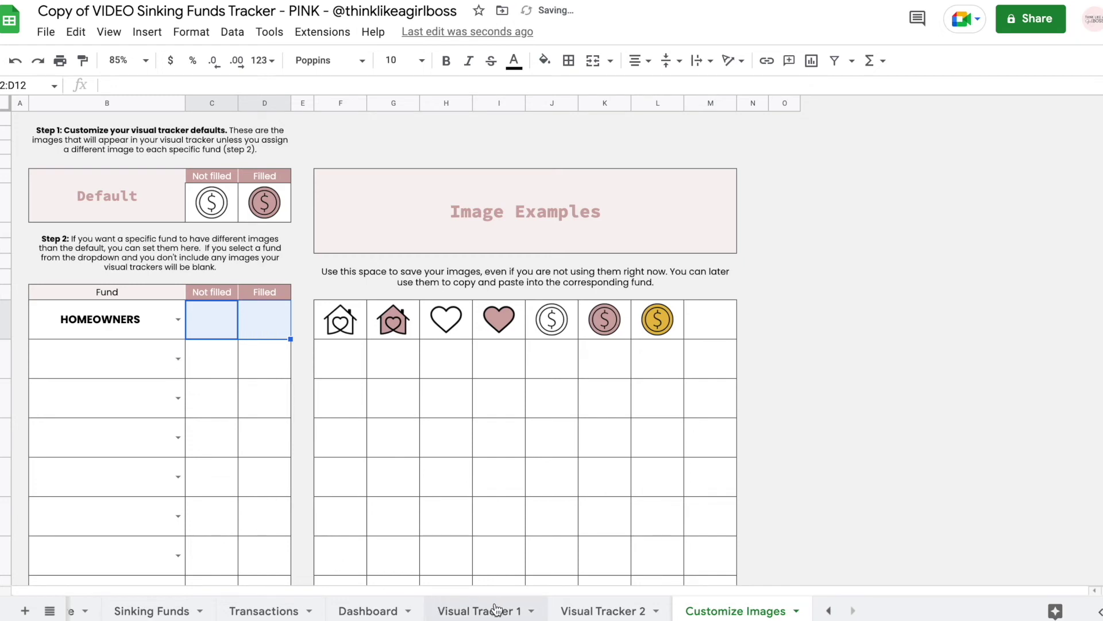
{"action": "left_click", "coordinate": [497, 609]}
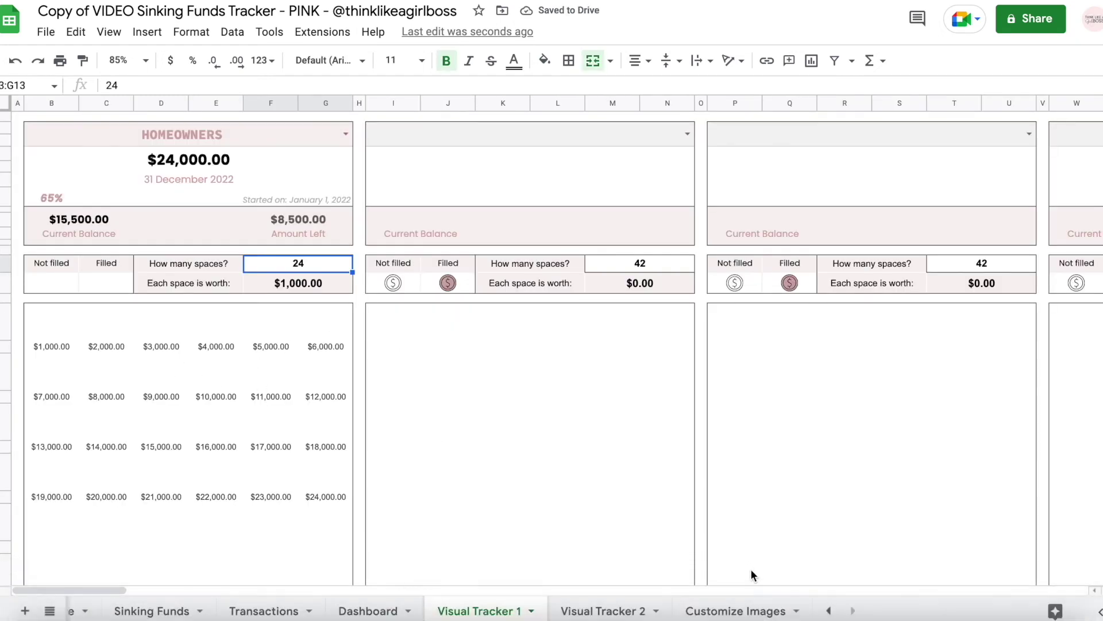
{"action": "left_click", "coordinate": [746, 612]}
{"action": "key", "text": "ctrl+z"}
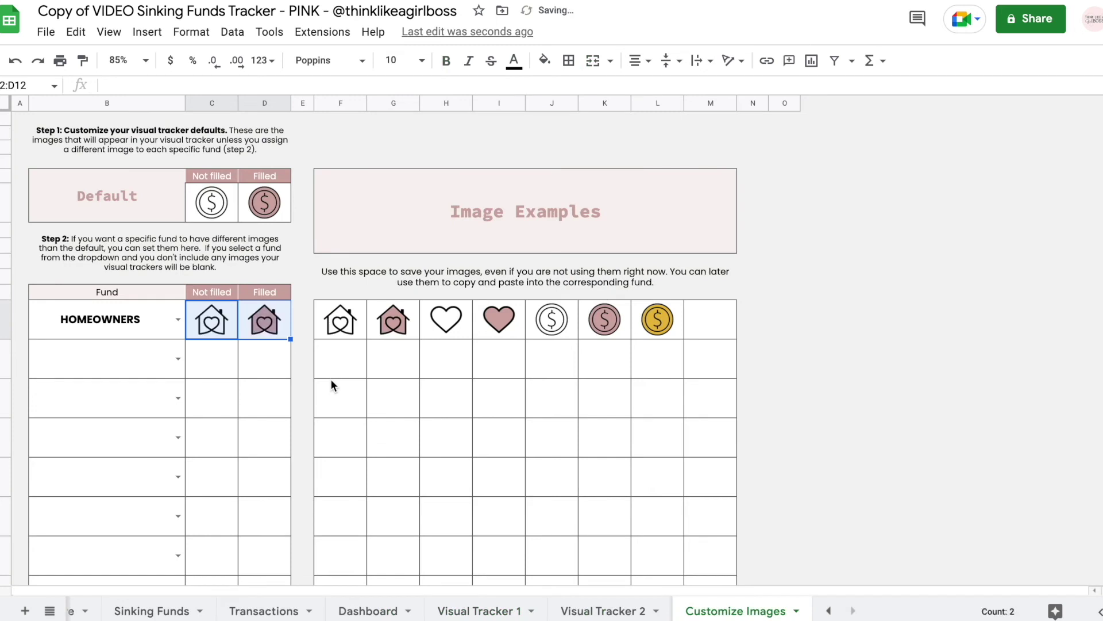
{"action": "left_click", "coordinate": [133, 323]}
{"action": "left_click", "coordinate": [211, 322]}
{"action": "left_click", "coordinate": [259, 324]}
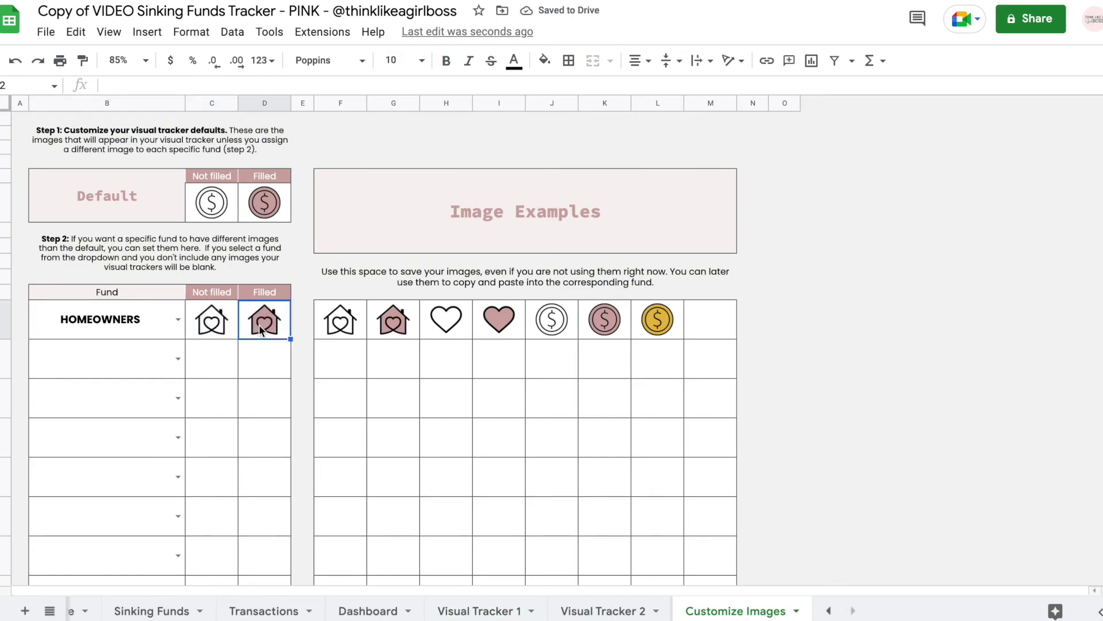
{"action": "left_click", "coordinate": [718, 315]}
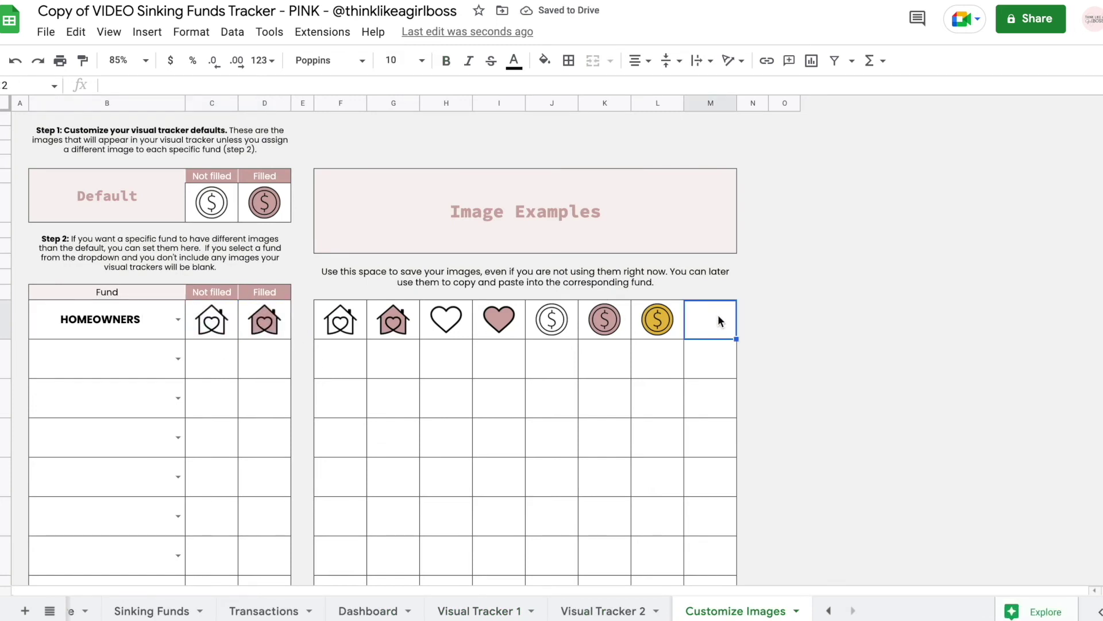
Insert the red Santa-hat image 24.png in cell M12, after the gold coin.
{"action": "left_click", "coordinate": [148, 32]}
{"action": "mouse_move", "coordinate": [198, 231]}
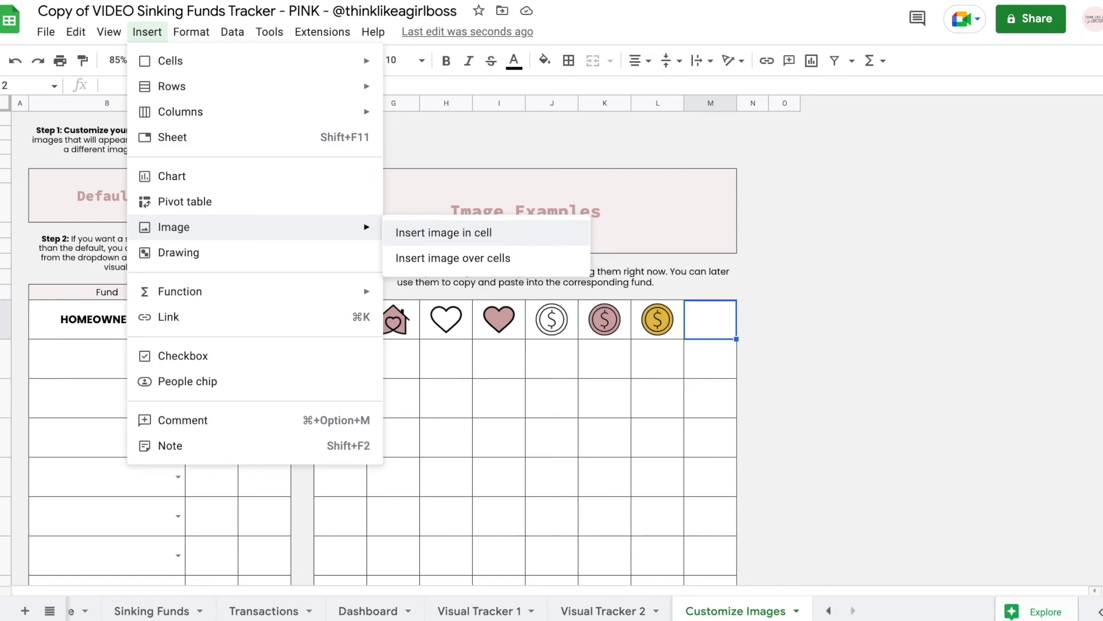
{"action": "left_click", "coordinate": [453, 234]}
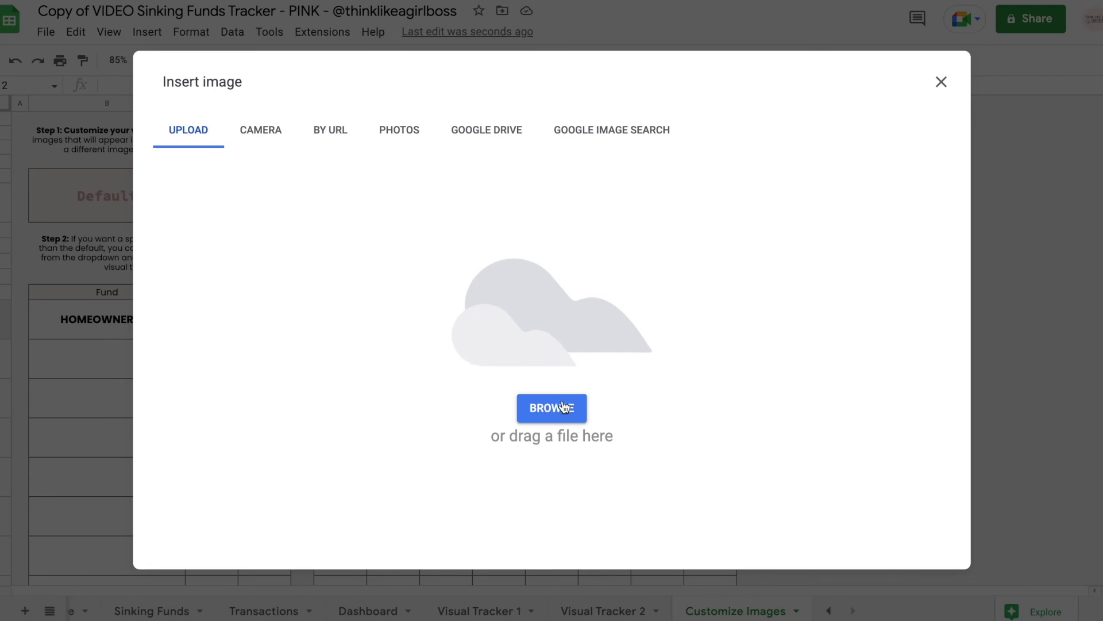
{"action": "left_click", "coordinate": [942, 81]}
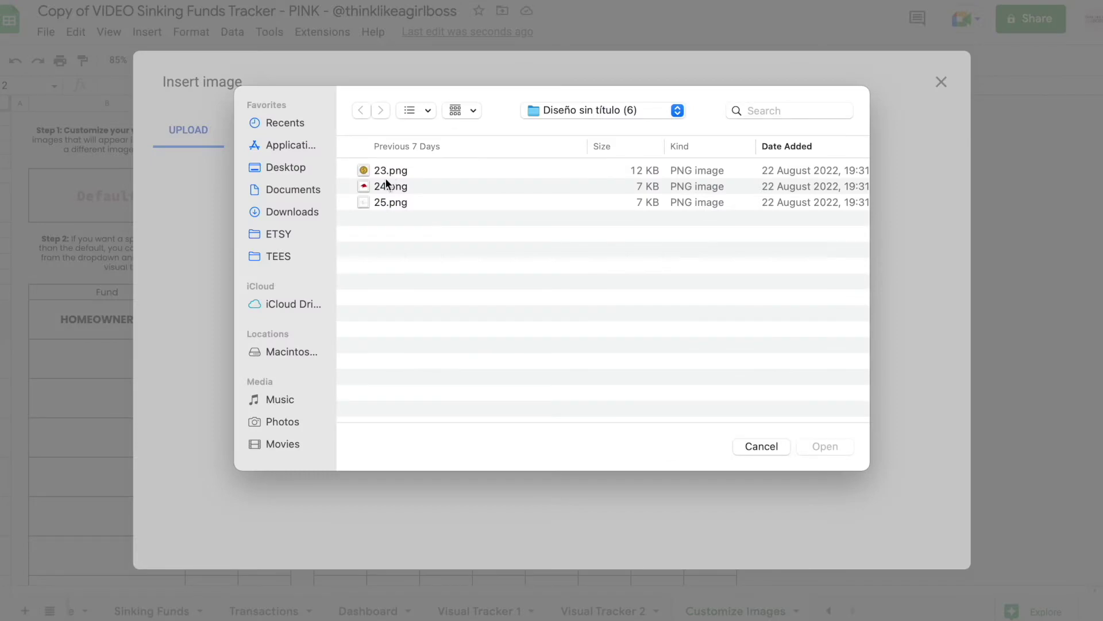
{"action": "double_click", "coordinate": [381, 186]}
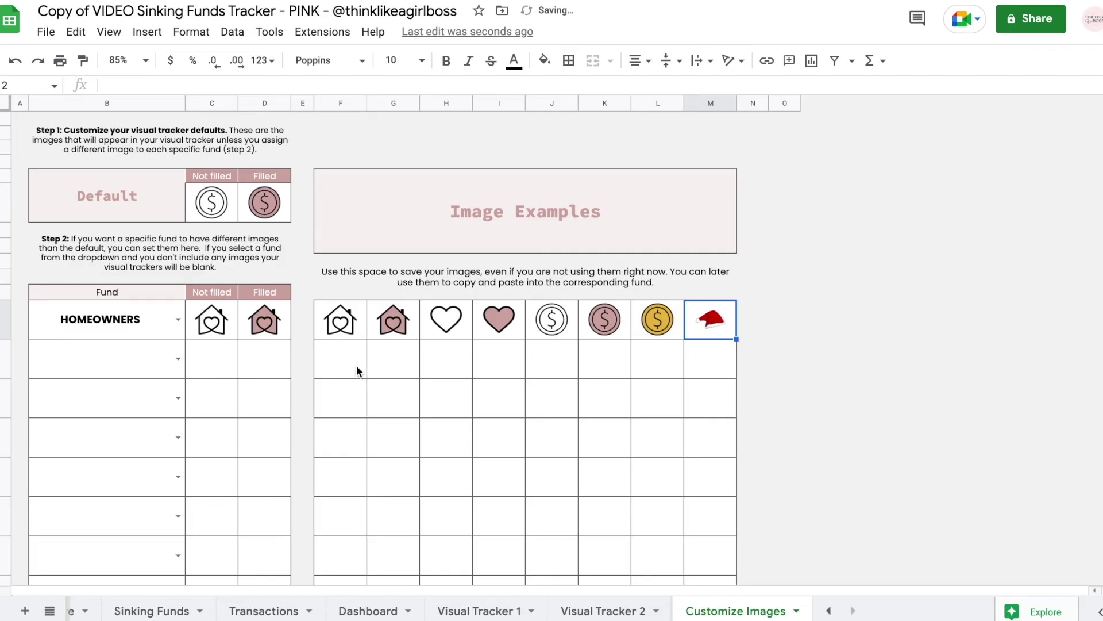
{"action": "left_click", "coordinate": [357, 364]}
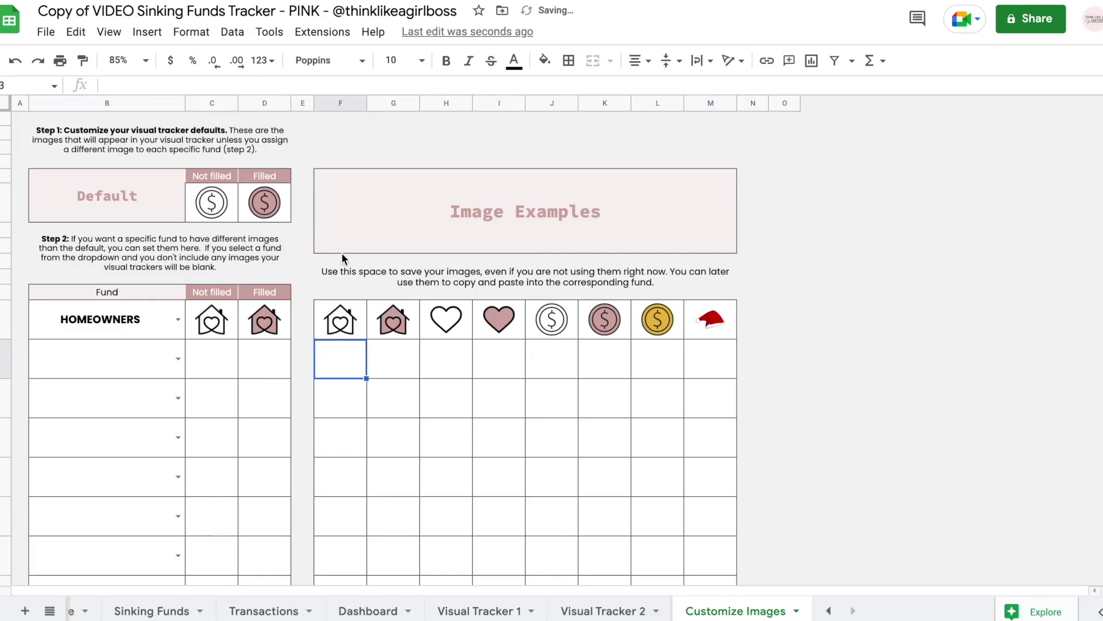
Insert the outline hat 25.png into F13 and copy it into C12 as HOMEOWNERS not-filled image.
{"action": "left_click", "coordinate": [148, 33]}
{"action": "mouse_move", "coordinate": [187, 230]}
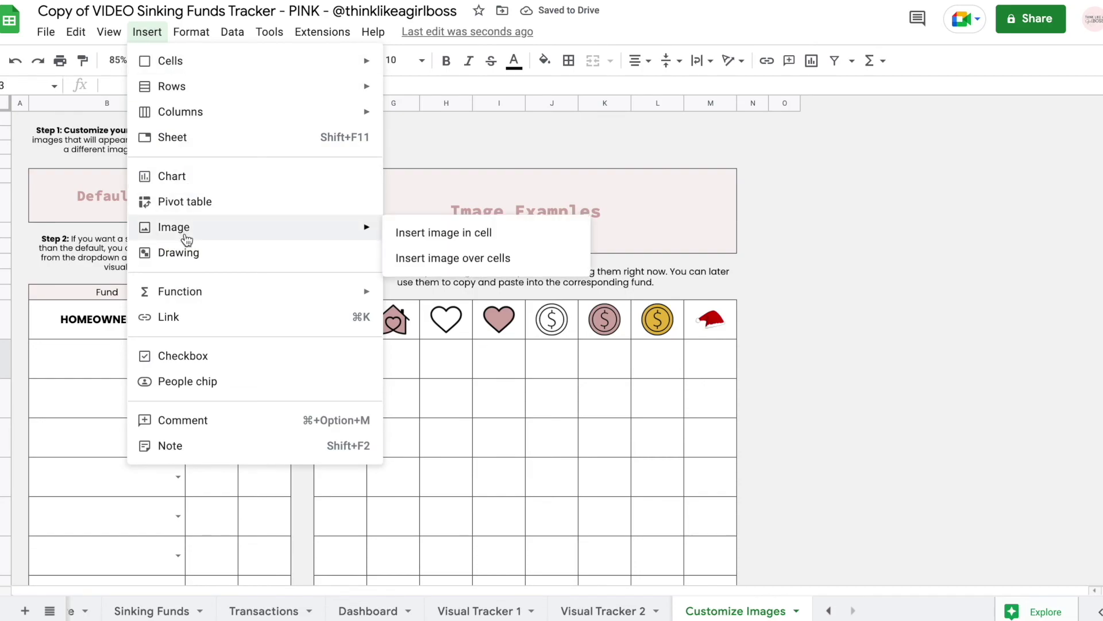
{"action": "left_click", "coordinate": [487, 237]}
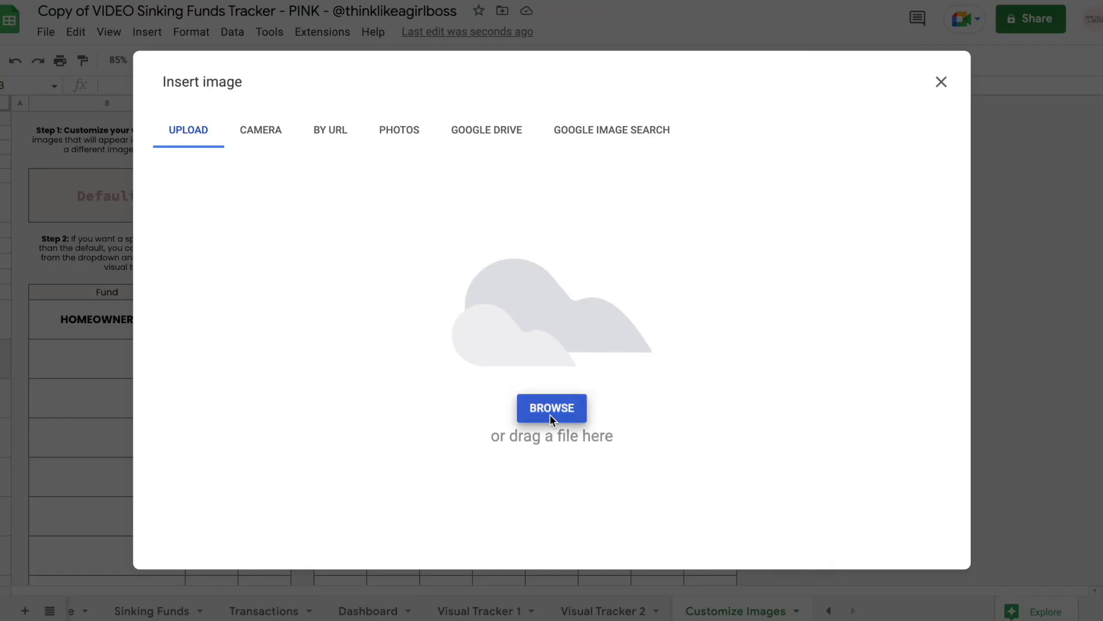
{"action": "left_click", "coordinate": [550, 408]}
{"action": "double_click", "coordinate": [383, 202]}
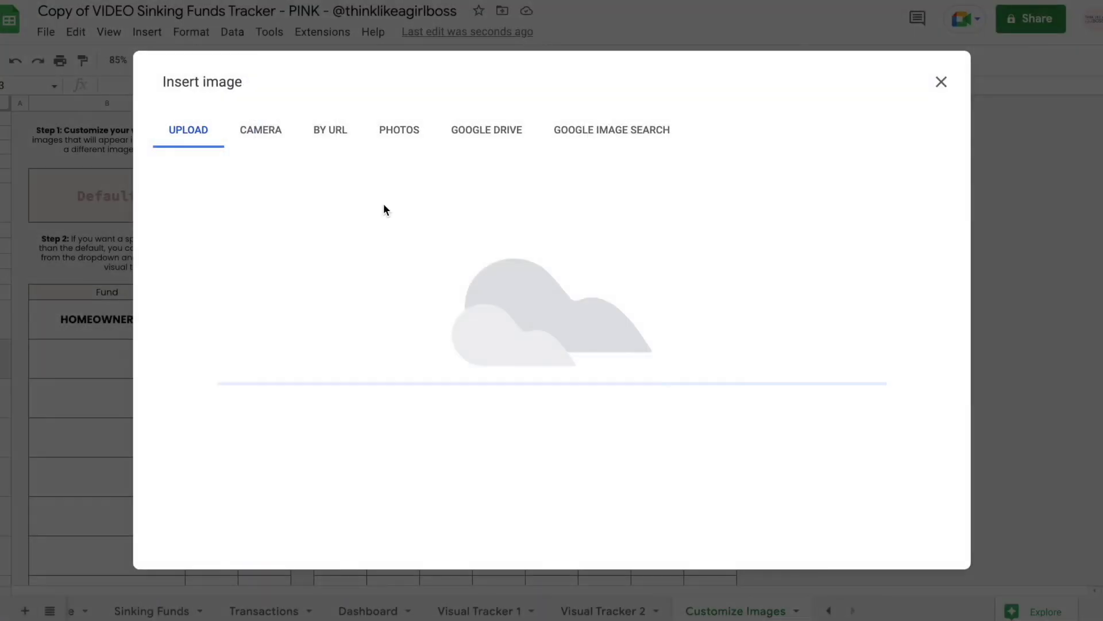
{"action": "key", "text": "super+c"}
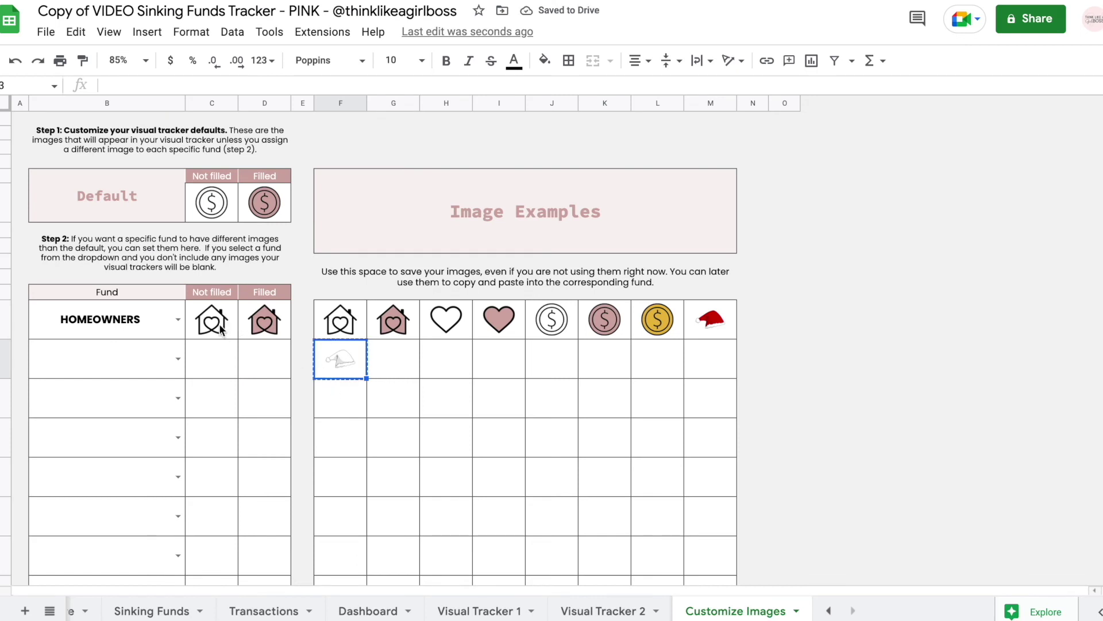
{"action": "key", "text": "Up"}
{"action": "key", "text": "Left"}
{"action": "key", "text": "Left"}
{"action": "key", "text": "Left"}
{"action": "key", "text": "super+v"}
Copy the red hat from M12 into D12 as the HOMEOWNERS filled image, then view Visual Tracker 1.
{"action": "left_click", "coordinate": [711, 319]}
{"action": "key", "text": "super+c"}
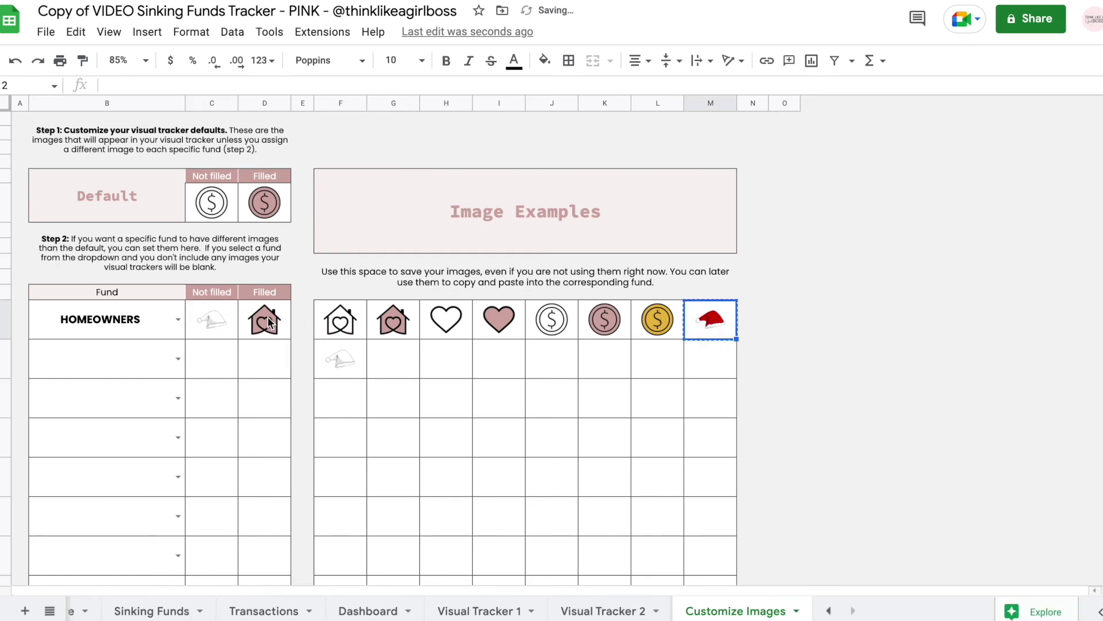
{"action": "left_click", "coordinate": [270, 325]}
{"action": "key", "text": "super+v"}
{"action": "left_click", "coordinate": [212, 319]}
{"action": "left_click", "coordinate": [256, 320]}
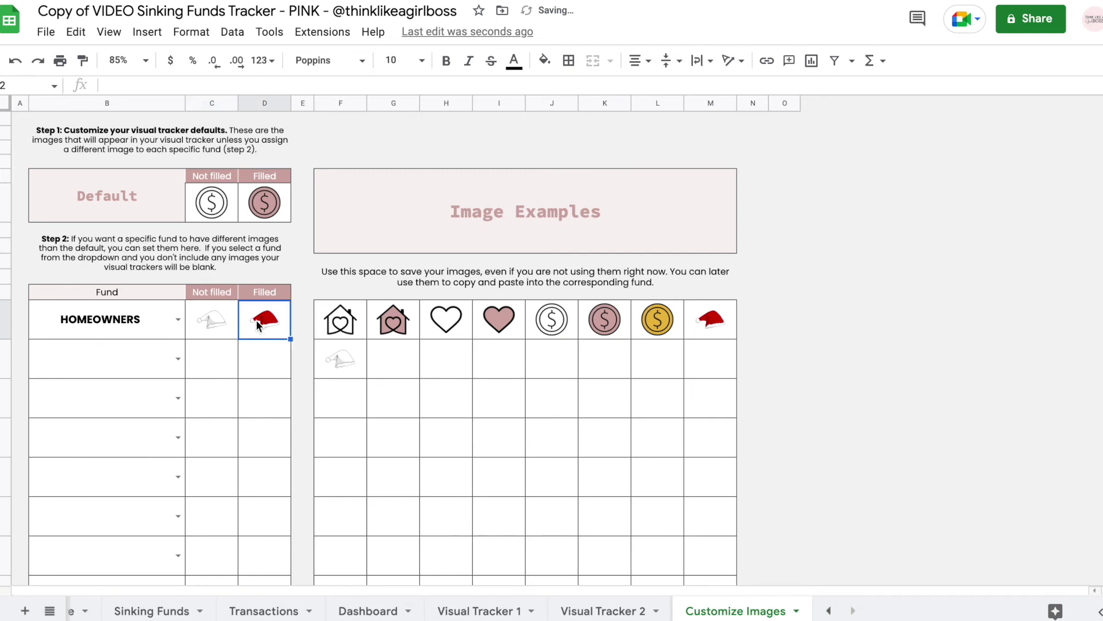
{"action": "left_click", "coordinate": [343, 326]}
{"action": "left_click_drag", "start_coordinate": [579, 332], "coordinate": [706, 498]}
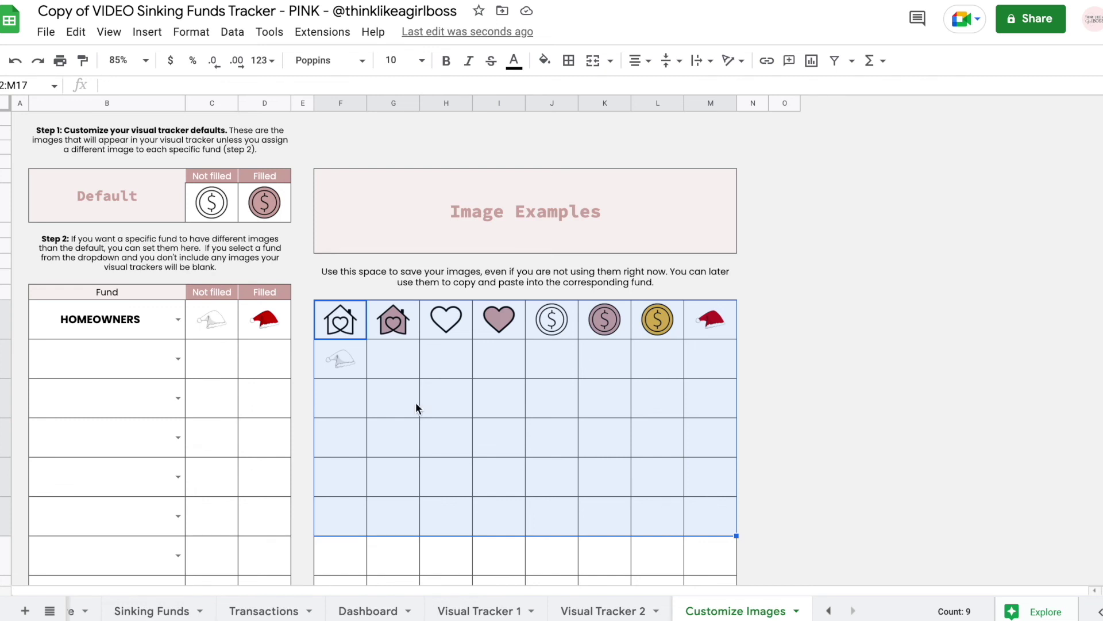
{"action": "left_click", "coordinate": [481, 610]}
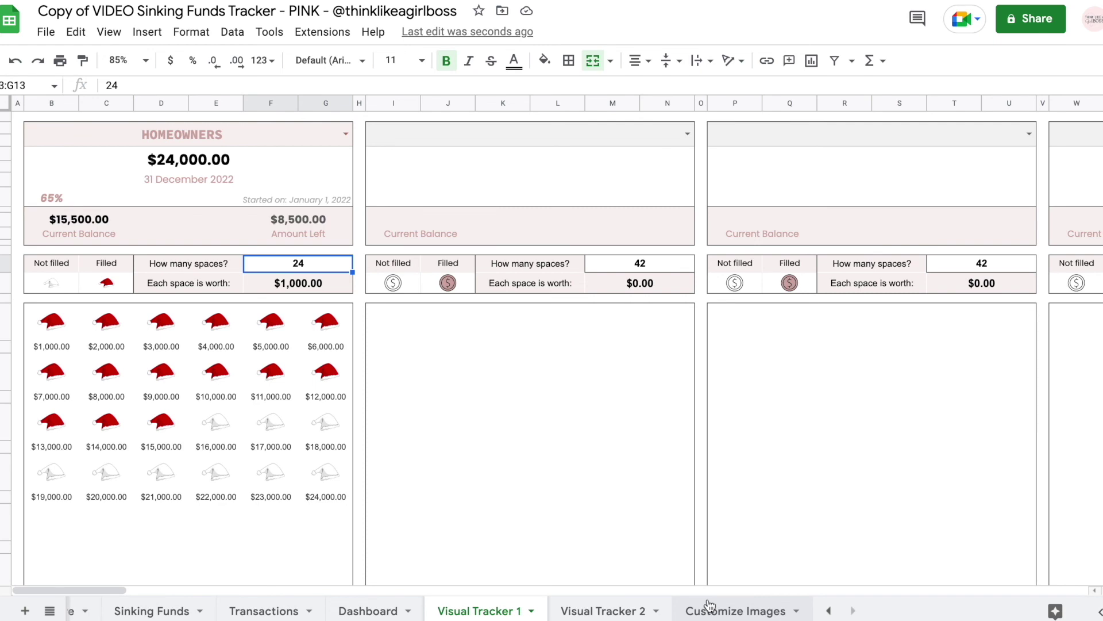
On Visual Tracker 2, set How many spaces? to 12, then to 366.
{"action": "left_click", "coordinate": [603, 610]}
{"action": "type", "text": "12"}
{"action": "key", "text": "Return"}
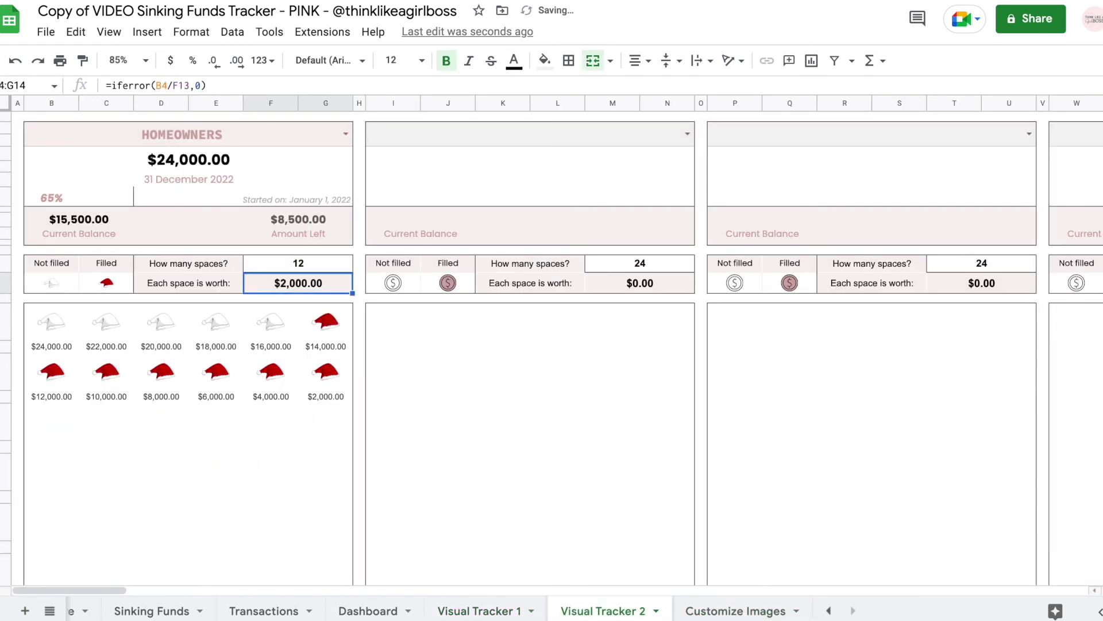
{"action": "left_click", "coordinate": [298, 262]}
{"action": "type", "text": "366"}
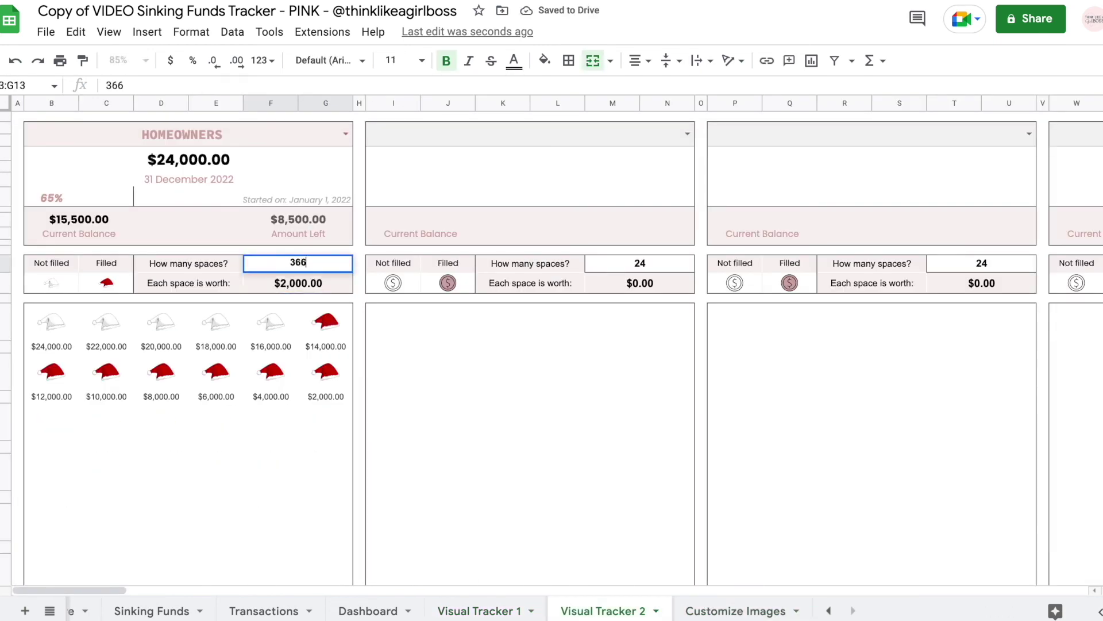
{"action": "key", "text": "Return"}
{"action": "scroll", "coordinate": [599, 374], "scroll_direction": "down", "scroll_amount": 15}
{"action": "scroll", "coordinate": [598, 374], "scroll_direction": "down", "scroll_amount": 20}
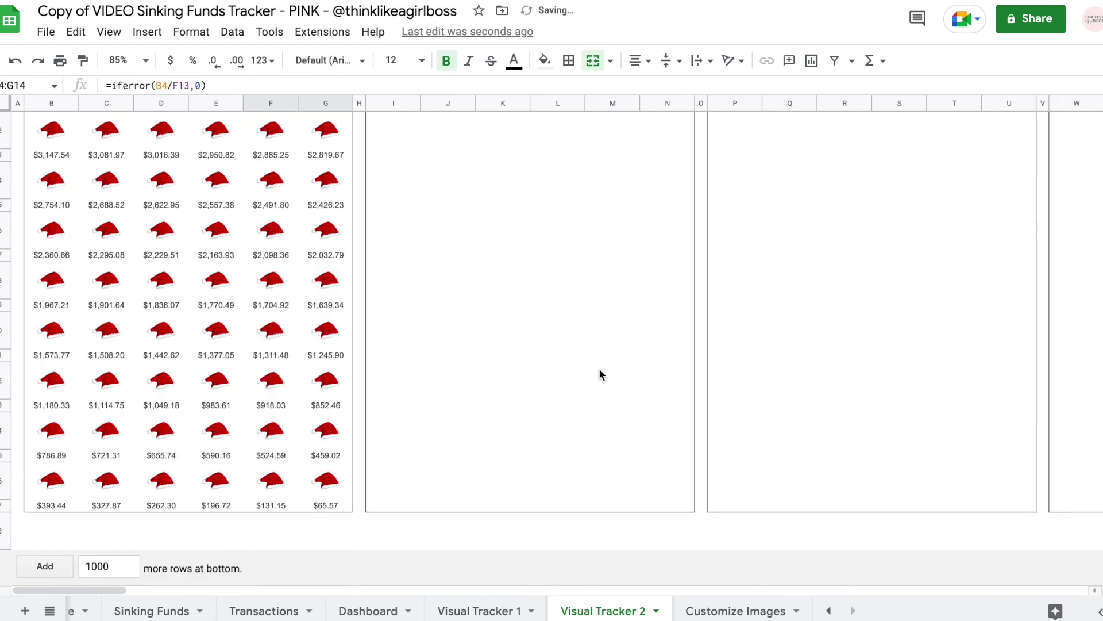
{"action": "scroll", "coordinate": [599, 375], "scroll_direction": "up", "scroll_amount": 8}
{"action": "scroll", "coordinate": [599, 375], "scroll_direction": "up", "scroll_amount": 20}
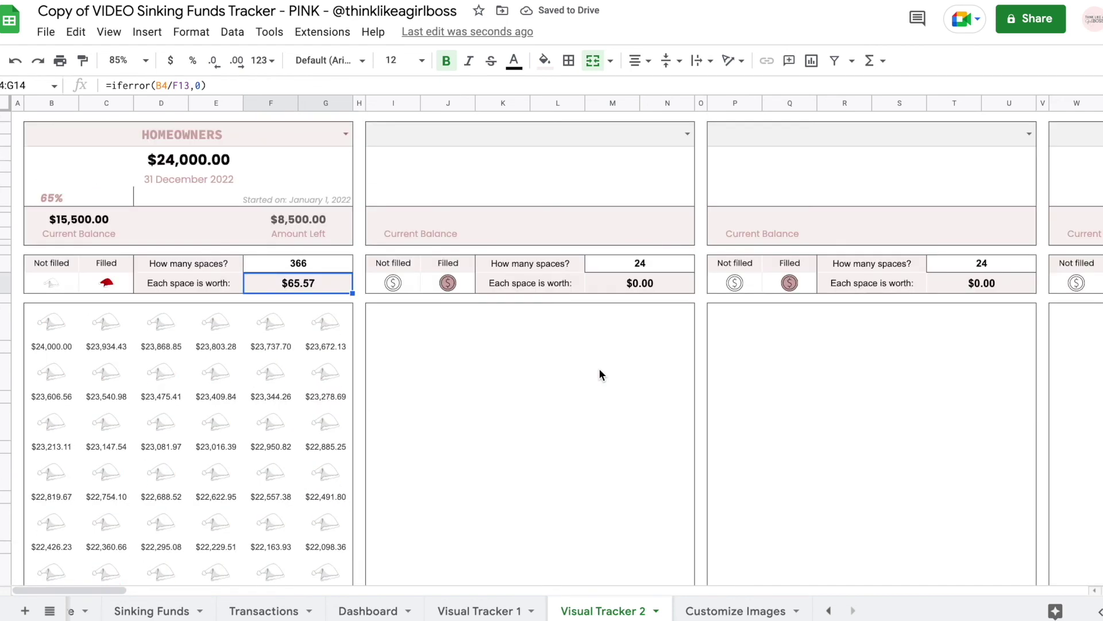
Try 367 spaces, then settle back on 366 spaces of $65.57 each.
{"action": "left_click", "coordinate": [302, 264]}
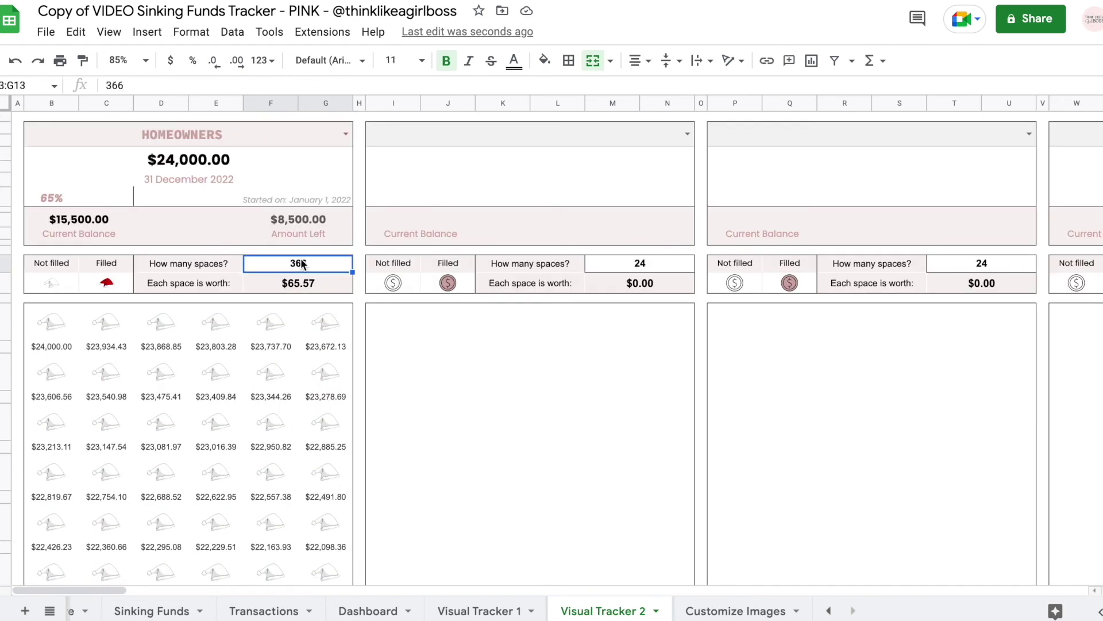
{"action": "type", "text": "367"}
{"action": "key", "text": "Return"}
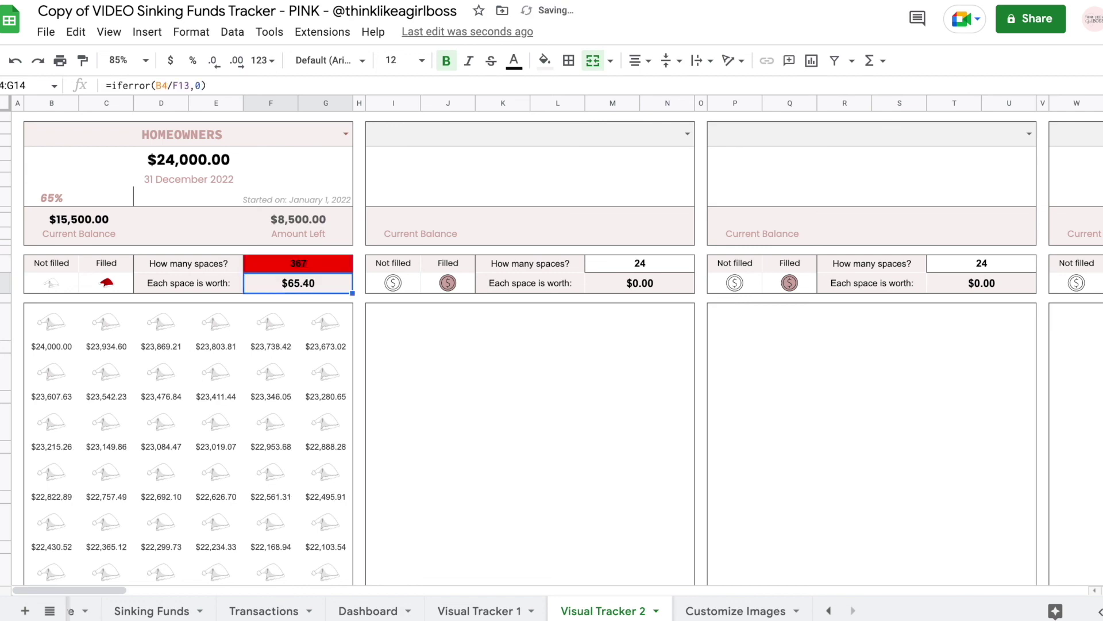
{"action": "scroll", "coordinate": [416, 422], "scroll_direction": "down", "scroll_amount": 20}
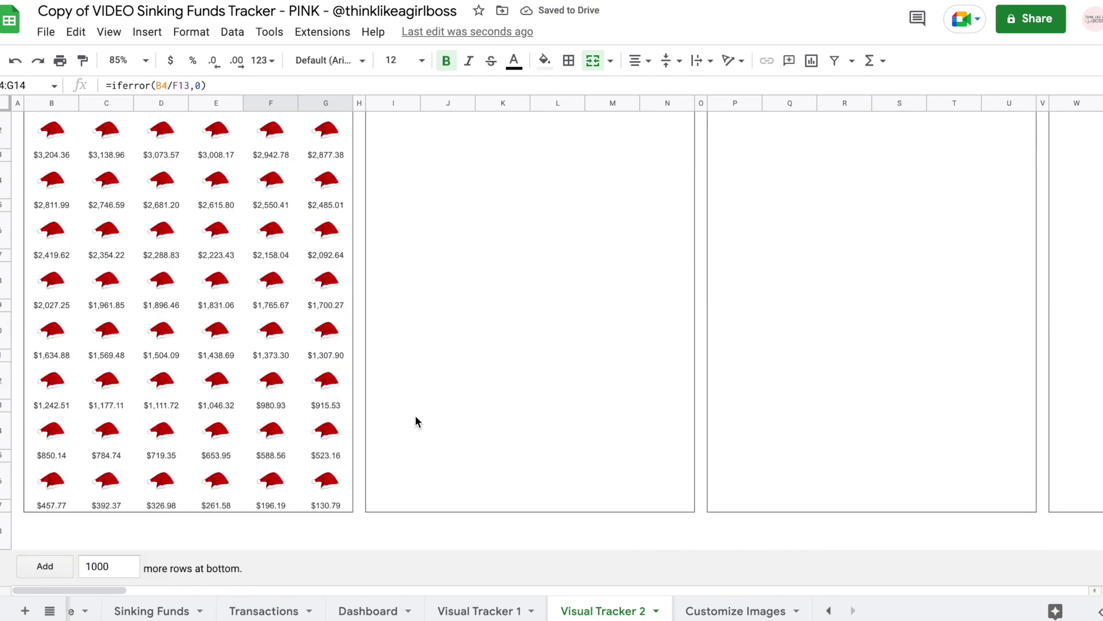
{"action": "scroll", "coordinate": [416, 422], "scroll_direction": "up", "scroll_amount": 20}
{"action": "scroll", "coordinate": [416, 421], "scroll_direction": "up", "scroll_amount": 5}
{"action": "left_click", "coordinate": [299, 264]}
{"action": "type", "text": "366"}
{"action": "key", "text": "Return"}
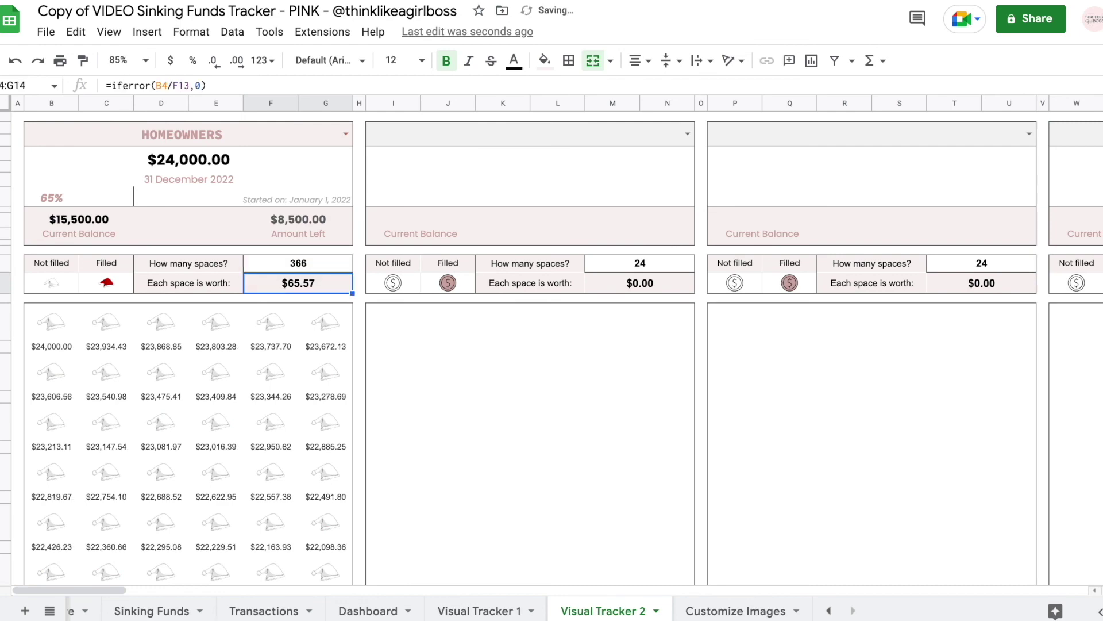
{"action": "scroll", "coordinate": [591, 402], "scroll_direction": "down", "scroll_amount": 20}
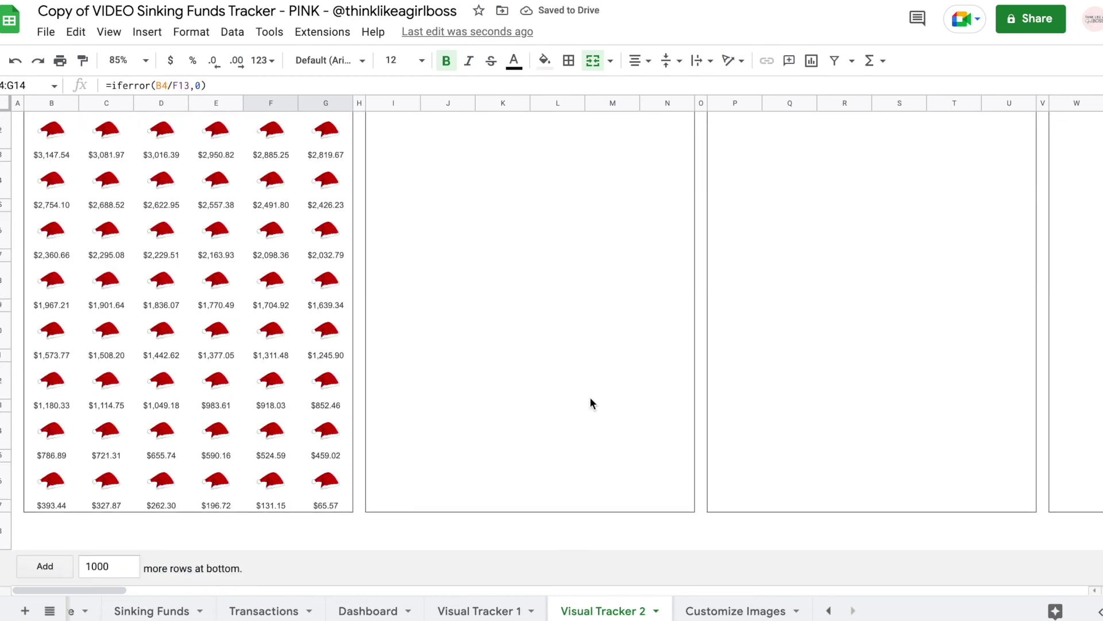
{"action": "scroll", "coordinate": [592, 403], "scroll_direction": "up", "scroll_amount": 20}
{"action": "key", "text": "ctrl+shift+Page_Down"}
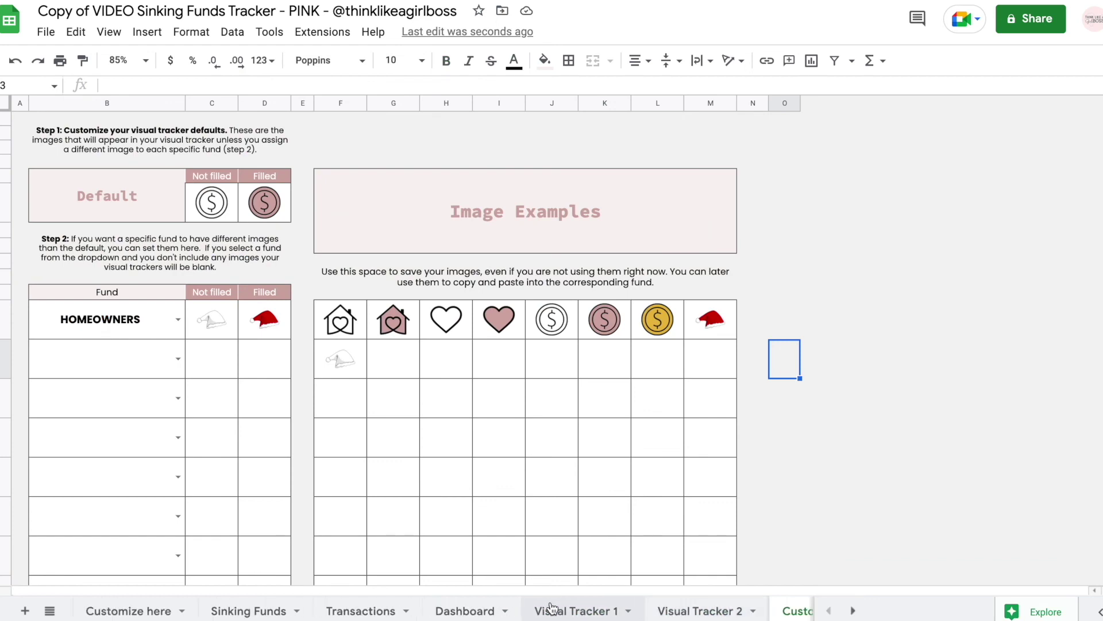
On Customize here, review the month translations, abbreviations and first sinking-fund label translations.
{"action": "left_click", "coordinate": [118, 611]}
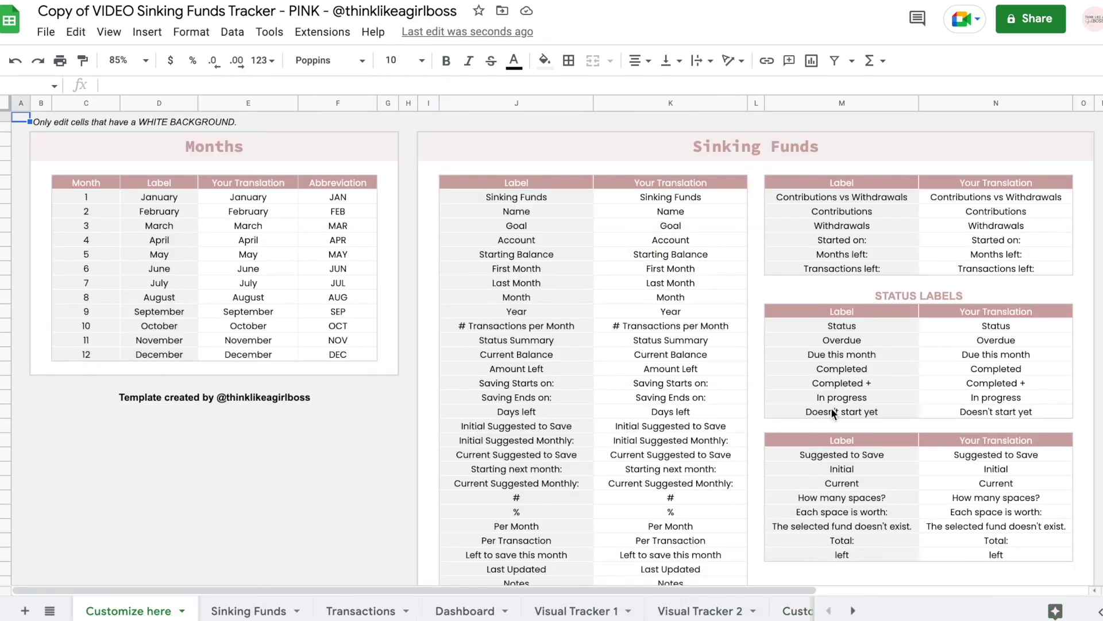
{"action": "scroll", "coordinate": [831, 408], "scroll_direction": "right", "scroll_amount": 5}
{"action": "scroll", "coordinate": [831, 408], "scroll_direction": "right", "scroll_amount": 2}
{"action": "scroll", "coordinate": [443, 226], "scroll_direction": "left", "scroll_amount": 10}
{"action": "left_click_drag", "start_coordinate": [280, 198], "coordinate": [347, 363]}
{"action": "left_click_drag", "start_coordinate": [674, 183], "coordinate": [670, 339]}
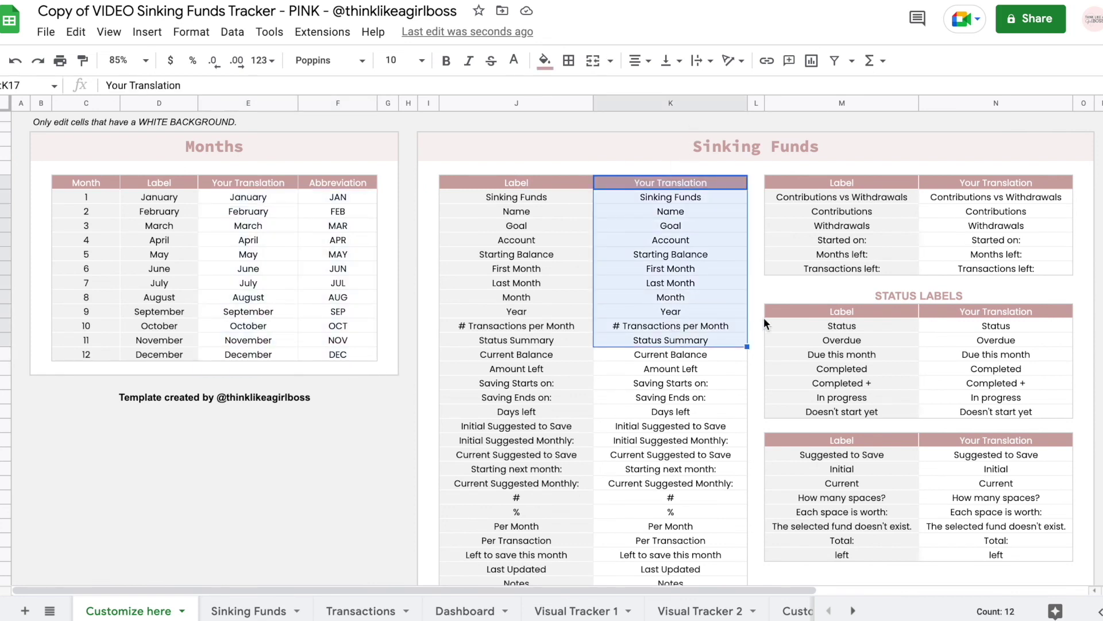
Review the Contributions vs Withdrawals and remaining translations, then return to Sinking Funds.
{"action": "scroll", "coordinate": [764, 323], "scroll_direction": "right", "scroll_amount": 2}
{"action": "left_click", "coordinate": [913, 201]}
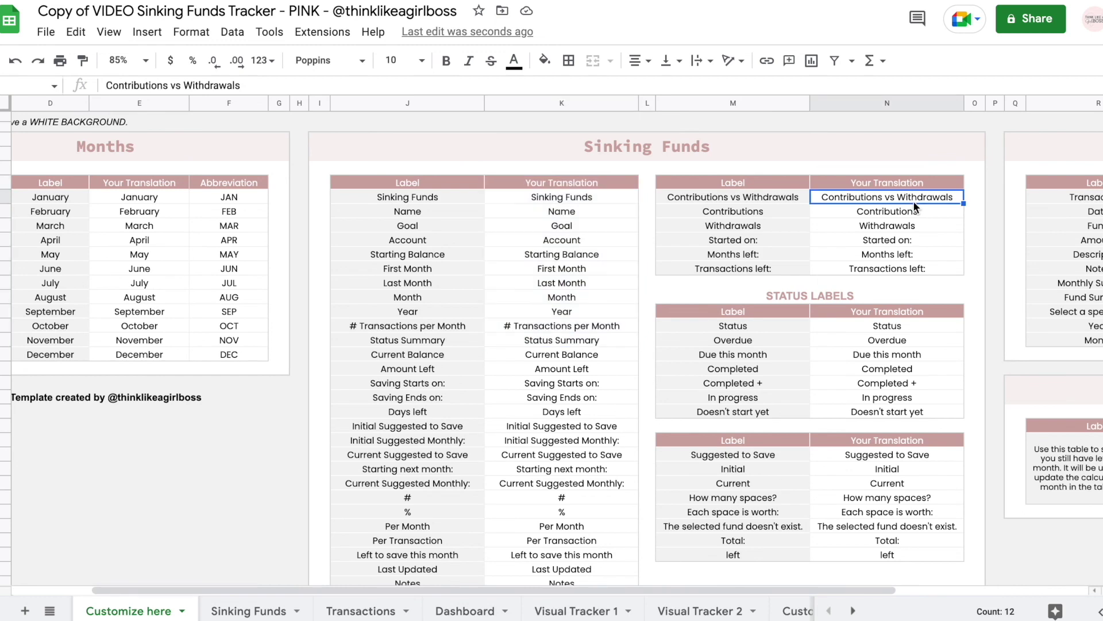
{"action": "scroll", "coordinate": [913, 201], "scroll_direction": "right", "scroll_amount": 5}
{"action": "left_click_drag", "start_coordinate": [992, 196], "coordinate": [991, 334]}
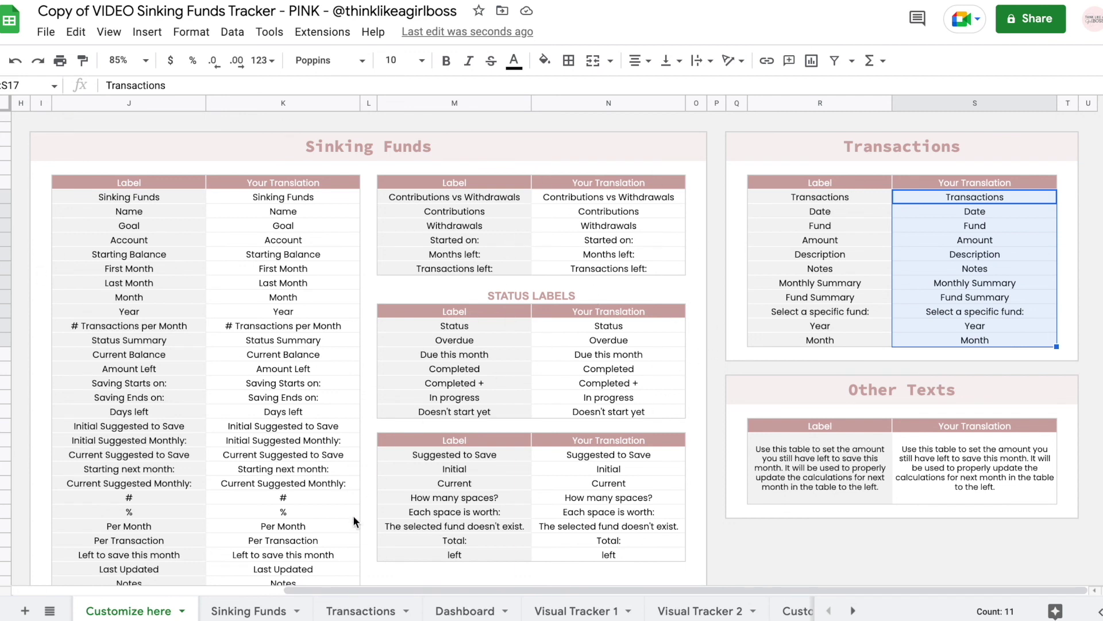
{"action": "left_click", "coordinate": [248, 610]}
{"action": "scroll", "coordinate": [673, 302], "scroll_direction": "right", "scroll_amount": 5}
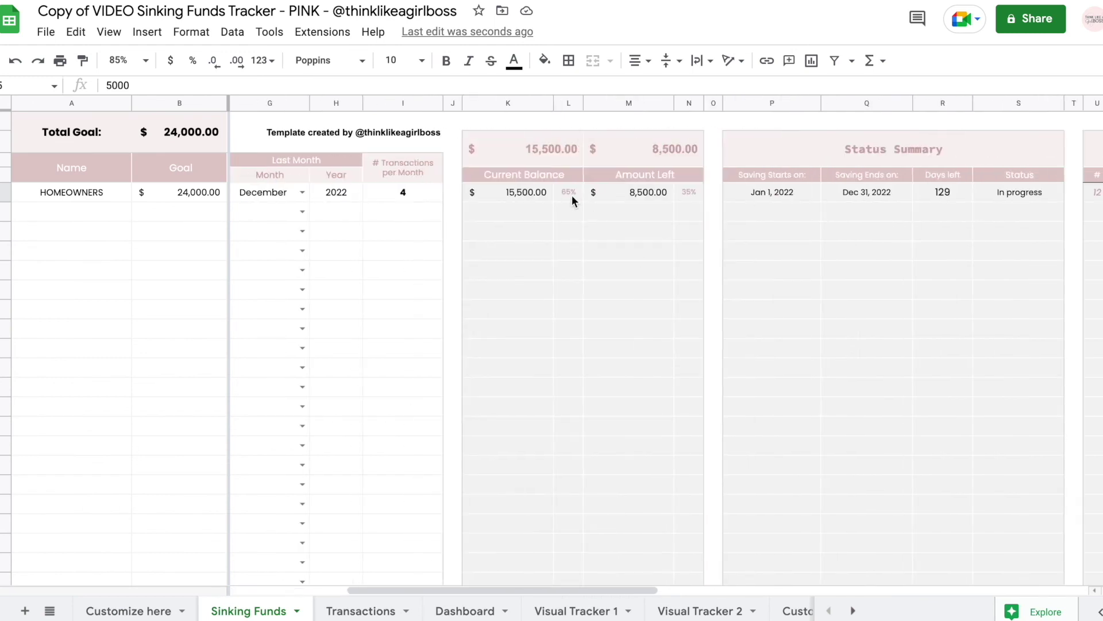
{"action": "left_click", "coordinate": [545, 174]}
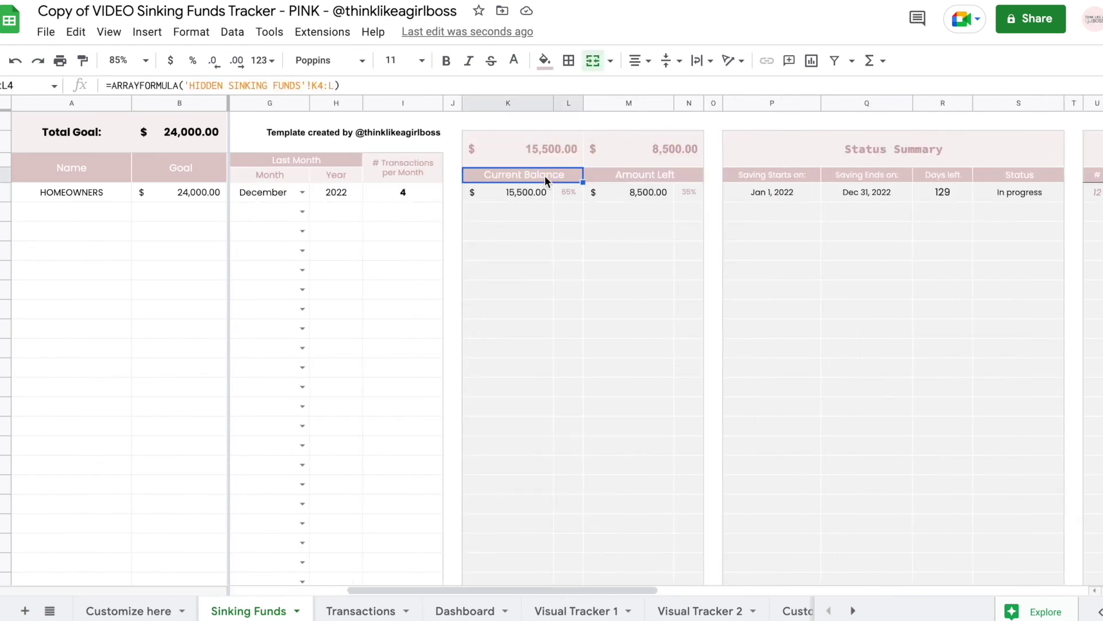
{"action": "type", "text": "OTHER"}
{"action": "key", "text": "Return"}
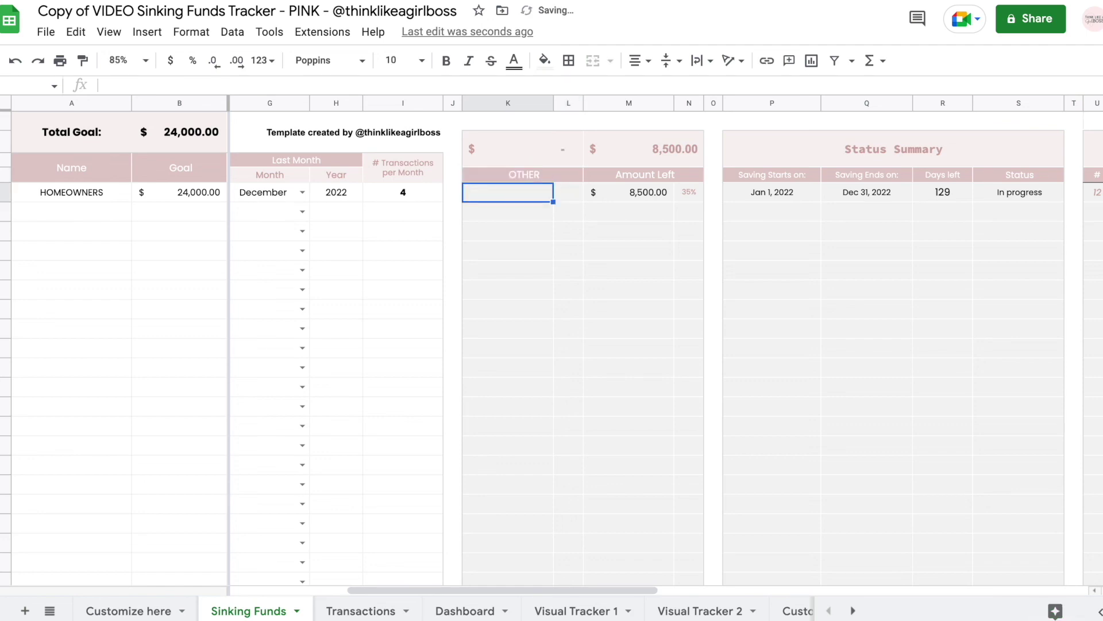
{"action": "key", "text": "ctrl+z"}
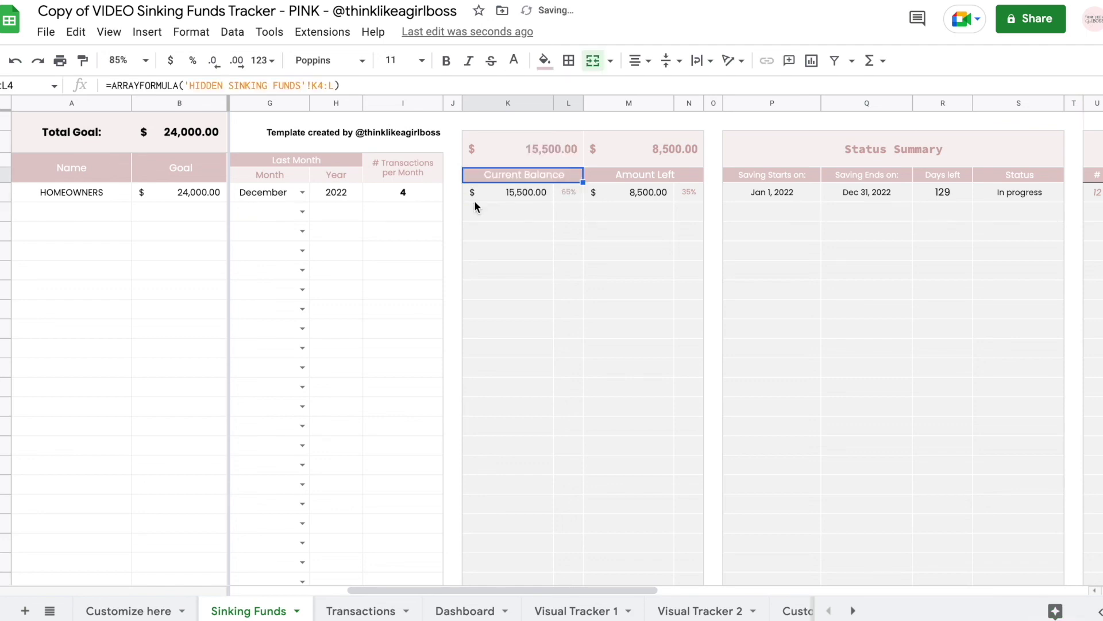